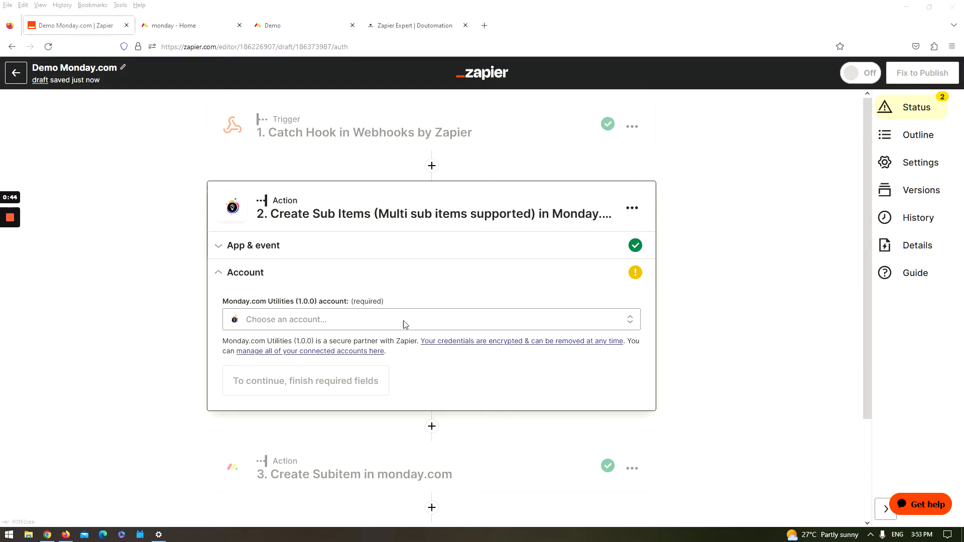
Step: Choose Monday.com Utilities (1.0.0) as the app for step 2, with the event Create Sub Items (Multi sub items supported)
click(302, 246)
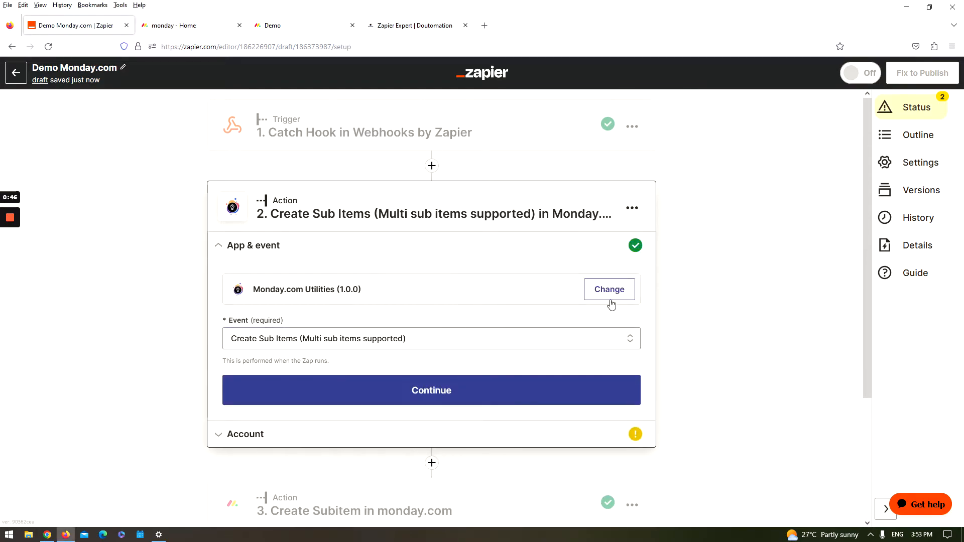
click(609, 290)
text(Monda)
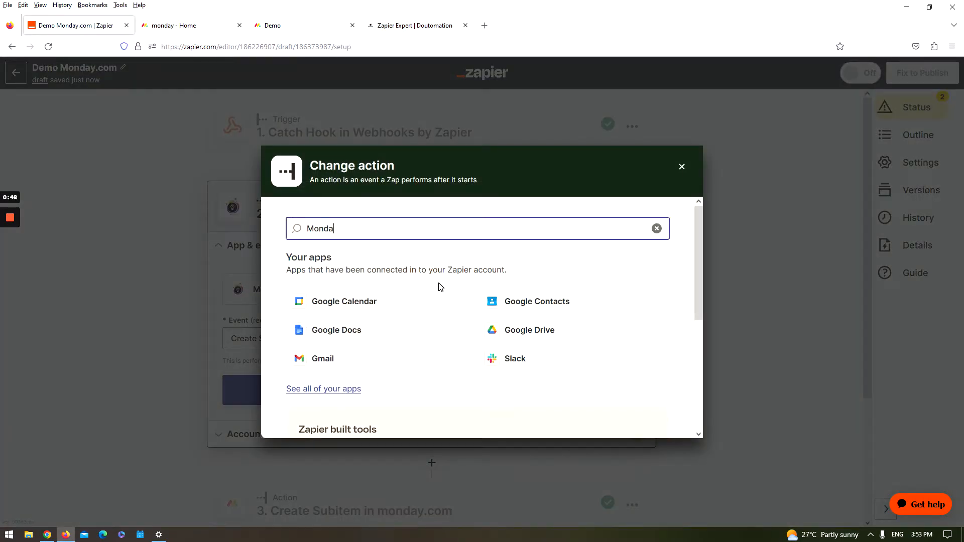
text(y.com)
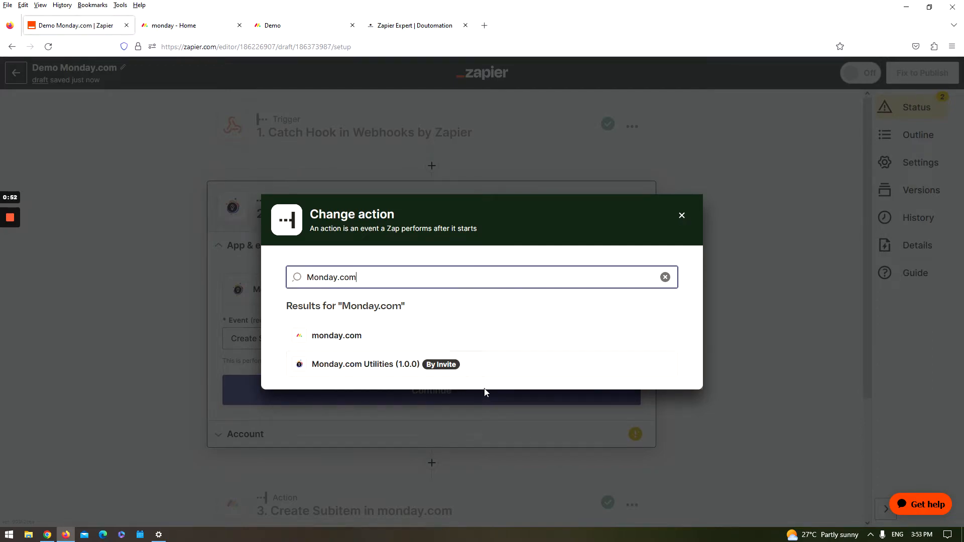
click(385, 370)
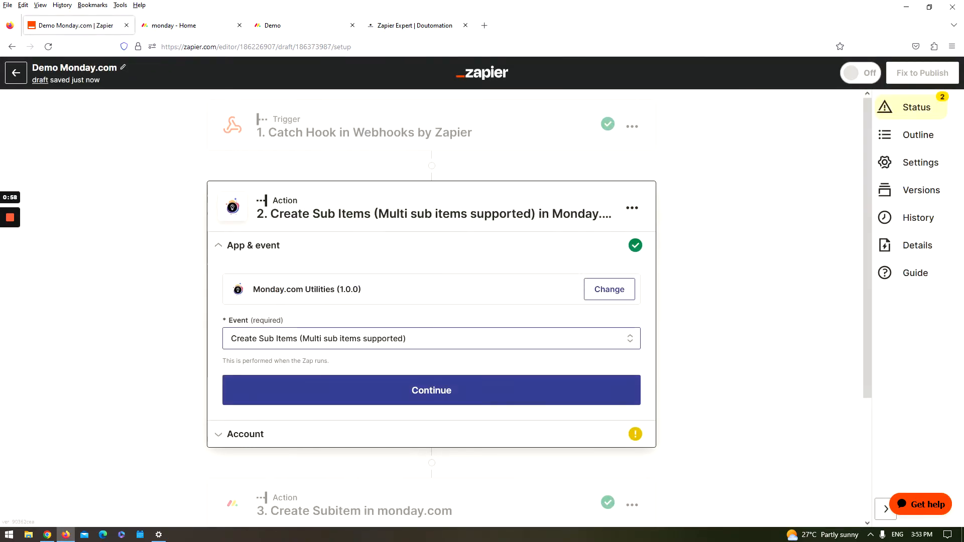
click(430, 332)
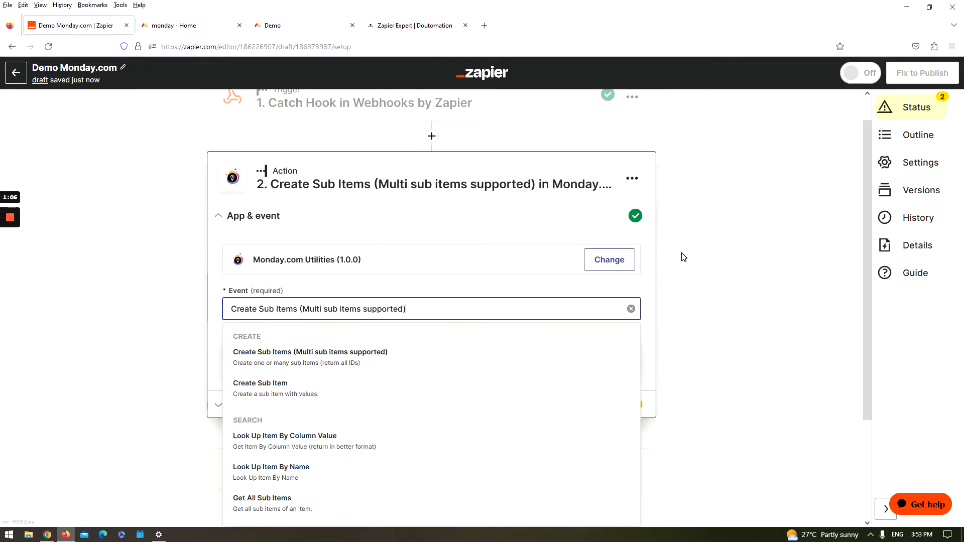
click(383, 367)
Step: Open the Create Subitem in monday.com step, and examine the subitems of Project Demo on the Demo board
scroll(708, 330, down, 3)
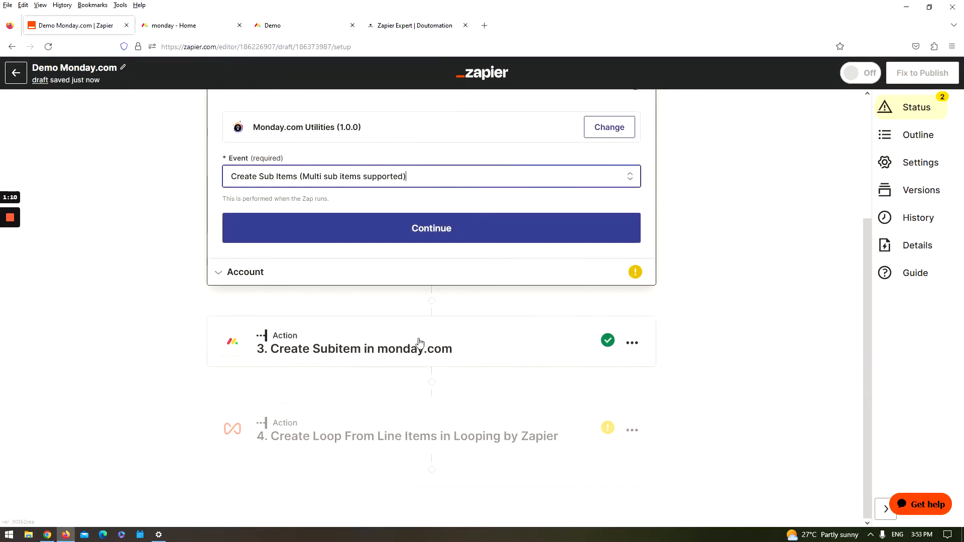
click(420, 342)
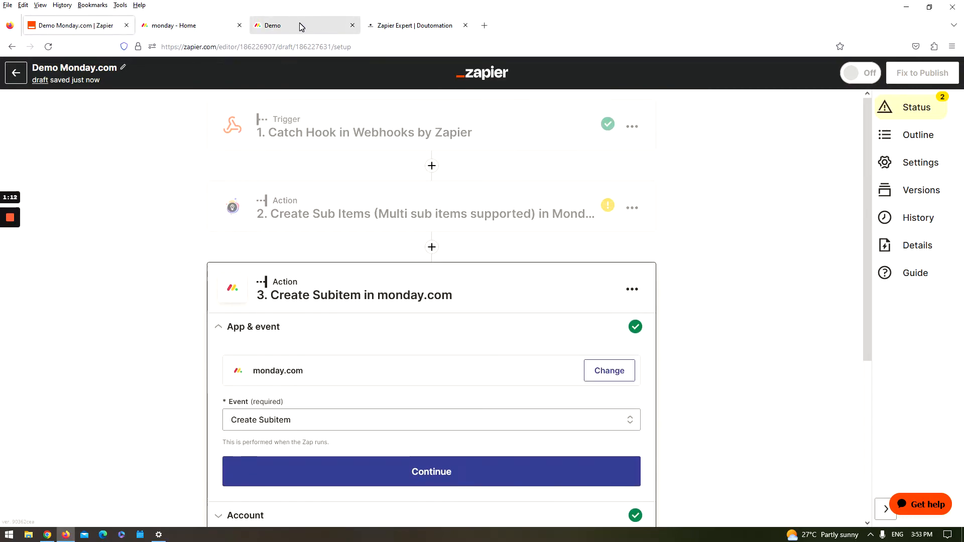
click(302, 26)
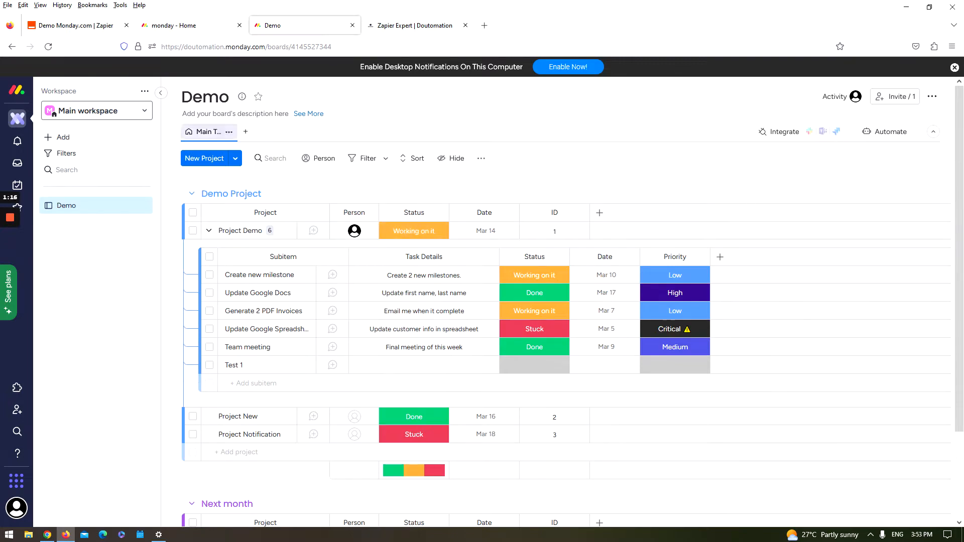
scroll(277, 314, down, 2)
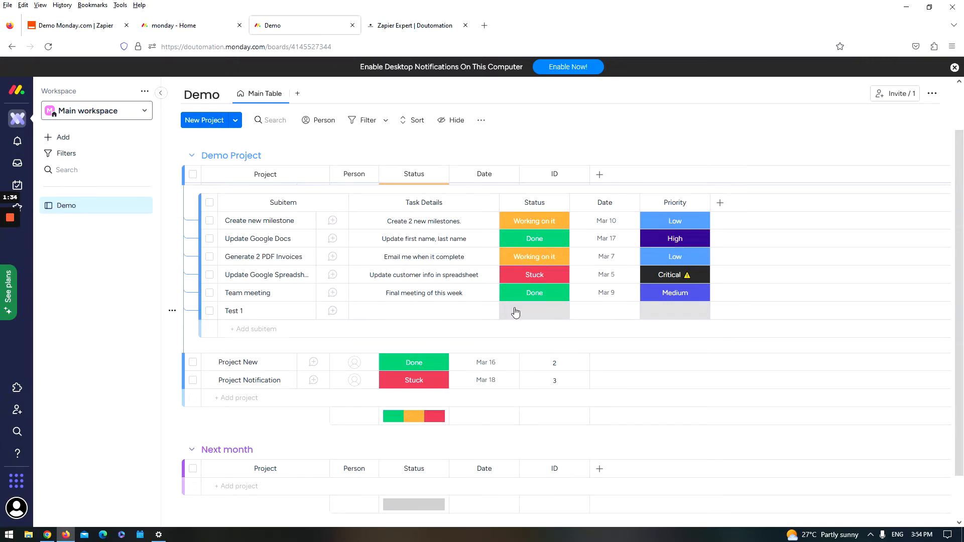
Step: Return to the Zap and set the subitem name in the Create Subitem step's action to Test 2
click(193, 26)
click(81, 25)
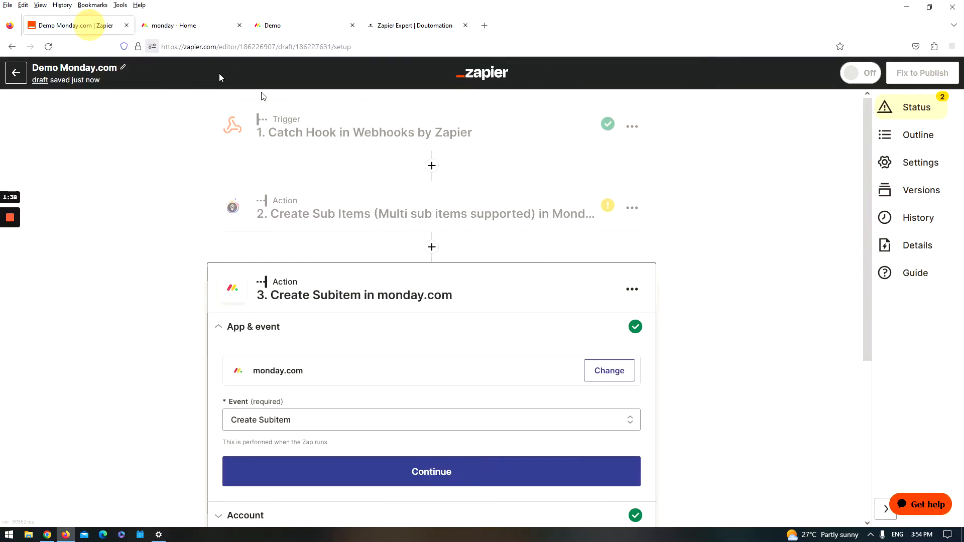
scroll(736, 280, down, 4)
scroll(432, 151, up, 3)
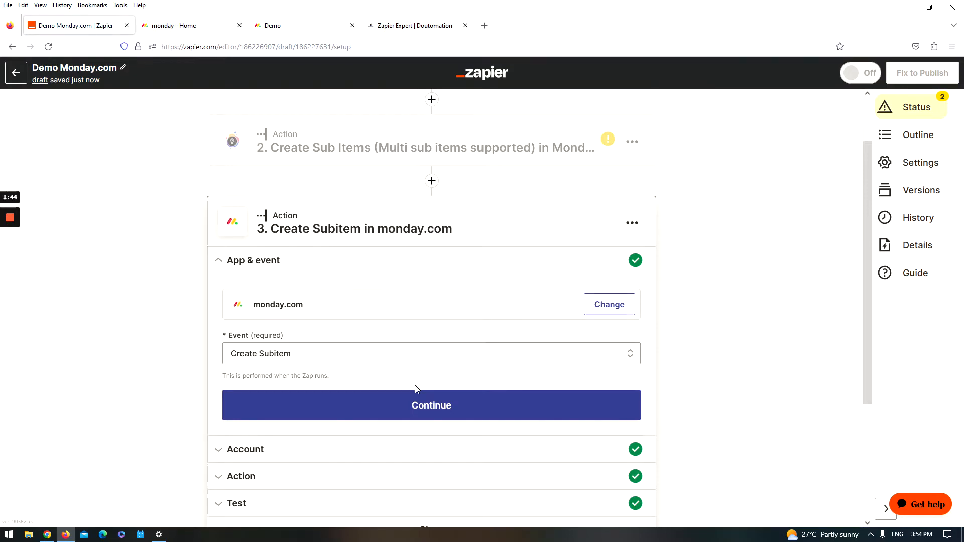
scroll(414, 388, down, 2)
click(327, 341)
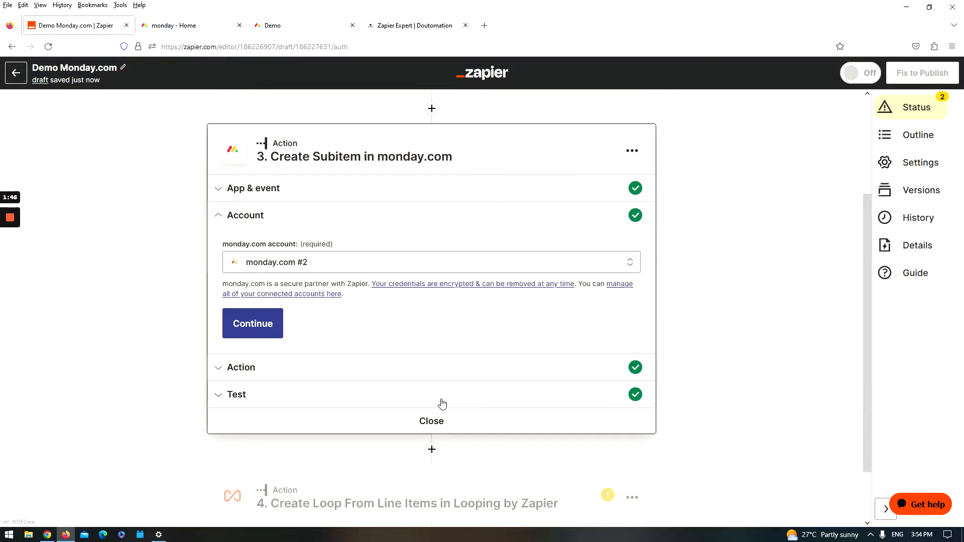
click(302, 303)
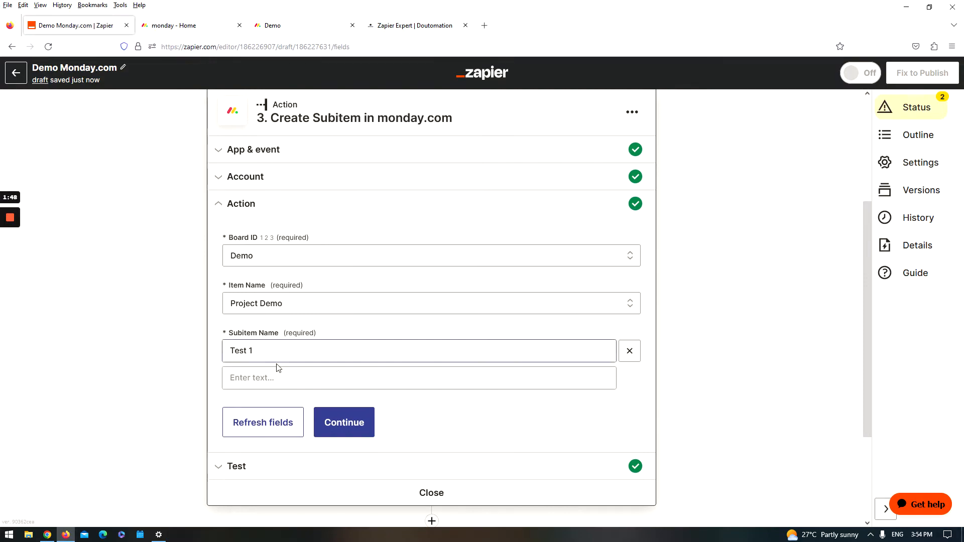
click(279, 350)
key(BackSpace)
text(2)
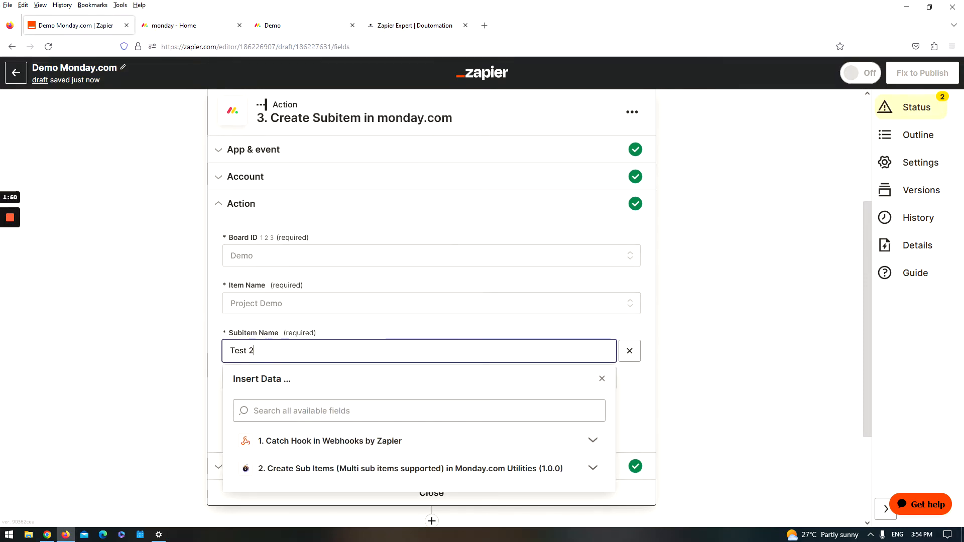
click(142, 334)
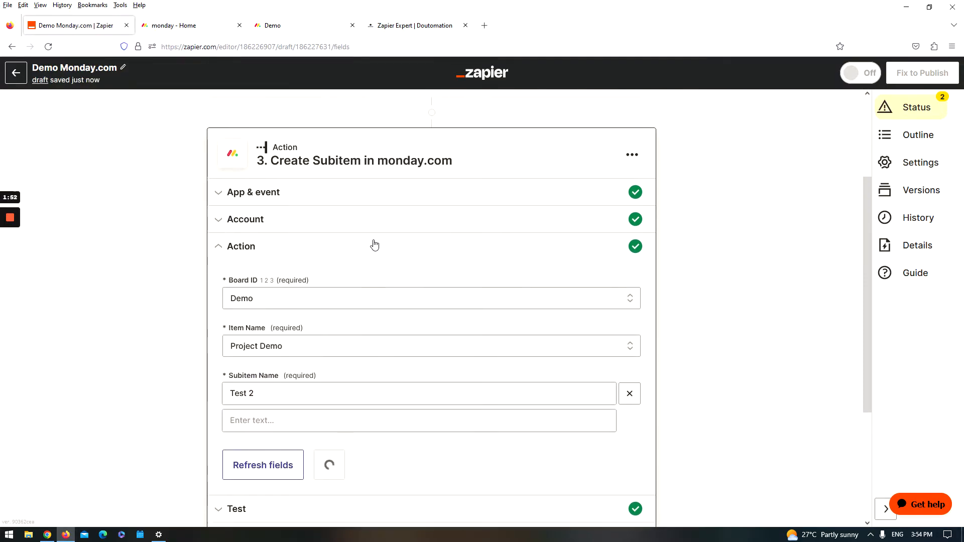
Step: Retest the Create Subitem action, and check the Demo board in monday.com for the new subitem
click(344, 451)
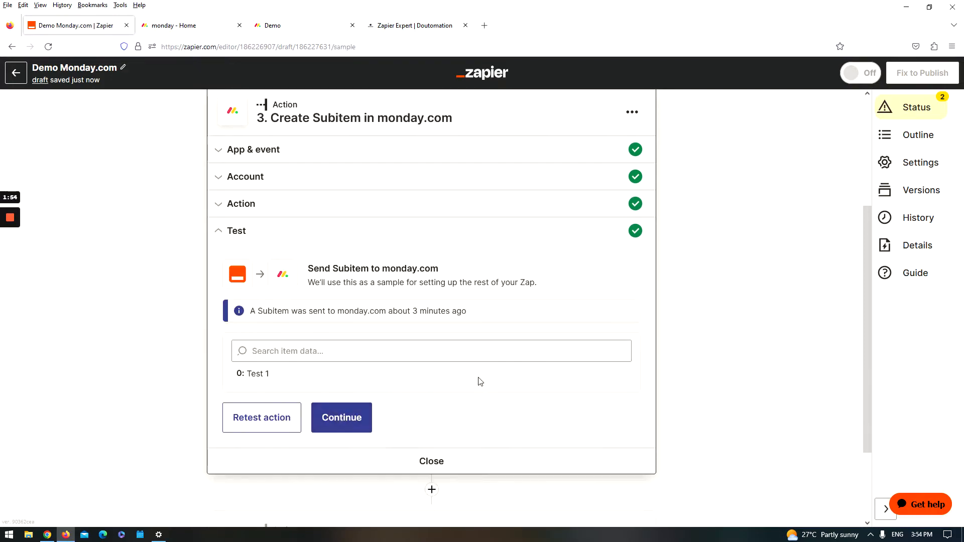
click(271, 421)
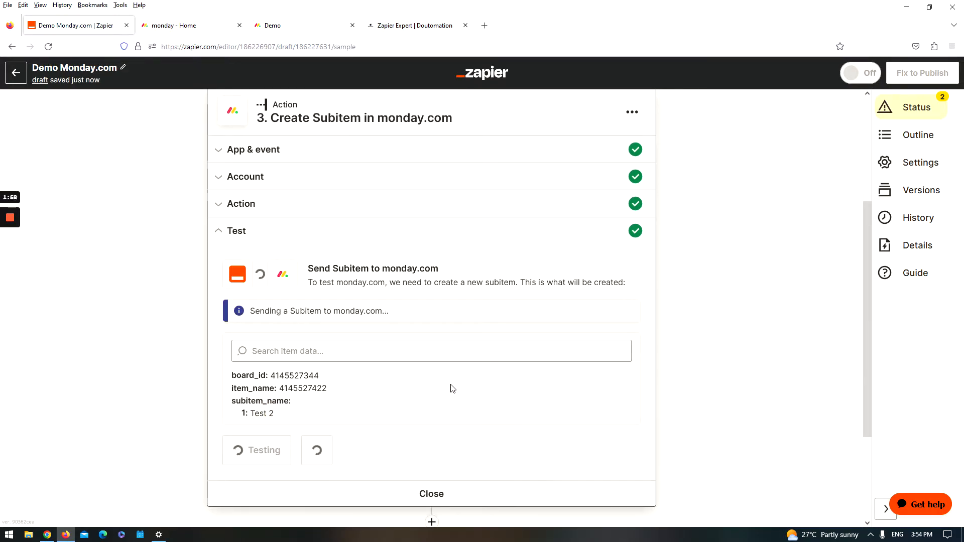
scroll(452, 388, down, 2)
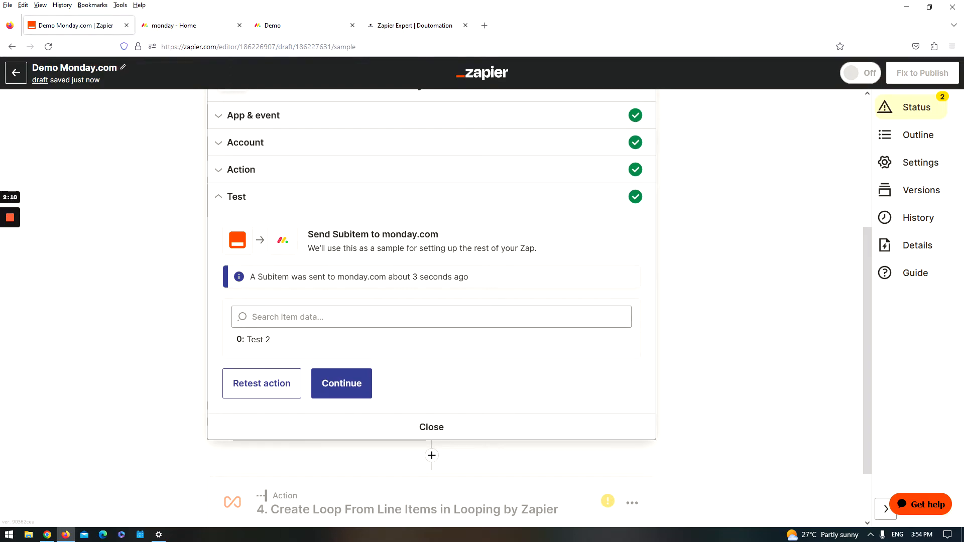
click(174, 25)
click(281, 25)
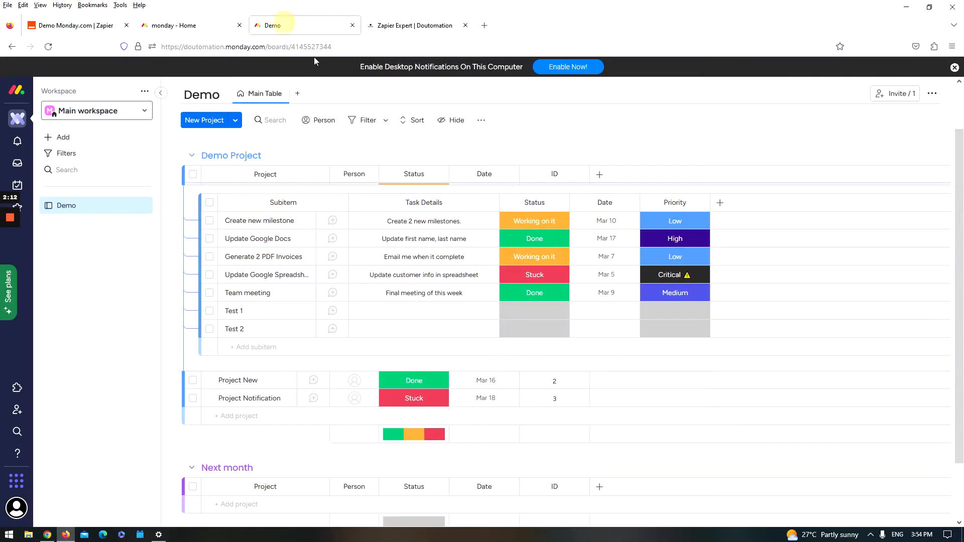
Step: Back in the Zap, assign the Monday.com Utilities (1.0.0) #10 account to the Create Sub Items step and continue
click(88, 28)
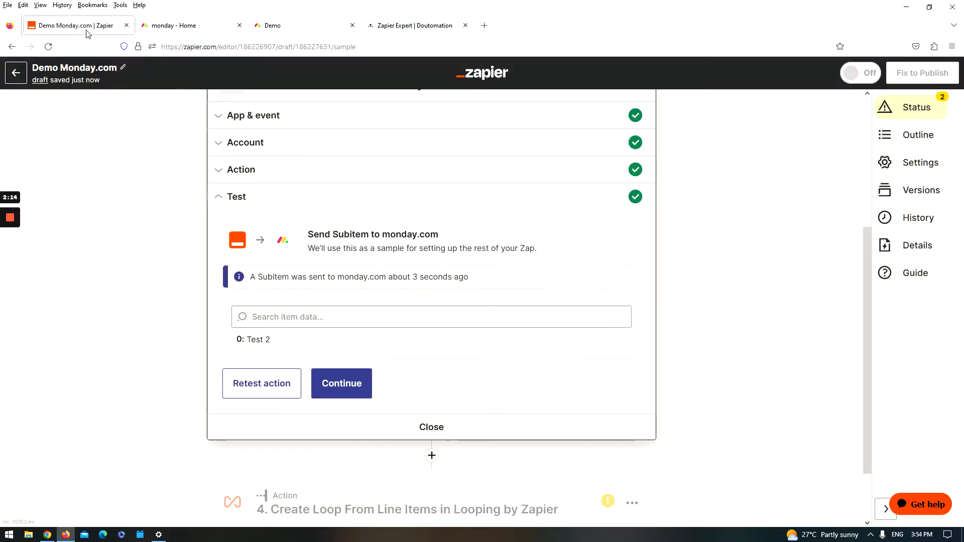
click(329, 212)
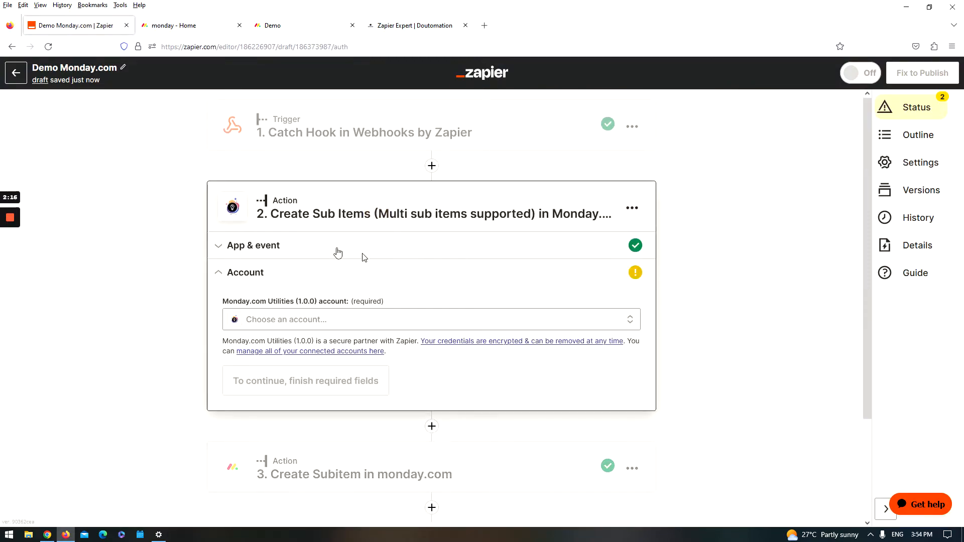
click(322, 324)
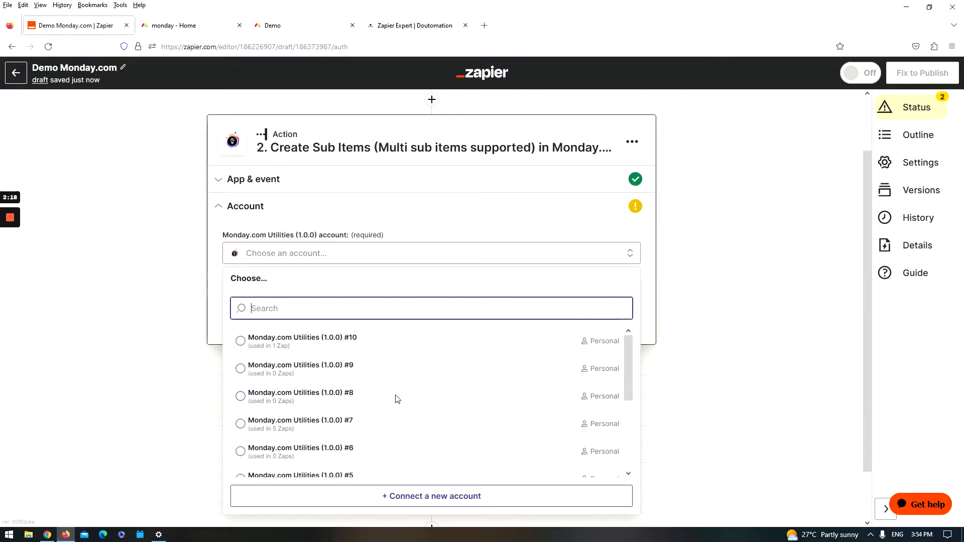
click(344, 339)
click(338, 179)
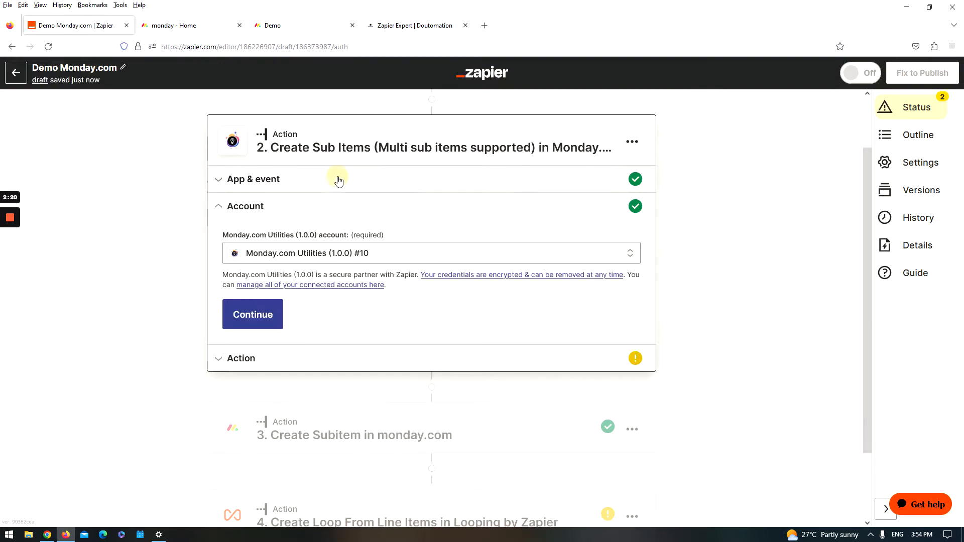
click(315, 323)
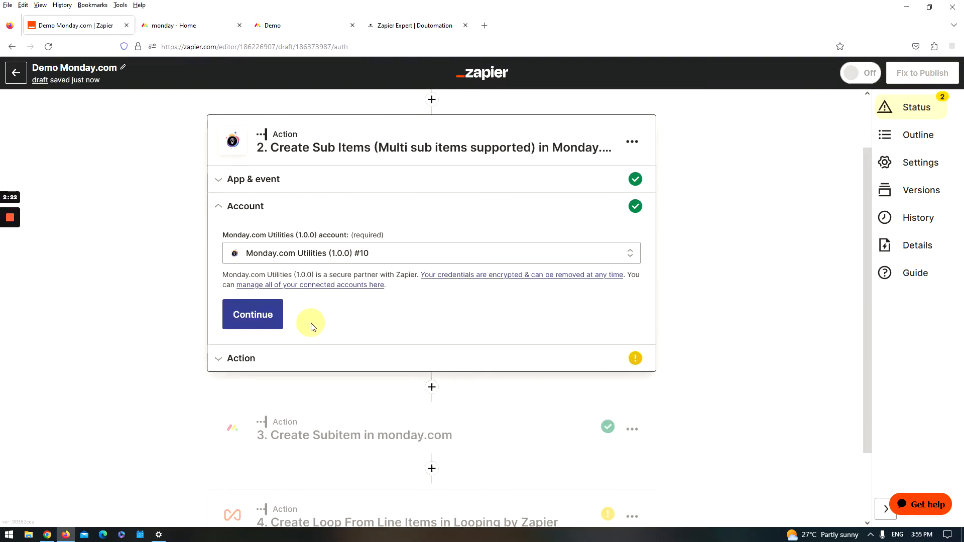
click(271, 322)
Step: Set the Create Sub Items action's board to Demo and its item to Project Demo
click(276, 299)
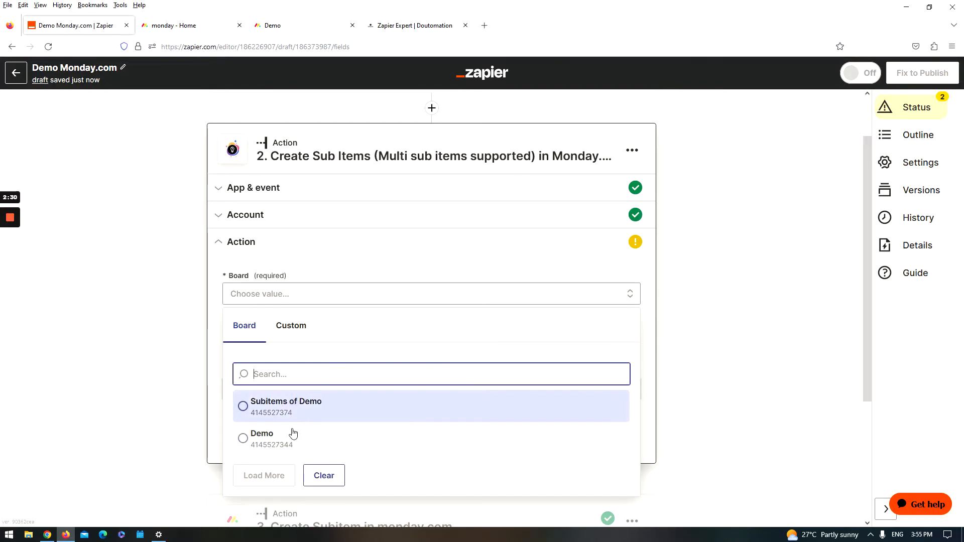
click(289, 439)
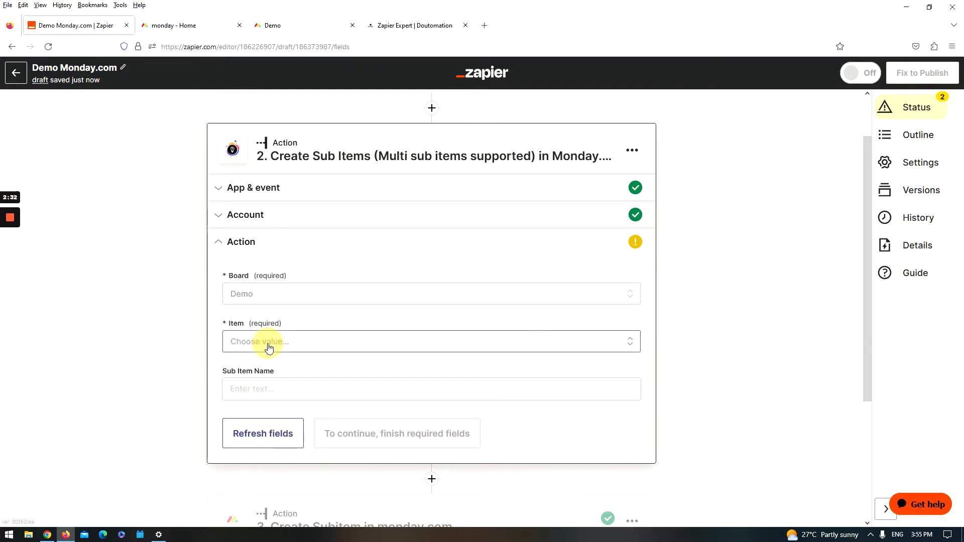
click(266, 344)
scroll(296, 454, down, 2)
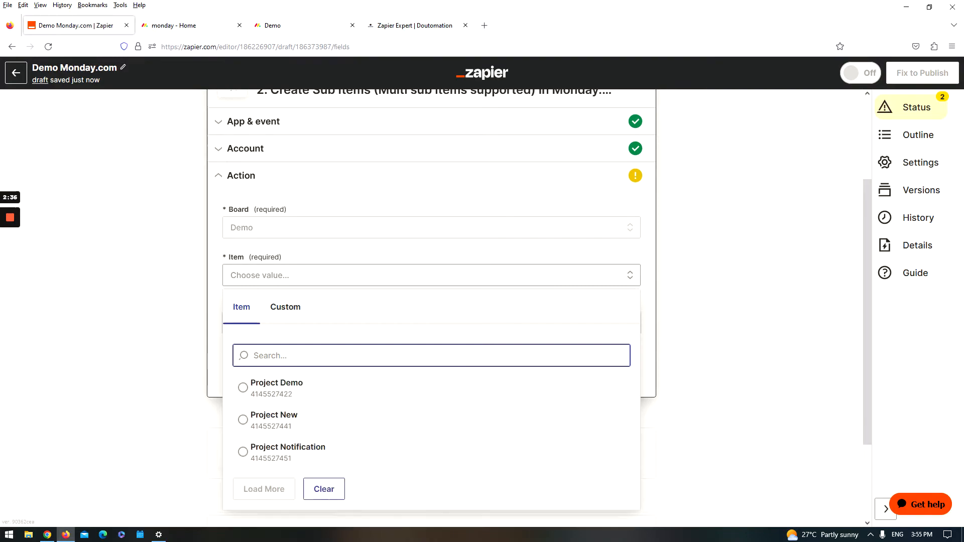
click(292, 395)
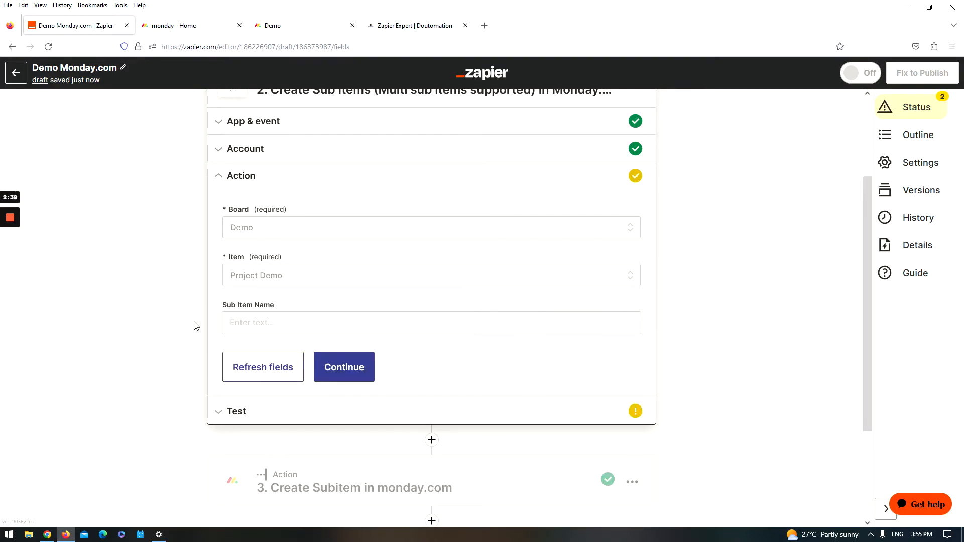
Step: Enter Test 2 as the sub item name in the Create Sub Items action
click(274, 322)
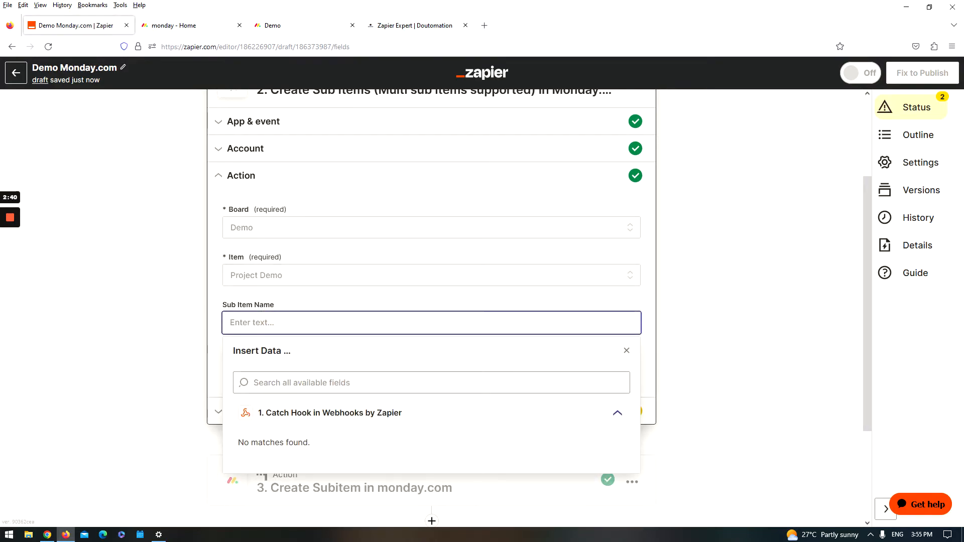
text(Test)
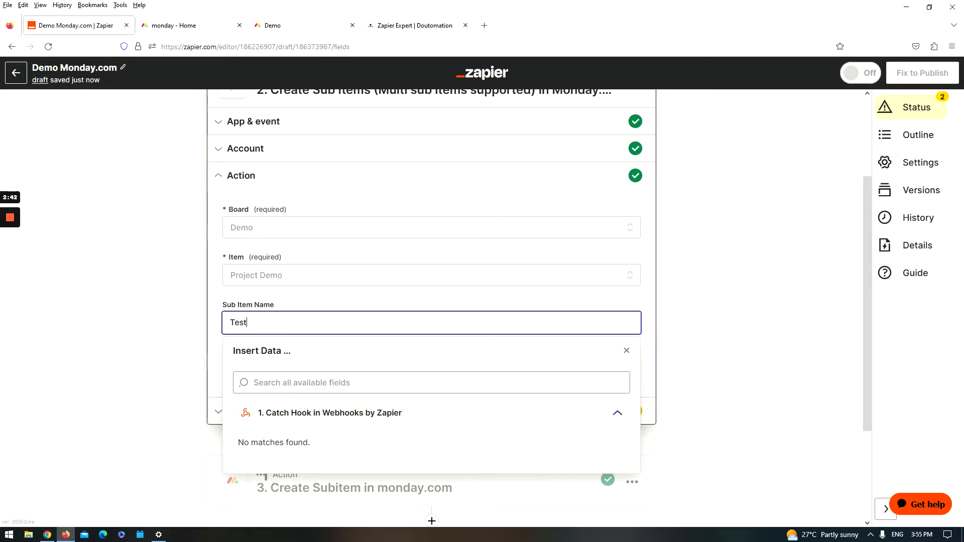
text( 2)
click(171, 317)
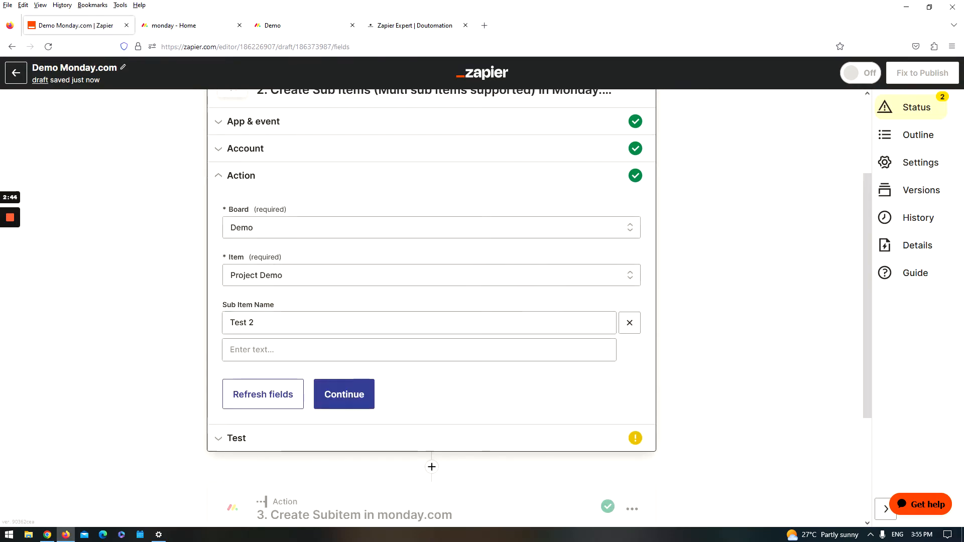
Step: Test the Create Sub Items action and examine the ID returned for the created sub item
click(341, 395)
click(322, 404)
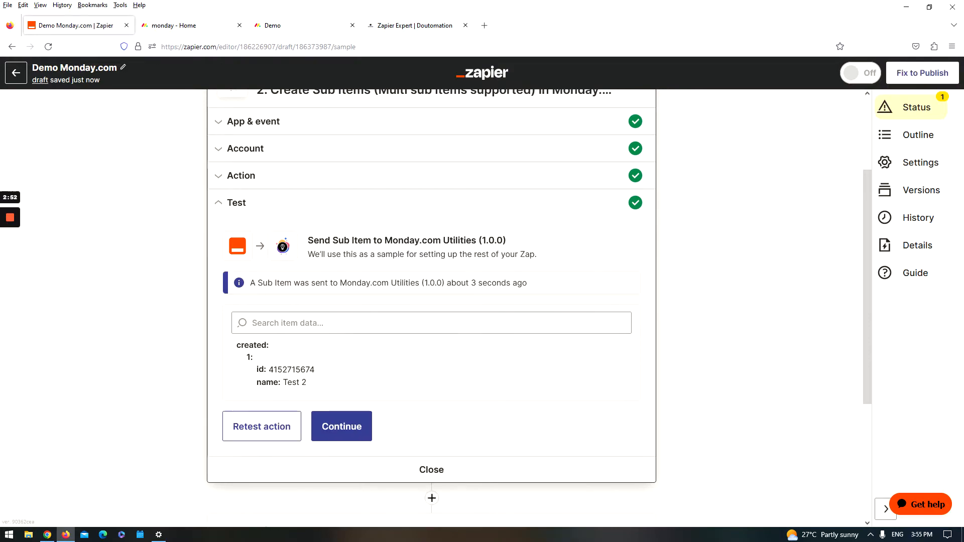
double_click(291, 370)
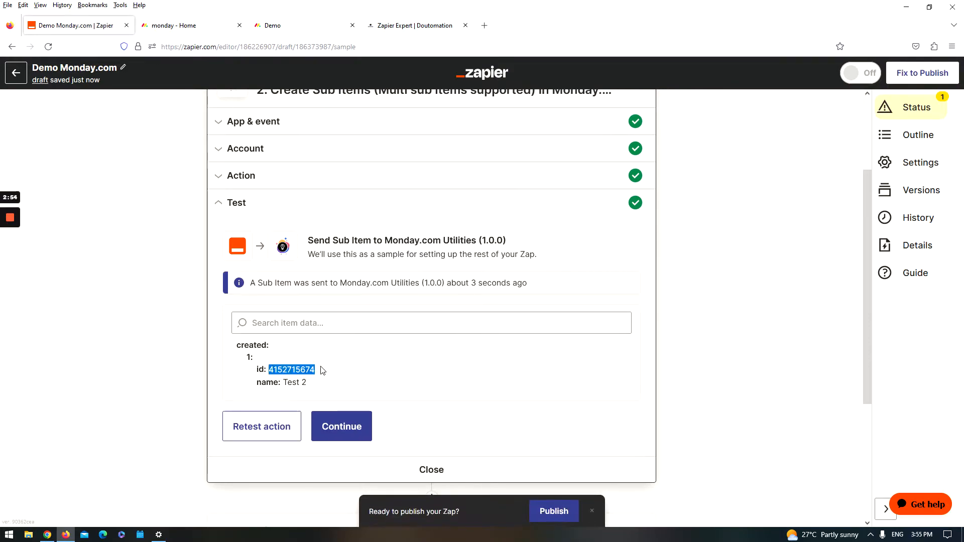
scroll(537, 353, down, 3)
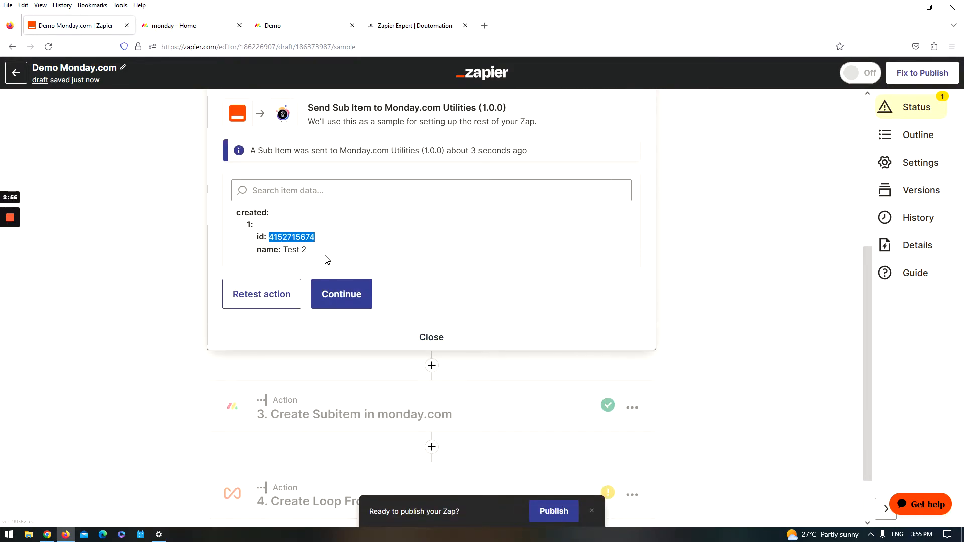
scroll(318, 252, up, 3)
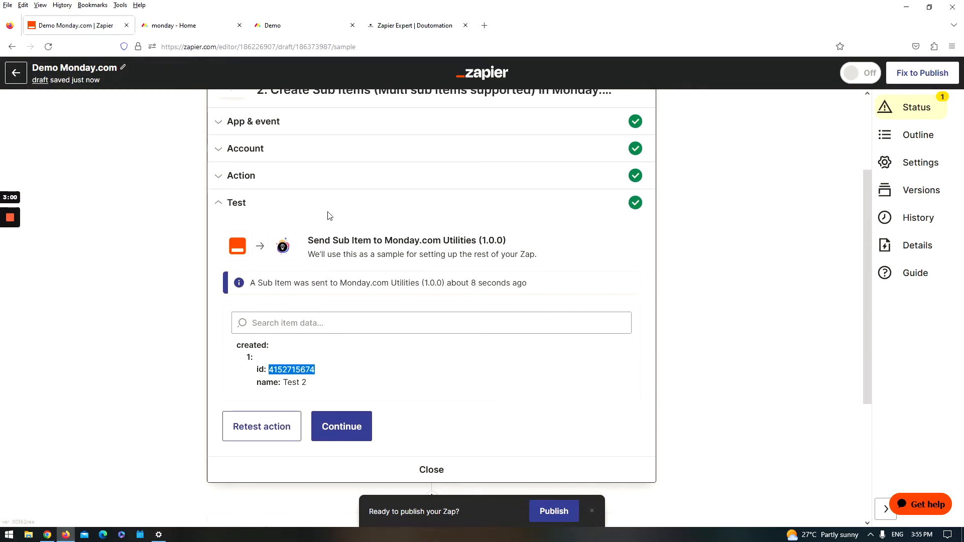
Step: Add Test 3 and test 4 as further sub item names in the Create Sub Items action
click(313, 188)
scroll(280, 250, down, 3)
click(276, 229)
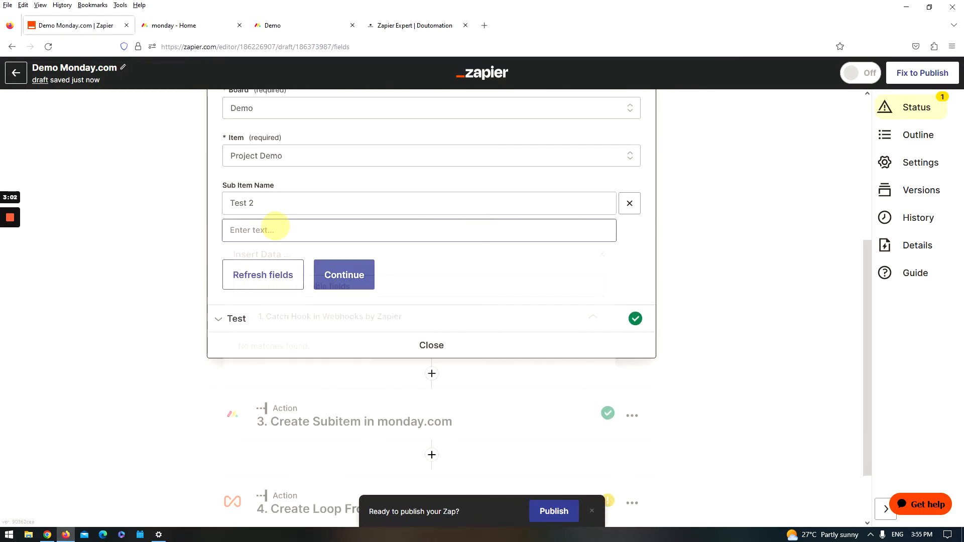
text(Test 3)
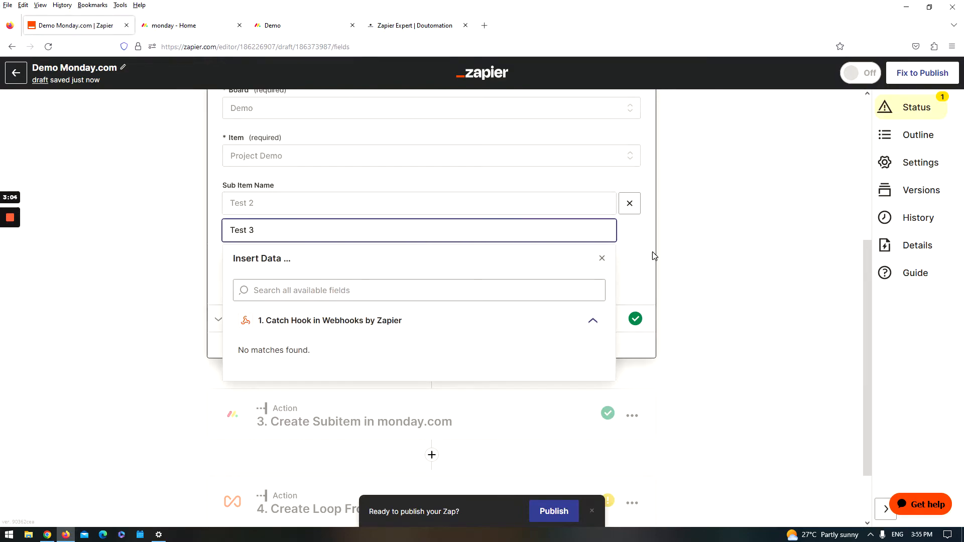
click(628, 247)
click(402, 258)
text(test 4)
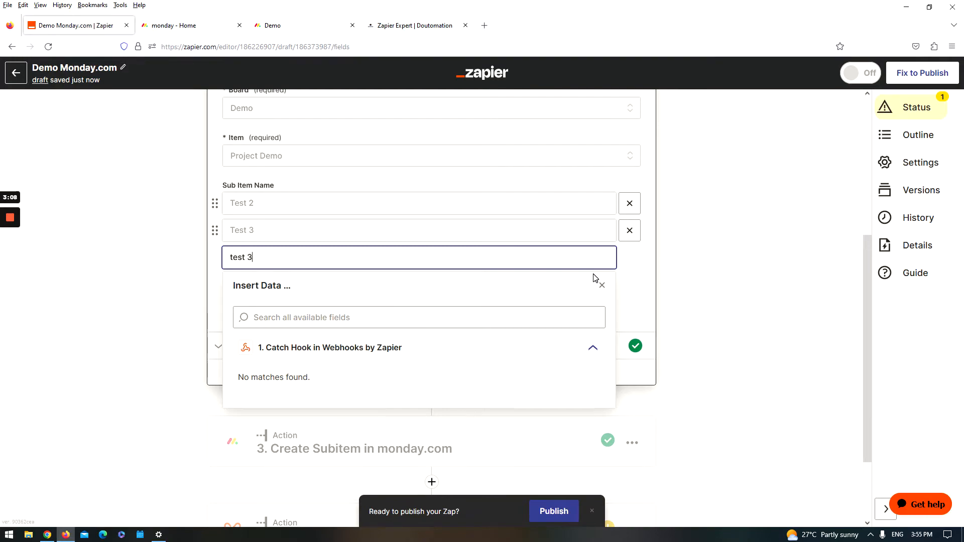
click(647, 267)
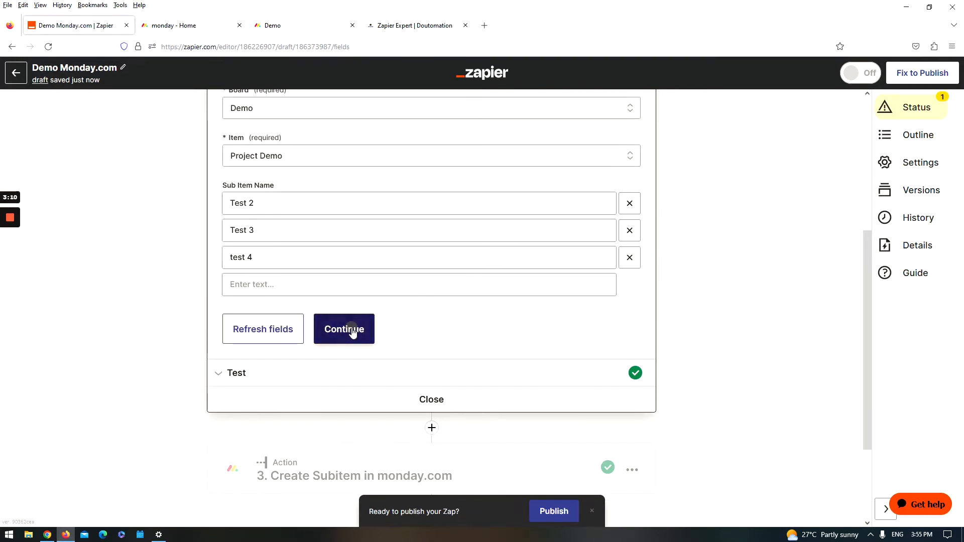
Step: Retest the Create Sub Items action and examine the ID and name returned for each created sub item
click(353, 329)
click(275, 318)
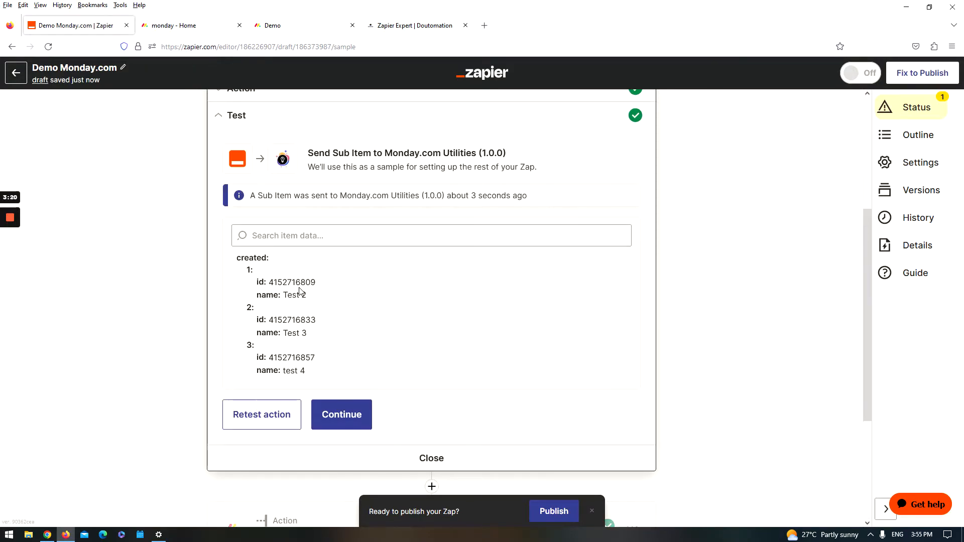
scroll(271, 246, down, 2)
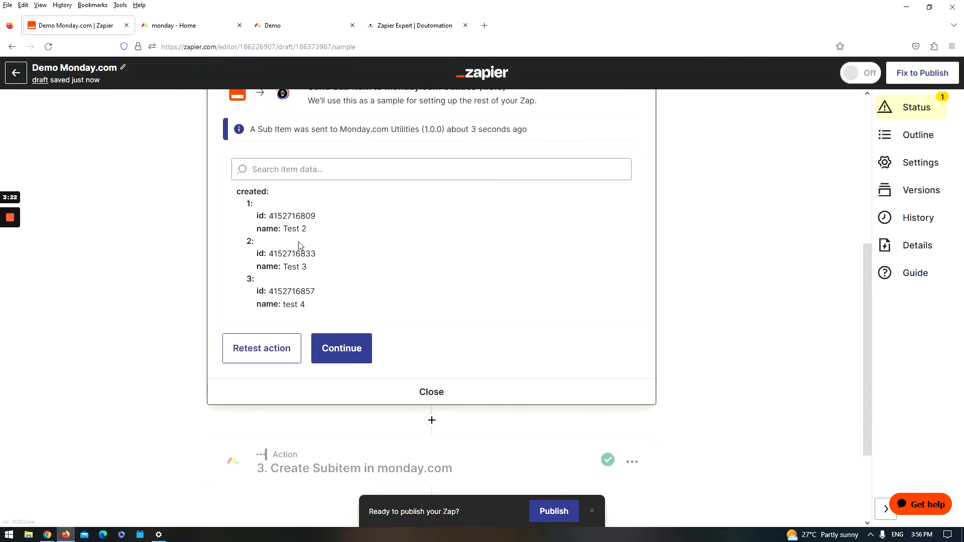
Step: Remove the priority and taskDetails loop values from the Create Loop From Line Items action
scroll(689, 402, down, 3)
click(441, 437)
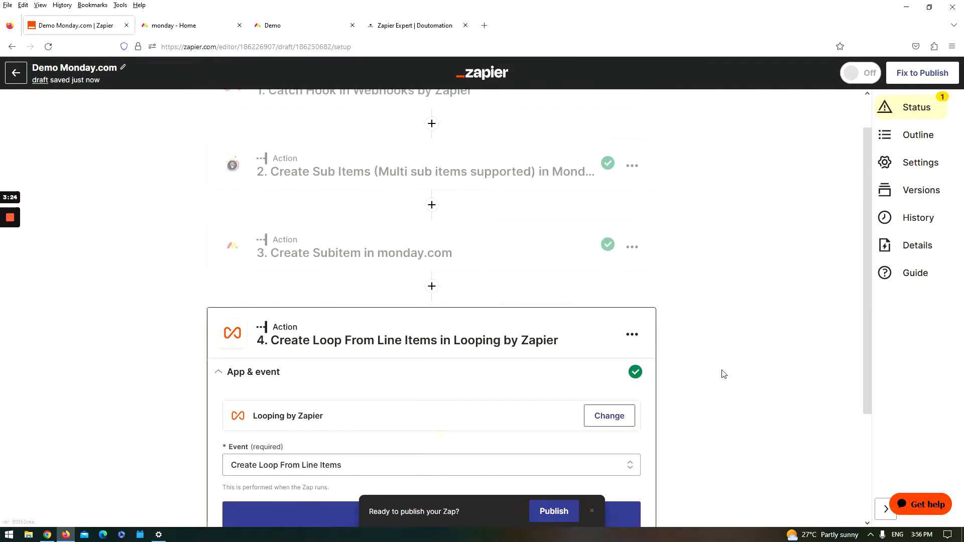
click(396, 392)
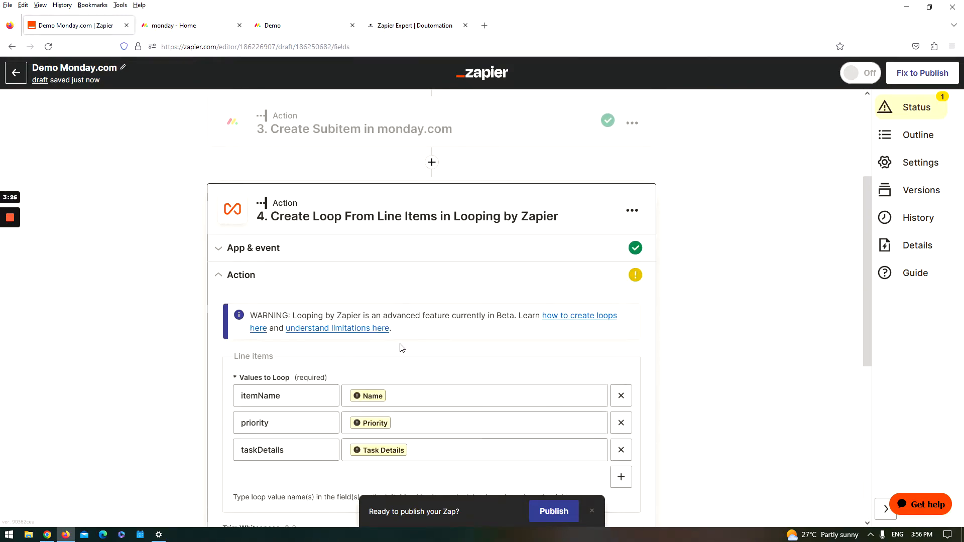
click(621, 423)
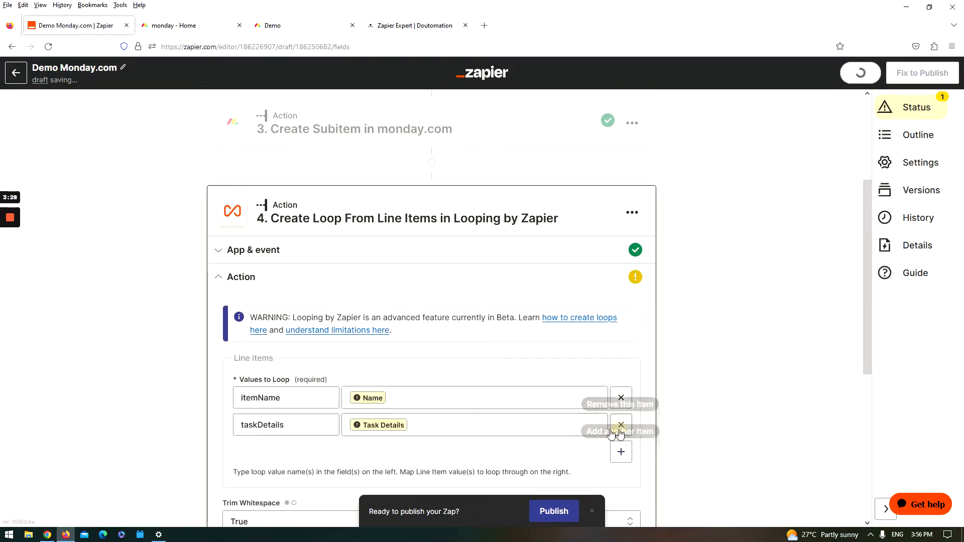
click(621, 425)
Step: Map the itemName loop value to Created Name from the Create Sub Items step, replacing the existing Name field
click(418, 402)
key(BackSpace)
scroll(432, 381, down, 4)
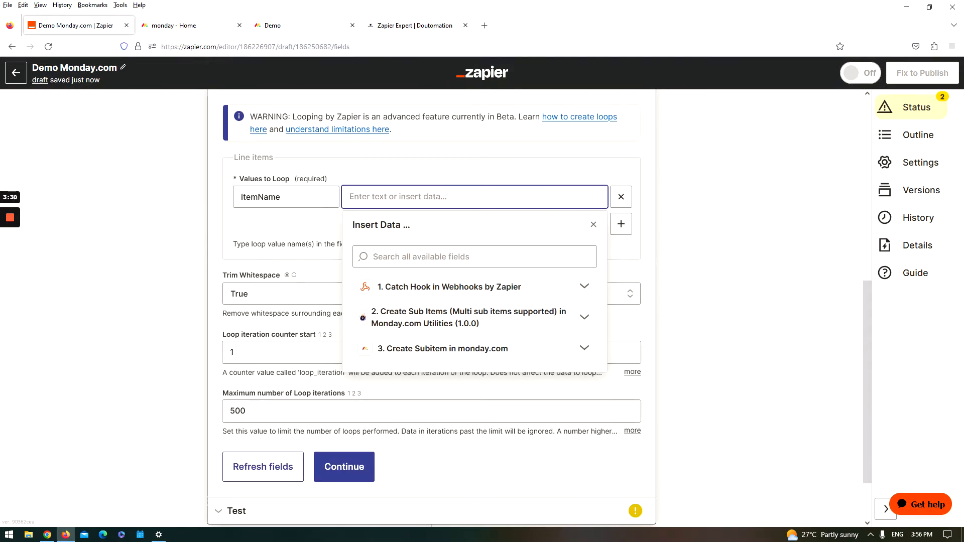
click(440, 357)
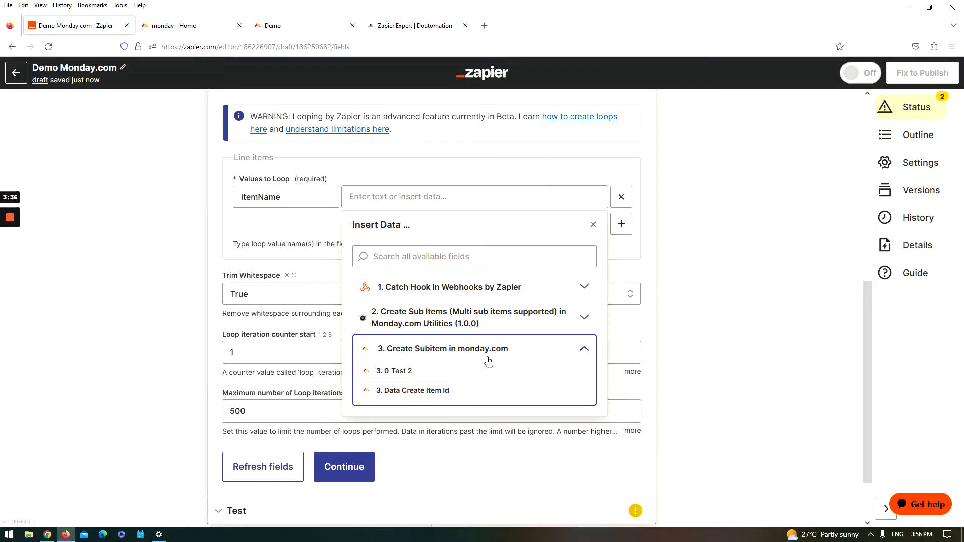
click(505, 352)
click(490, 323)
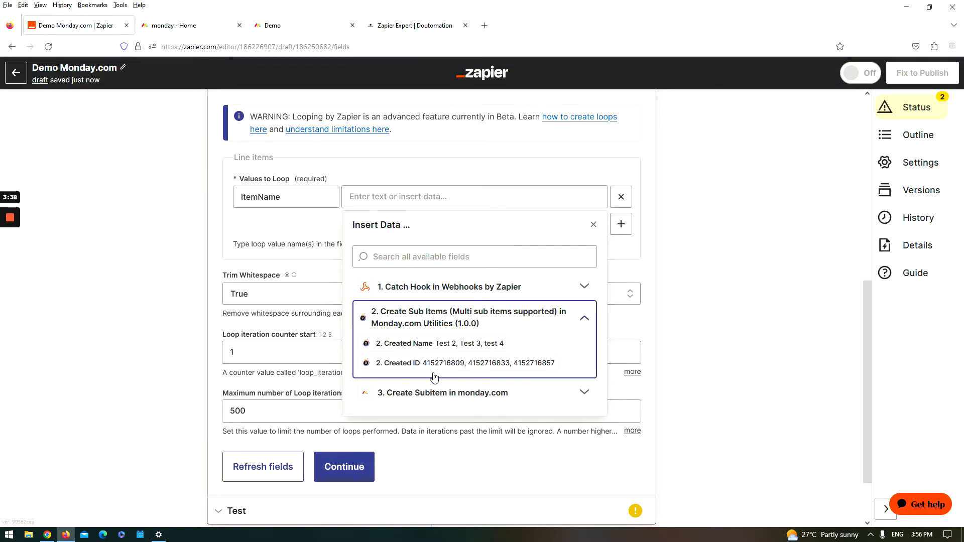
click(420, 368)
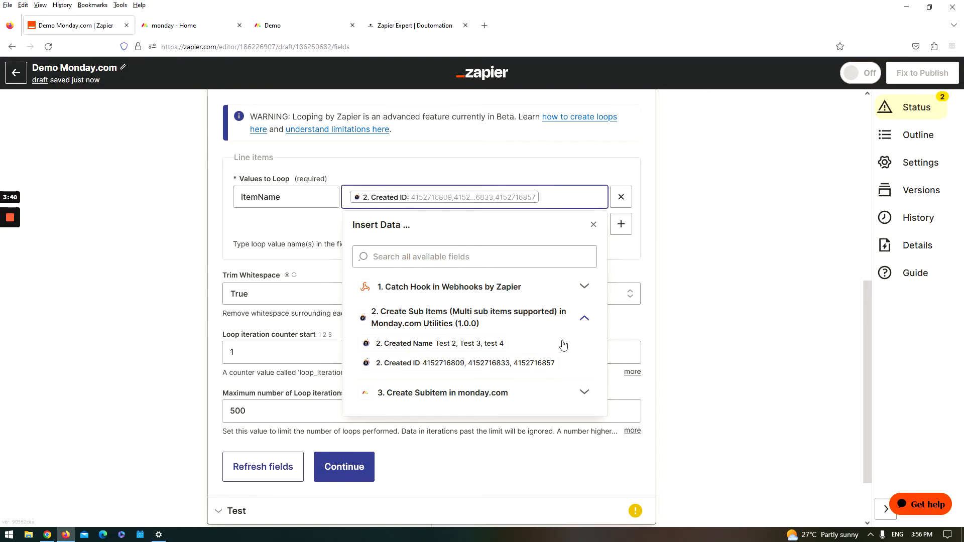
key(BackSpace)
click(490, 344)
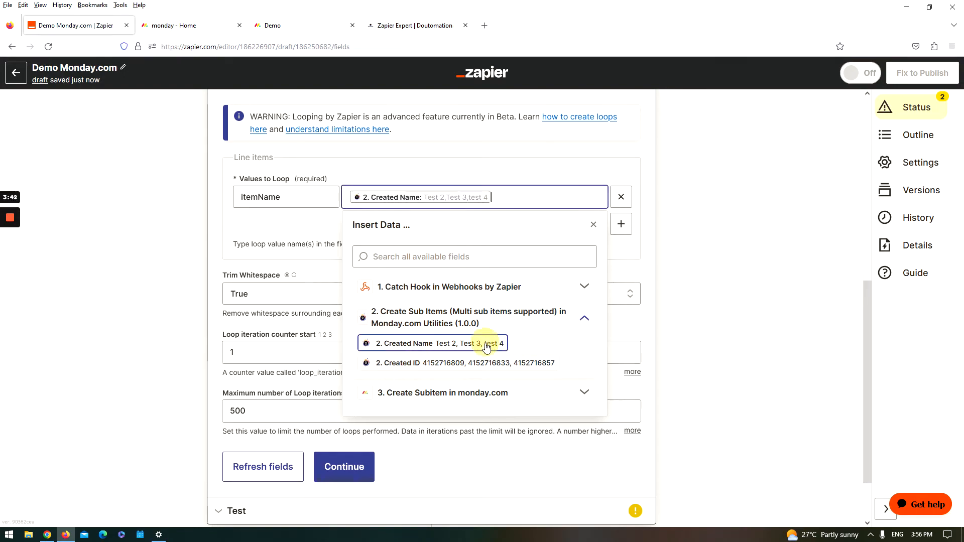
Step: Add a loop value named itemIds and map it to Created ID from the Create Sub Items step
click(621, 224)
click(281, 223)
text(i)
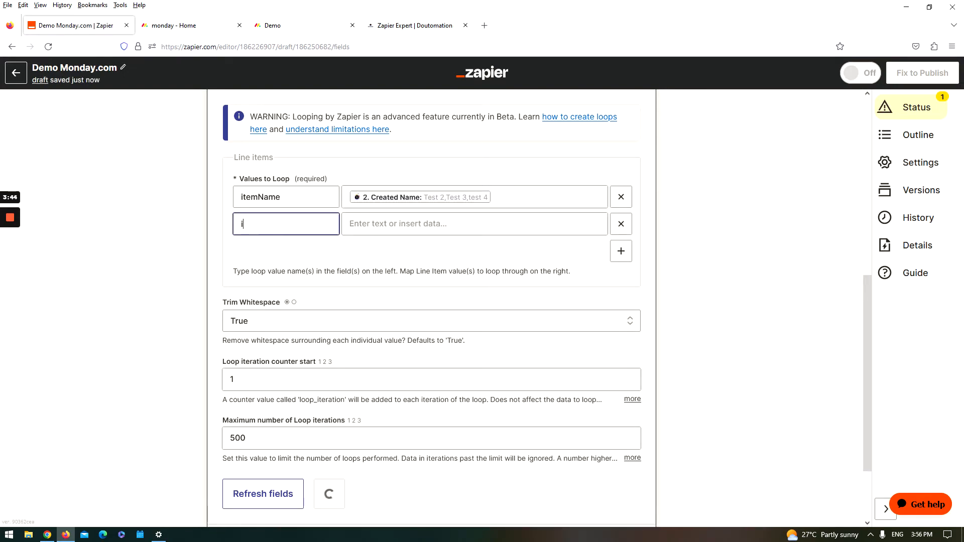
text(temIds)
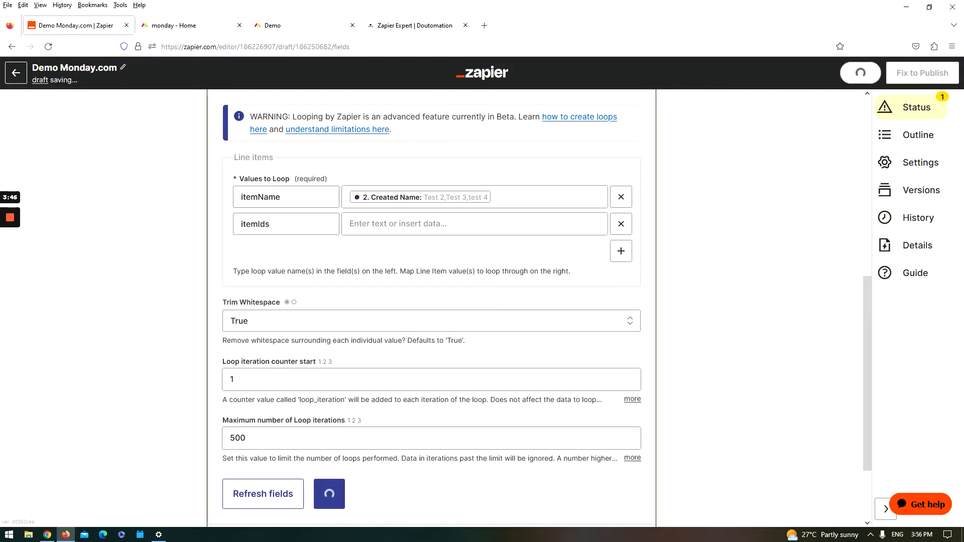
click(368, 225)
click(484, 350)
click(476, 390)
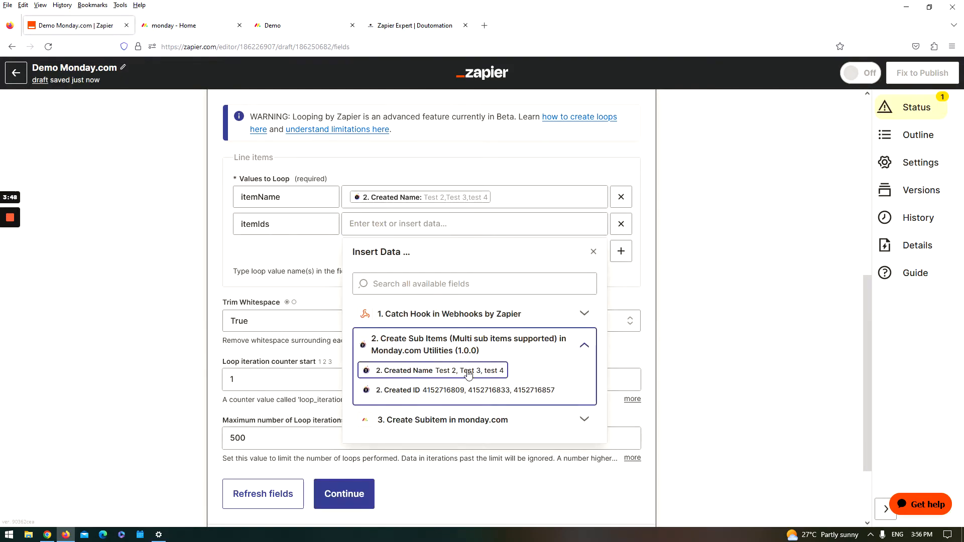
click(609, 303)
Step: Test the loop action and examine the item name and ID returned for each iteration
scroll(447, 377, down, 1)
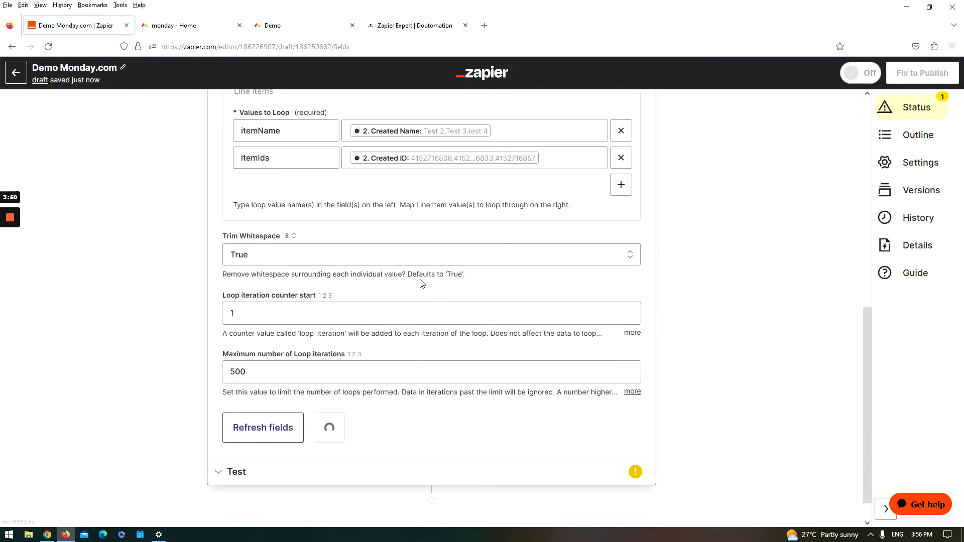
click(336, 435)
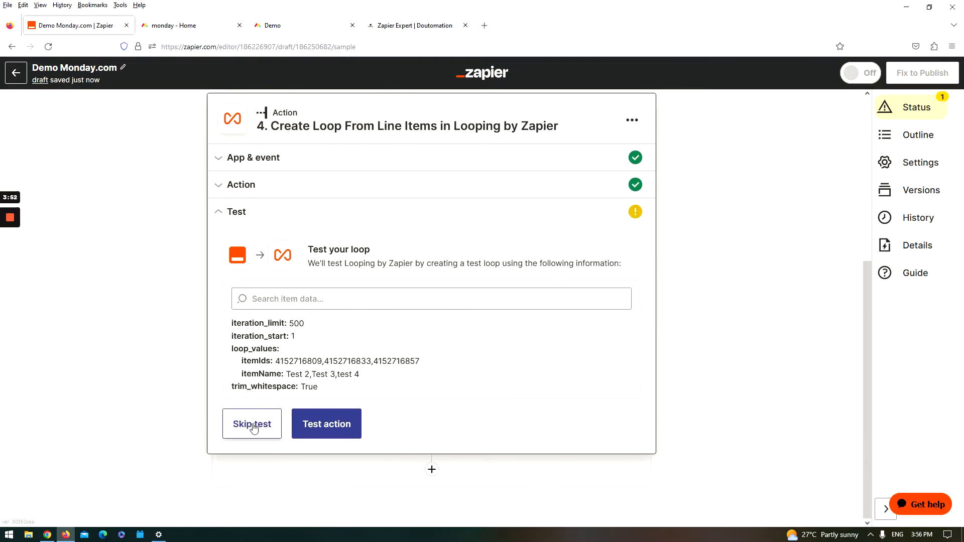
click(325, 430)
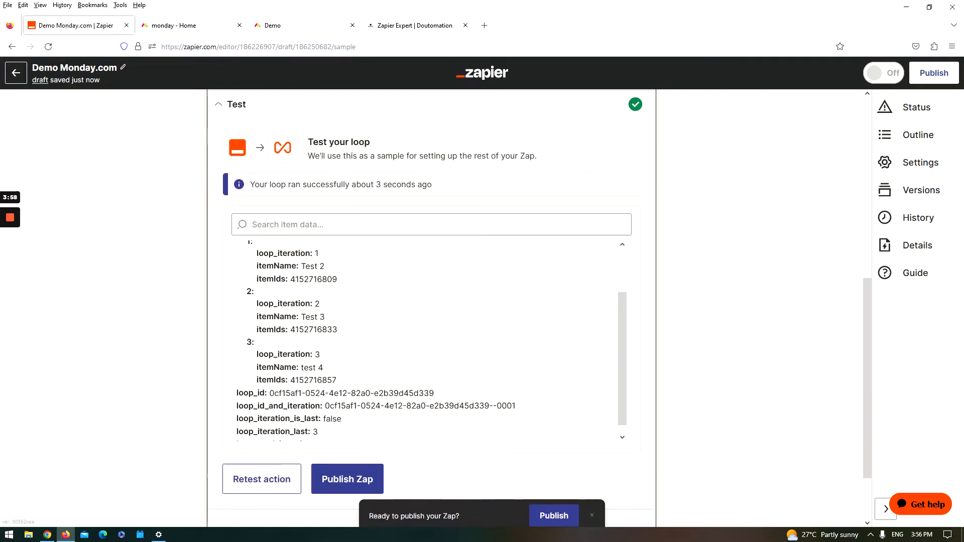
drag(300, 314, 346, 336)
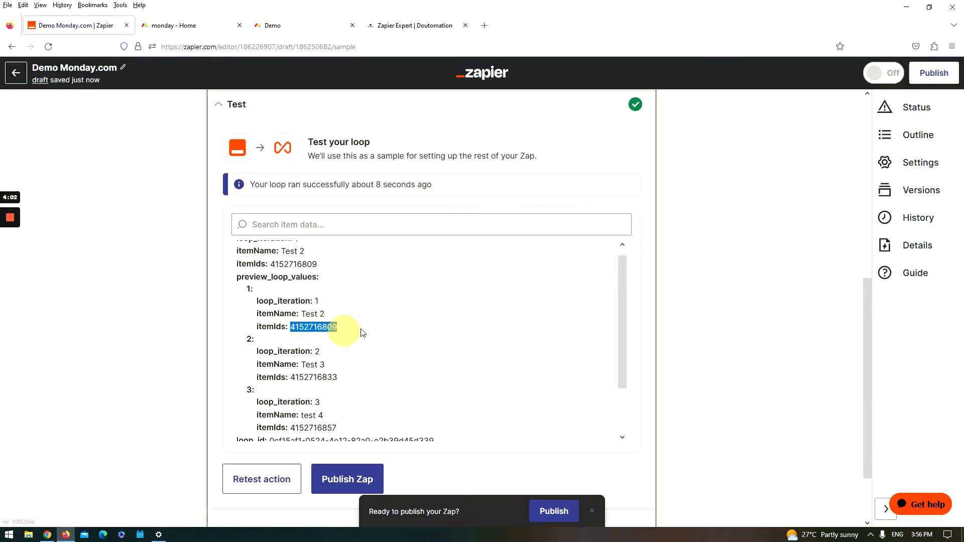
scroll(622, 299, down, 2)
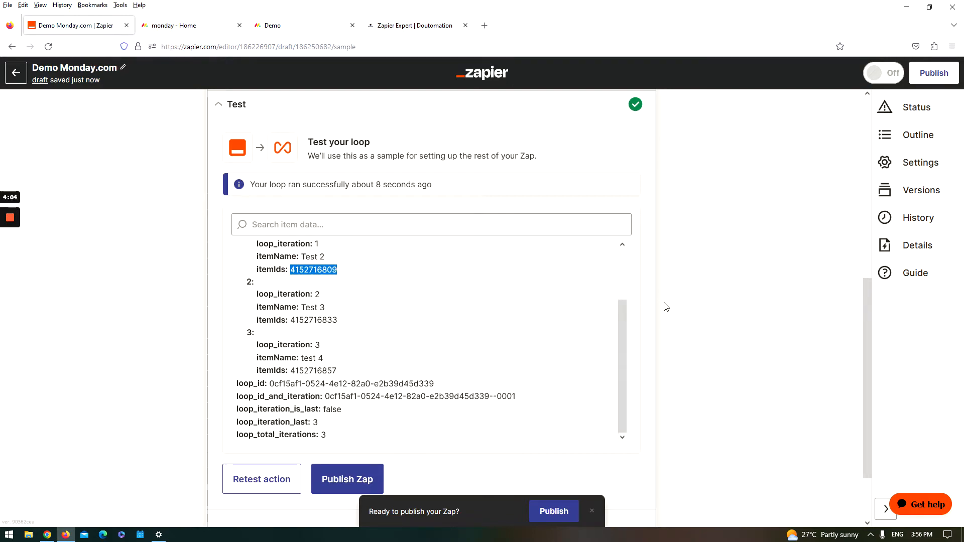
scroll(662, 305, down, 2)
scroll(437, 347, up, 2)
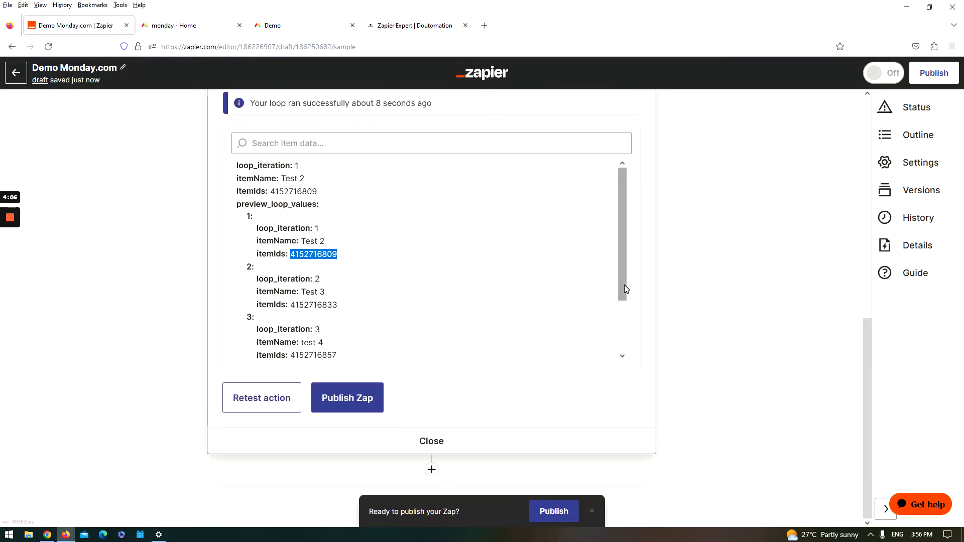
Step: Reopen step 2, review its account and action settings, and change its event to Create Sub Item
scroll(618, 288, up, 3)
scroll(661, 282, up, 6)
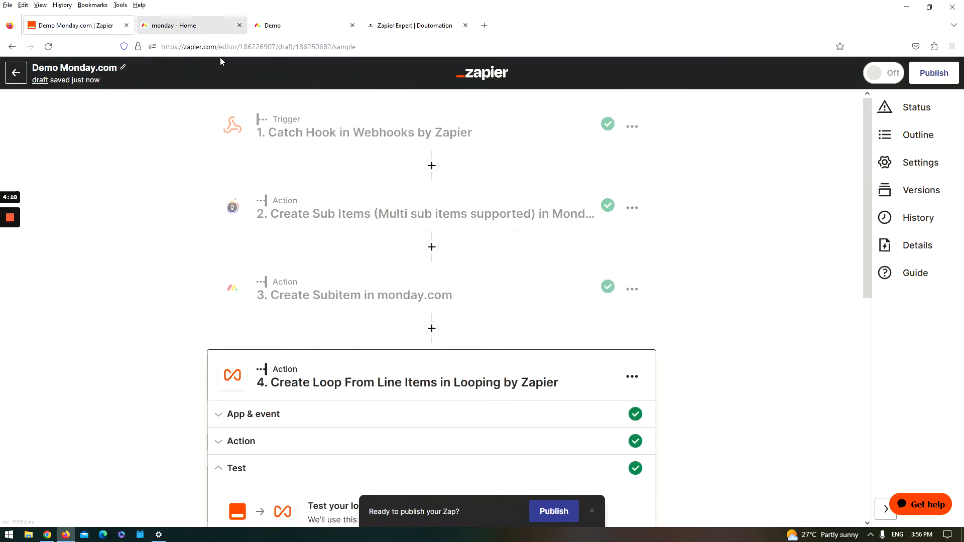
click(361, 214)
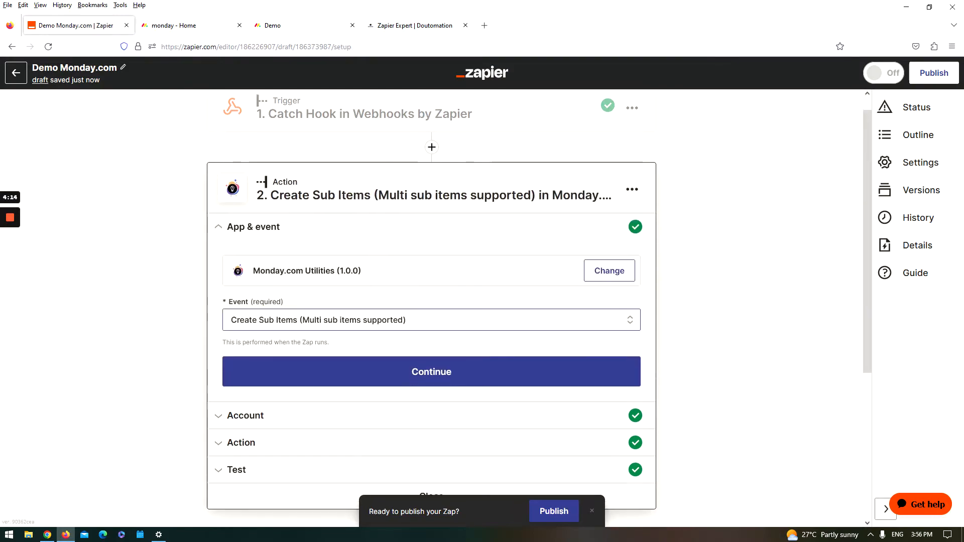
click(368, 261)
click(285, 291)
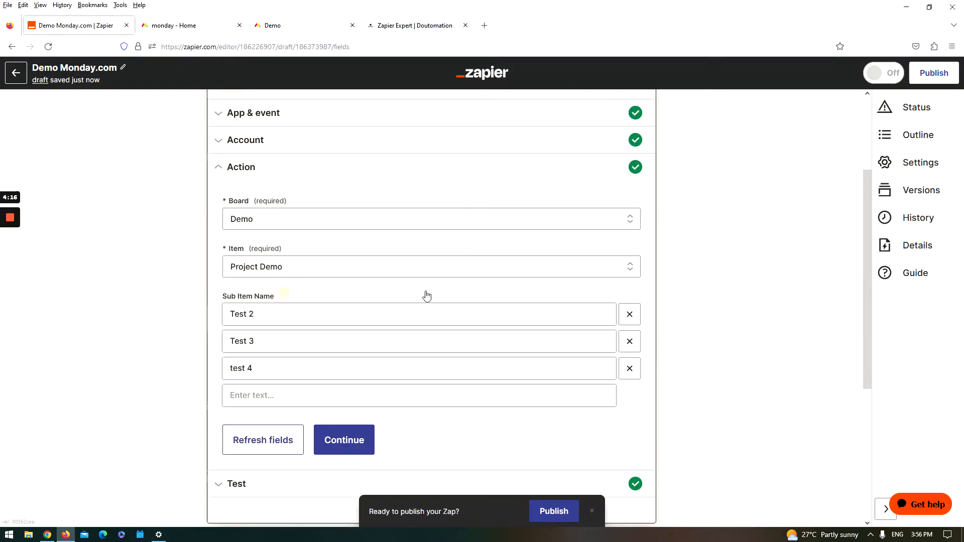
click(312, 286)
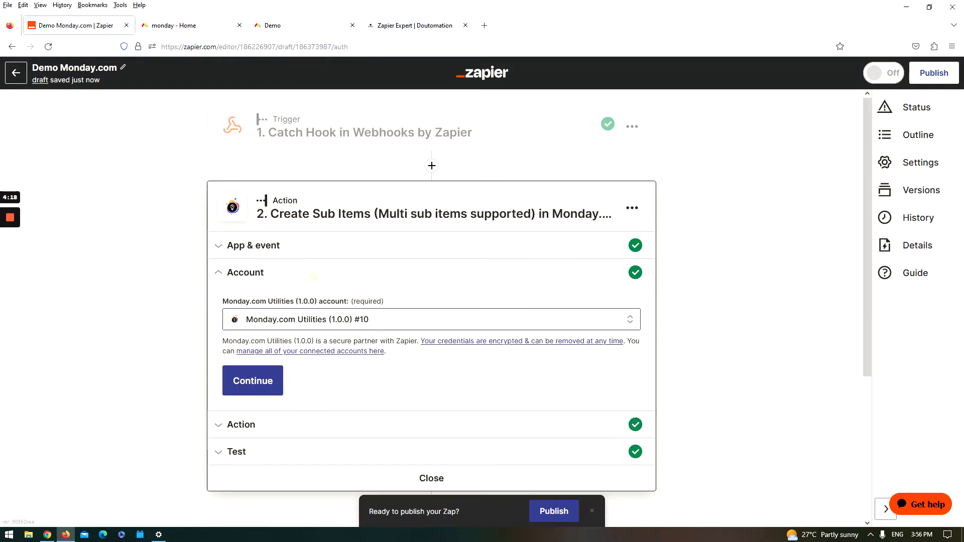
click(312, 252)
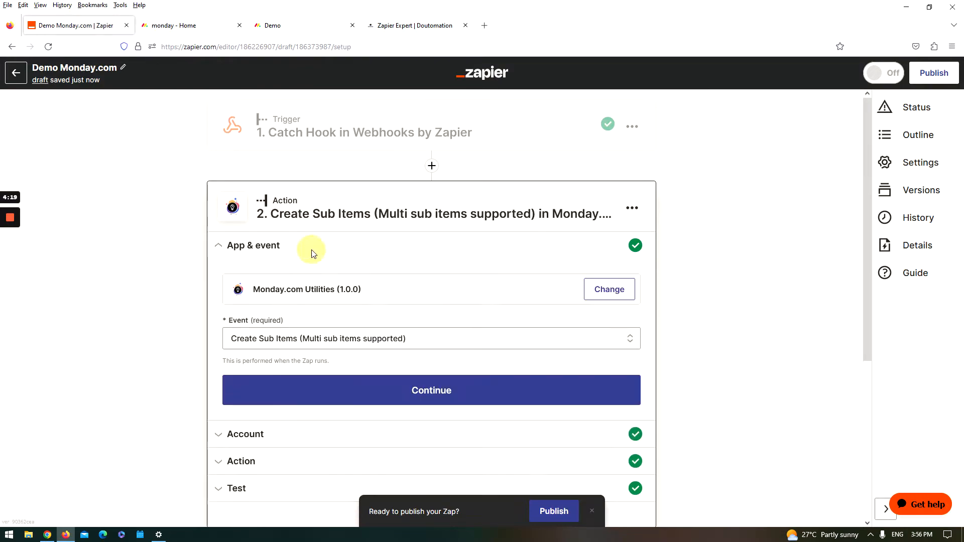
click(349, 331)
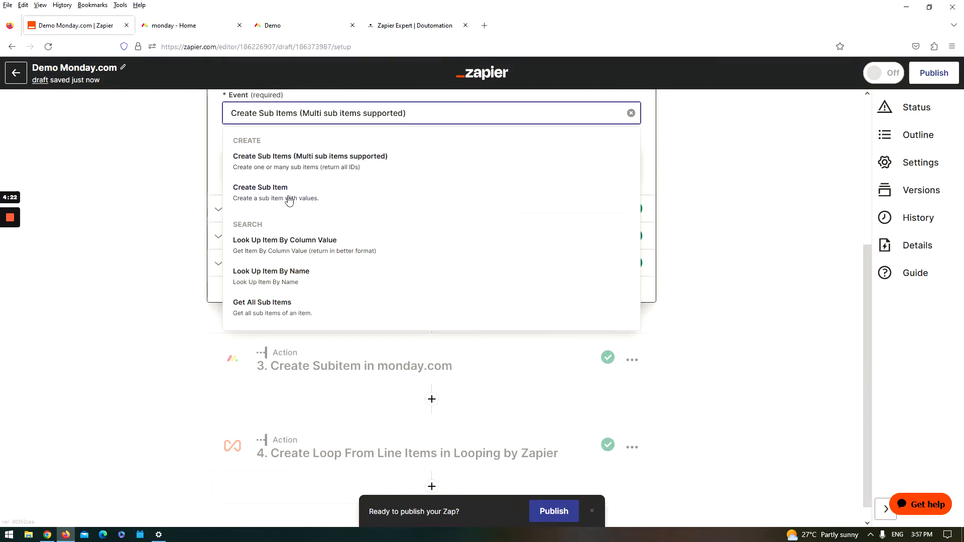
click(325, 198)
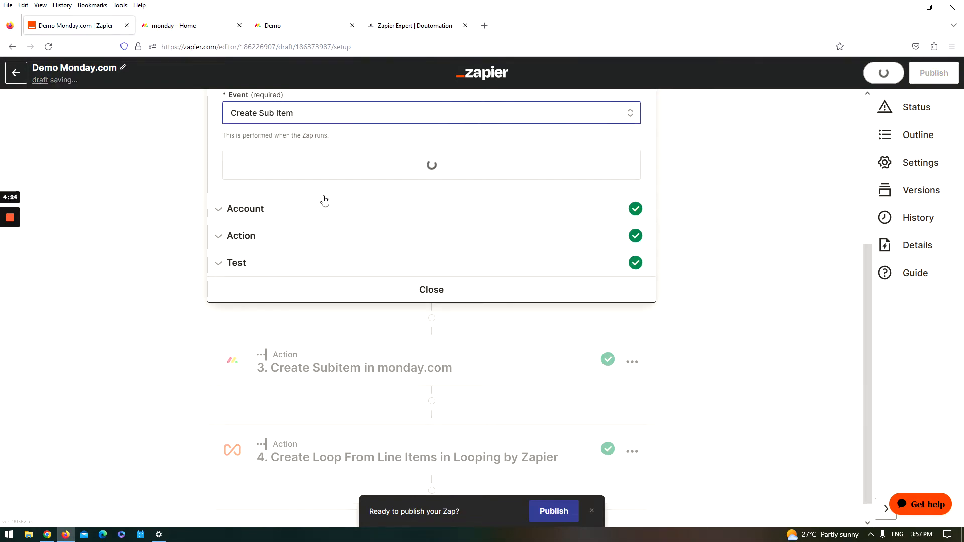
click(459, 212)
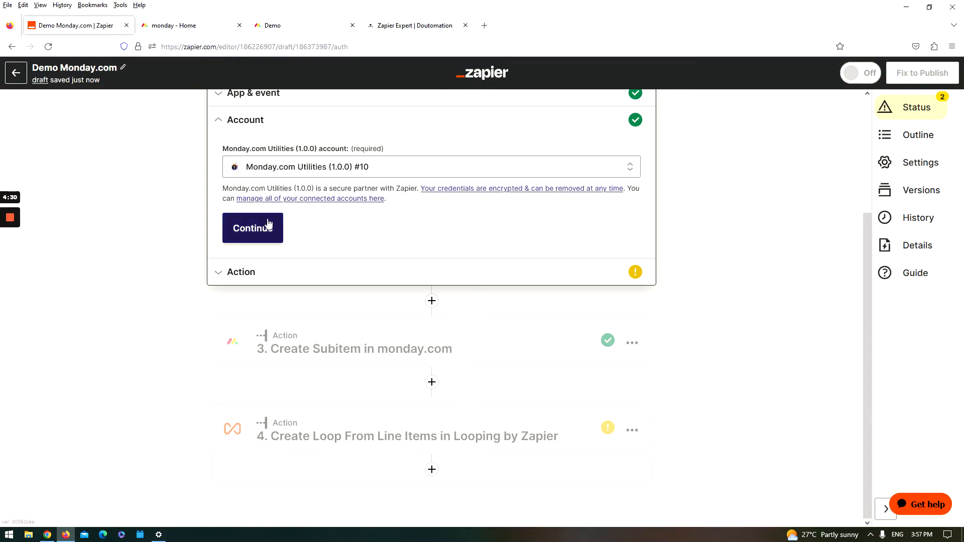
Step: Keep the Monday.com Utilities (1.0.0) #10 account and set the Create Sub Item action's board to Demo
click(257, 229)
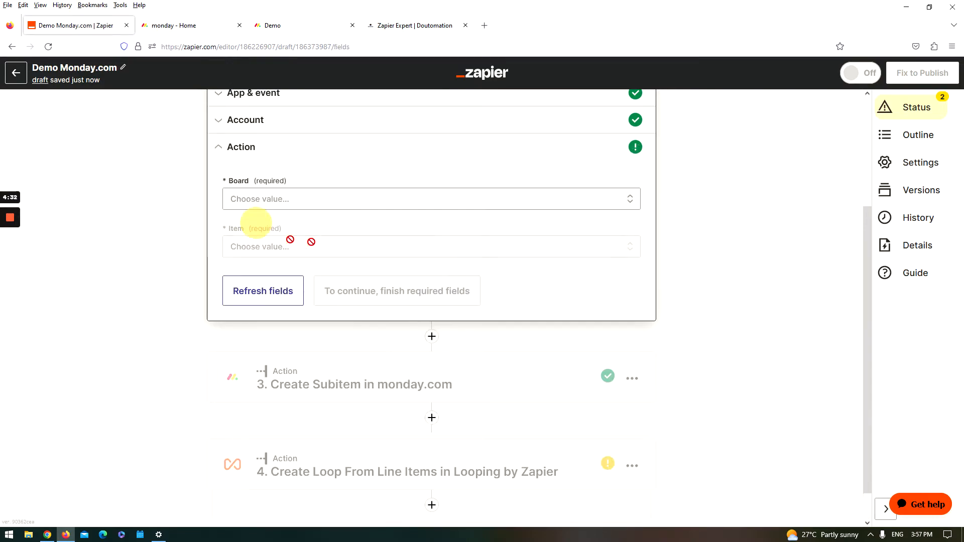
click(331, 204)
click(305, 338)
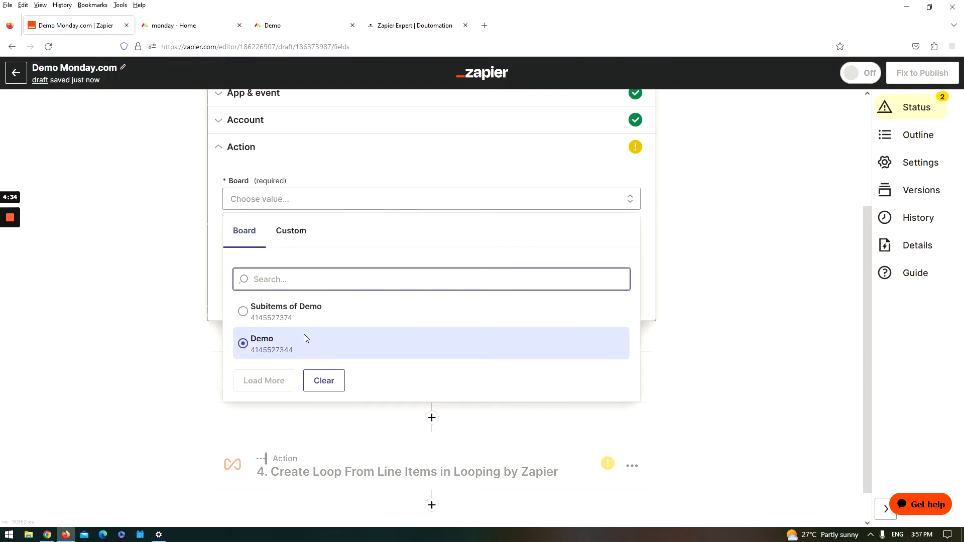
Step: Switch to the Demo board in monday.com and examine the subitems under its expanded project
click(184, 29)
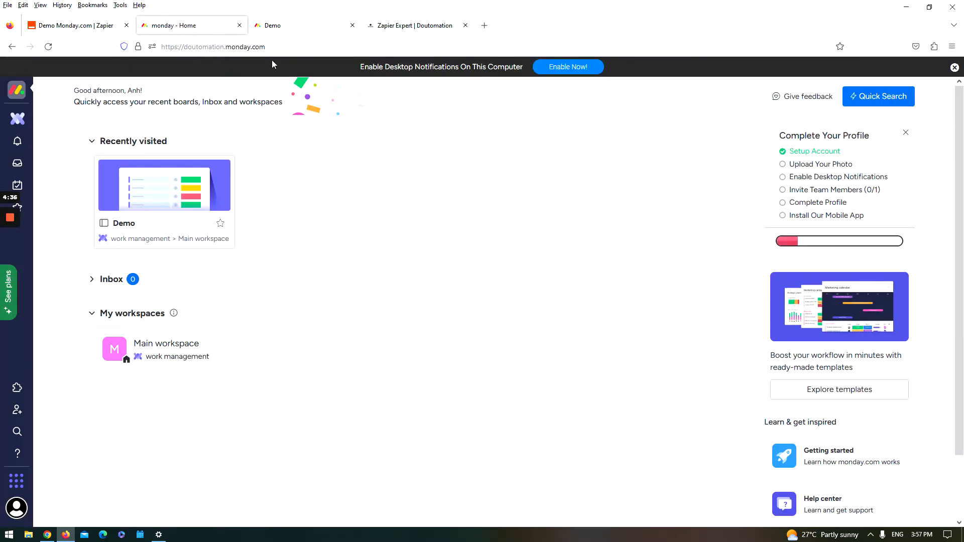
click(274, 25)
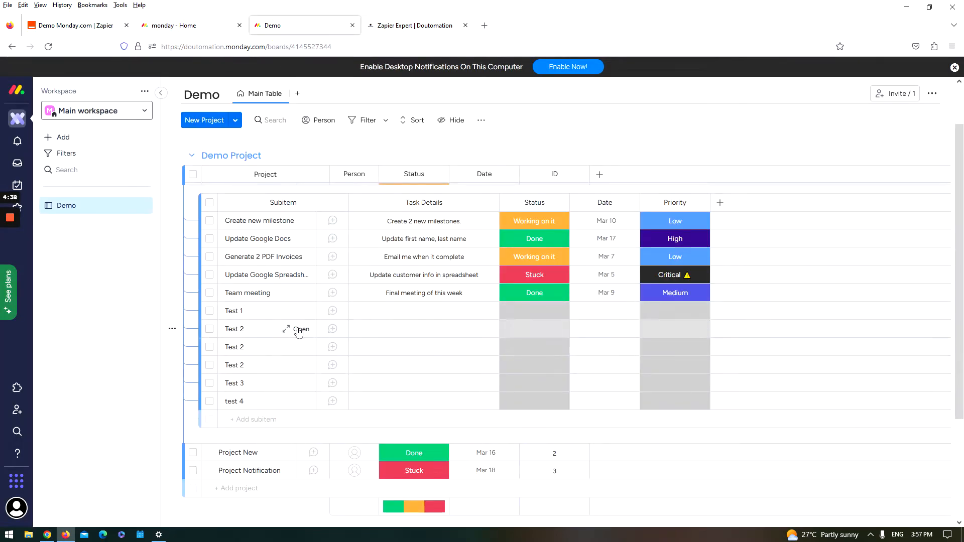
Step: Delete the six test subitems, Test 1 through test 4, from the expanded project on the Demo board
click(209, 311)
click(209, 328)
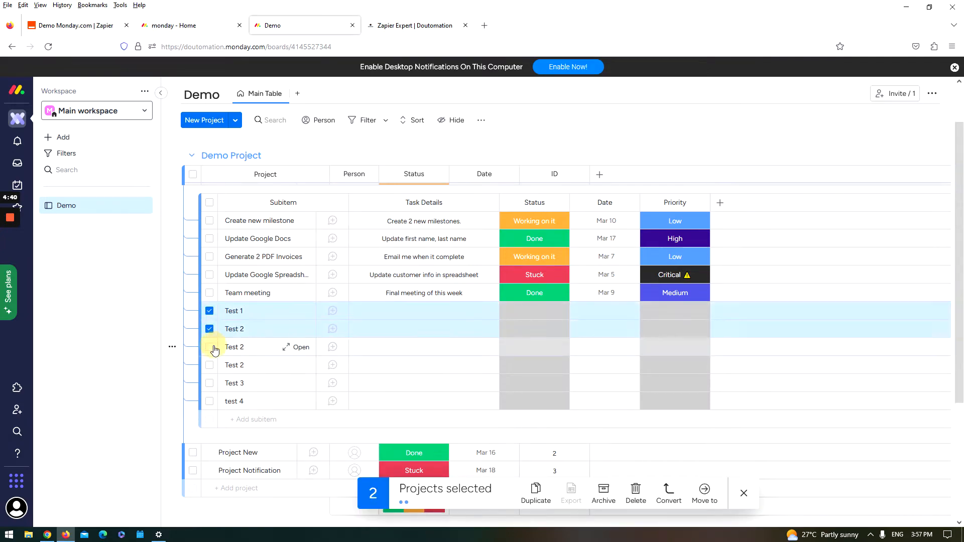
click(209, 347)
click(209, 365)
click(209, 383)
click(210, 401)
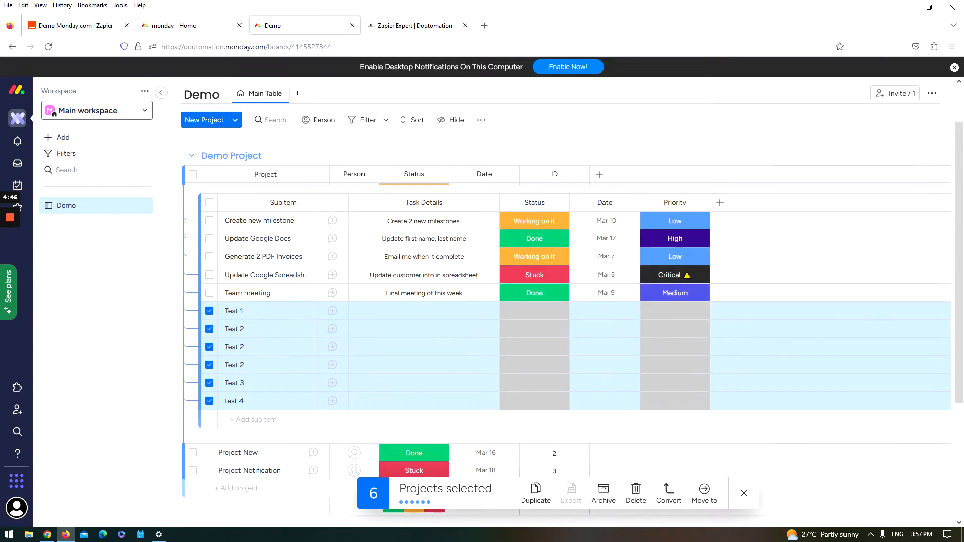
click(625, 495)
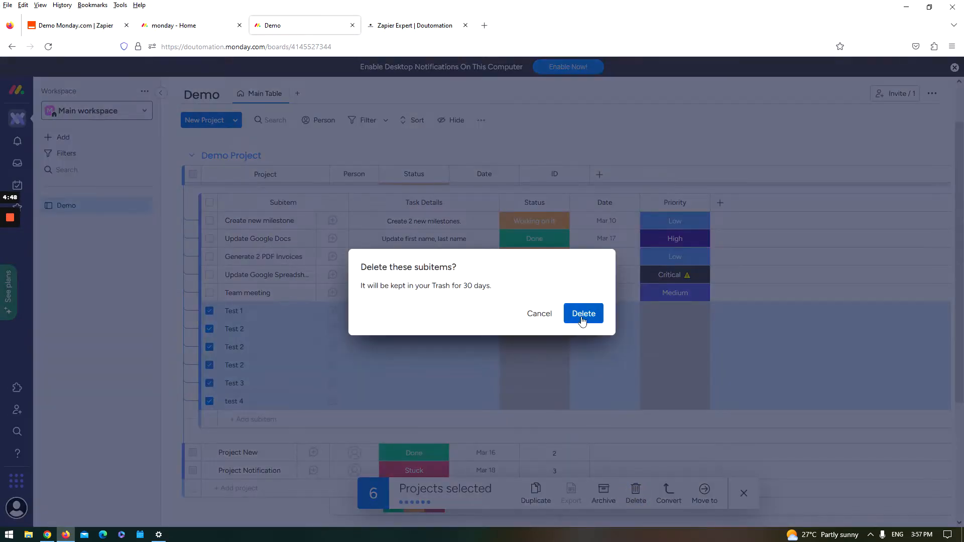
click(583, 314)
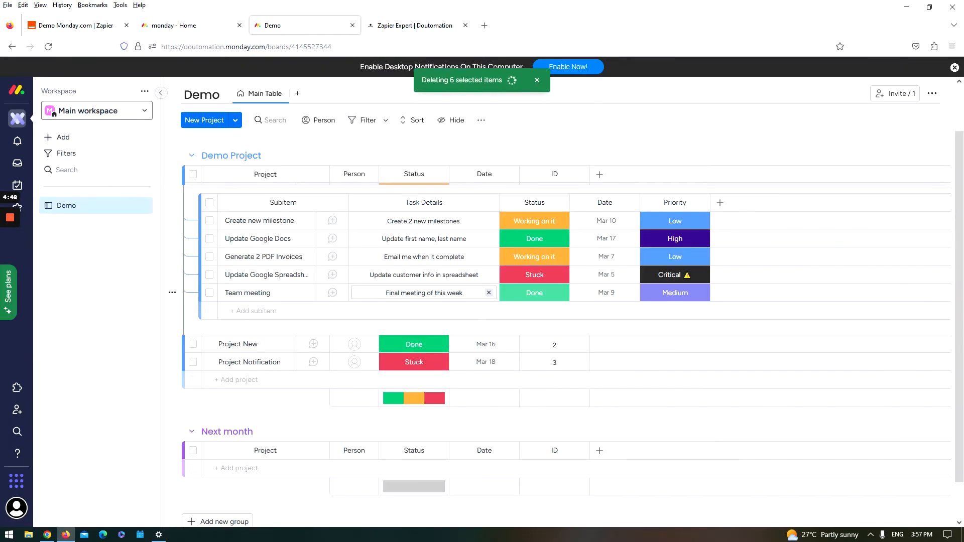
Step: Switch back to the Zapier editor and set the Create Sub Item action's item to Project Demo
click(176, 28)
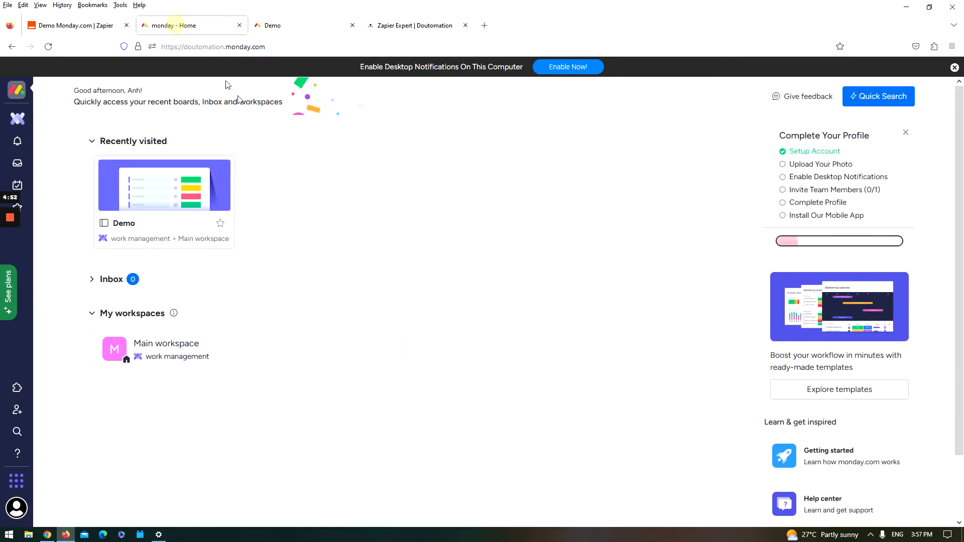
click(75, 25)
click(281, 200)
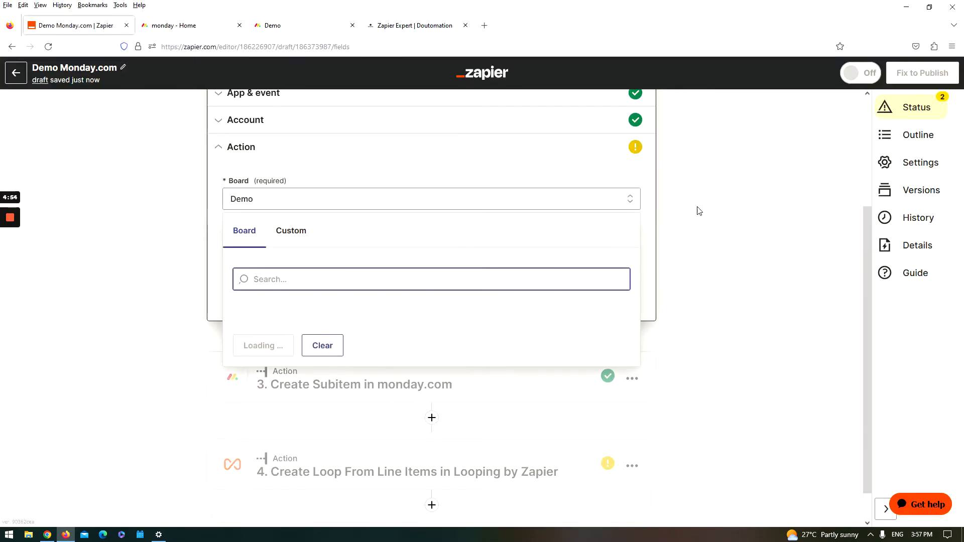
click(694, 209)
click(355, 247)
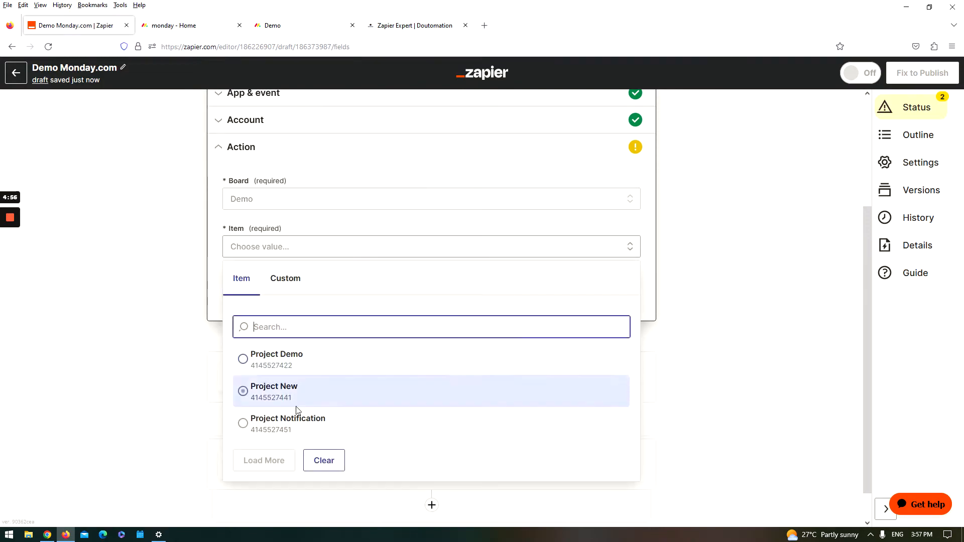
click(292, 360)
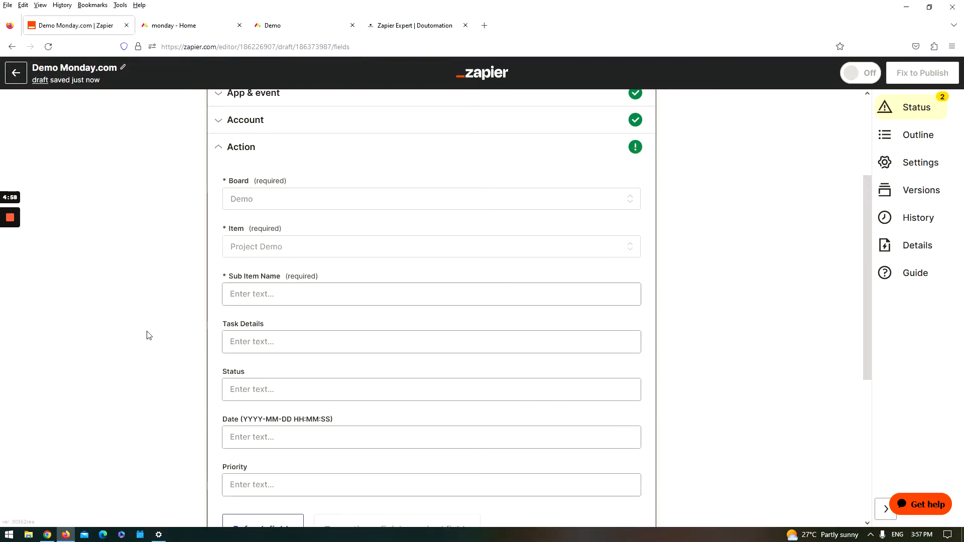
Step: Set the sub item name to Test 4 and its task details to Task Details 4
scroll(301, 261, down, 2)
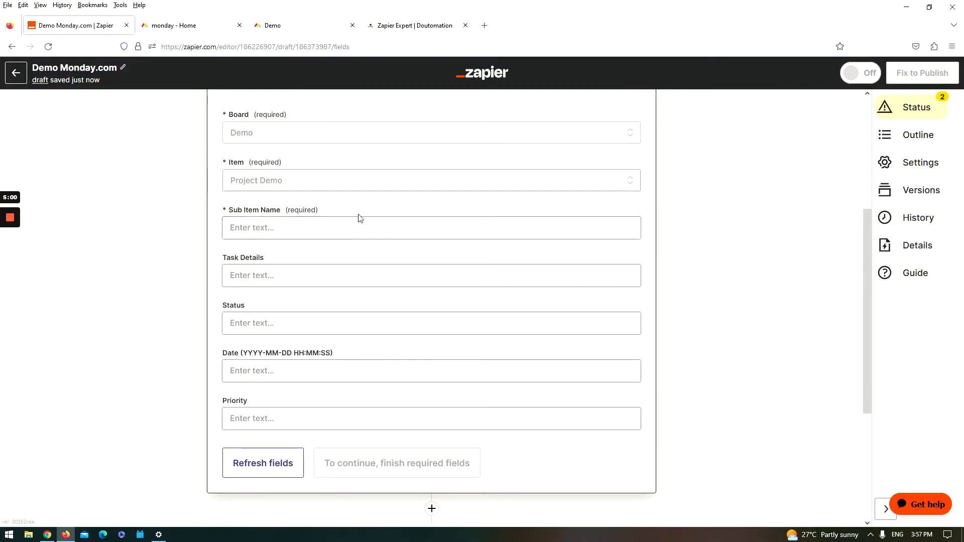
scroll(347, 251, up, 2)
scroll(352, 266, down, 3)
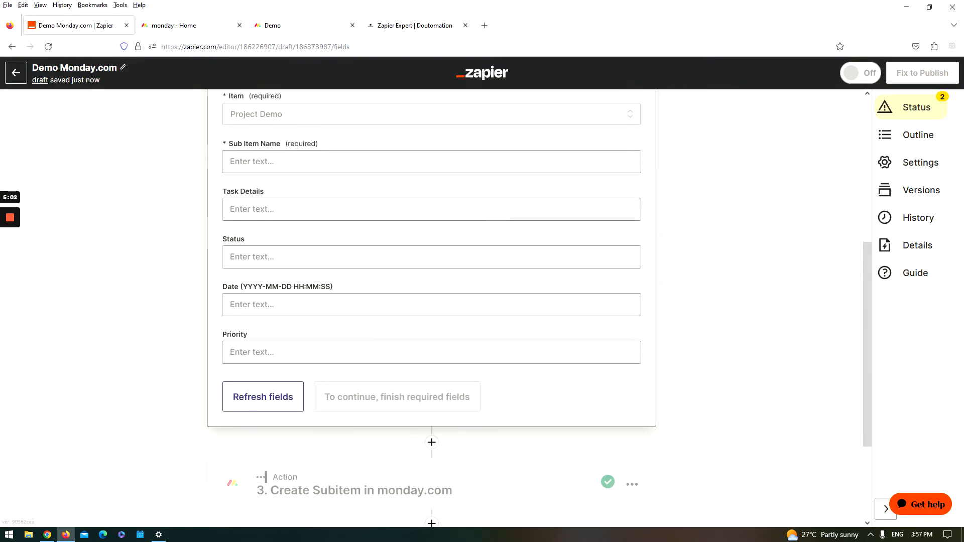
scroll(356, 268, up, 1)
scroll(355, 269, up, 2)
click(354, 294)
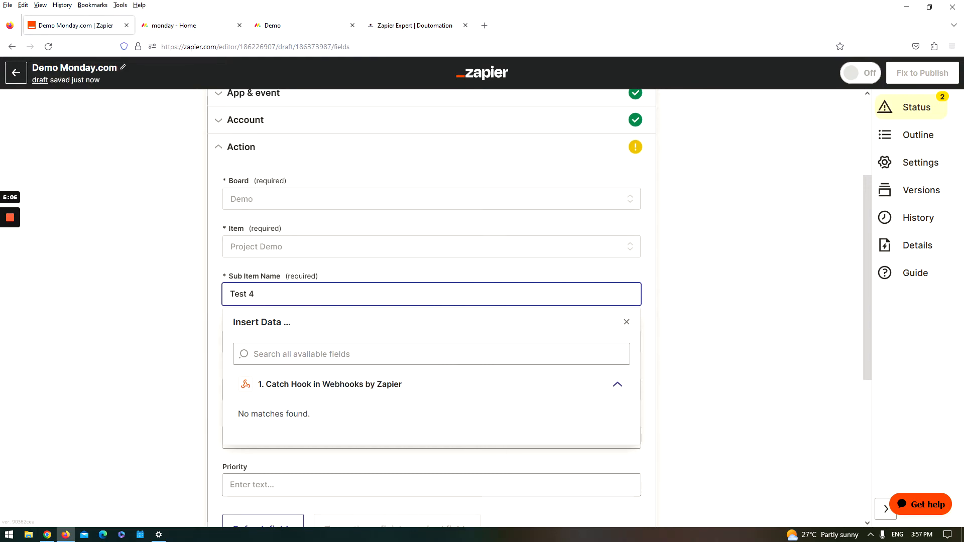
click(169, 294)
key(Tab)
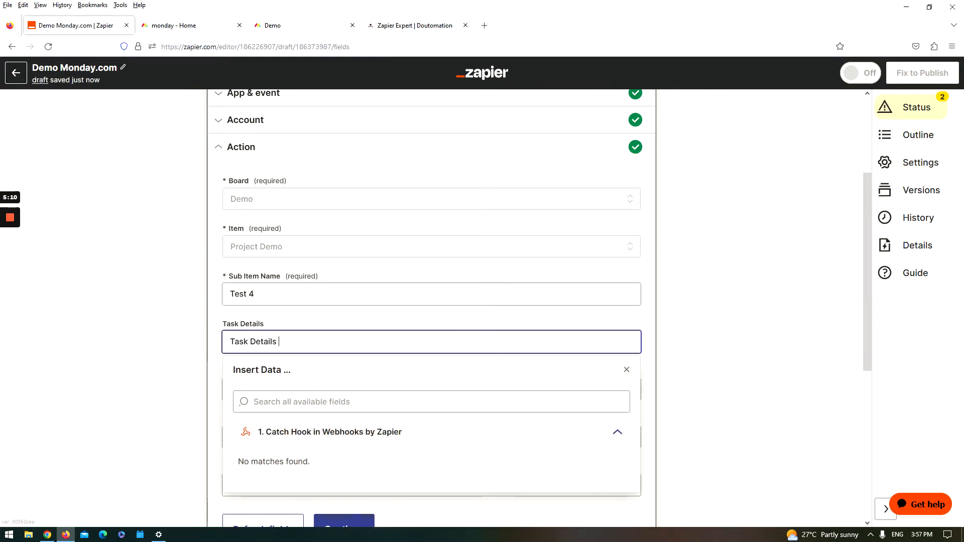
text(4)
click(175, 327)
scroll(175, 377, down, 1)
Step: Fill in the sub item's column values with status Done, date 2023-04-04 and priority Low
key(Tab)
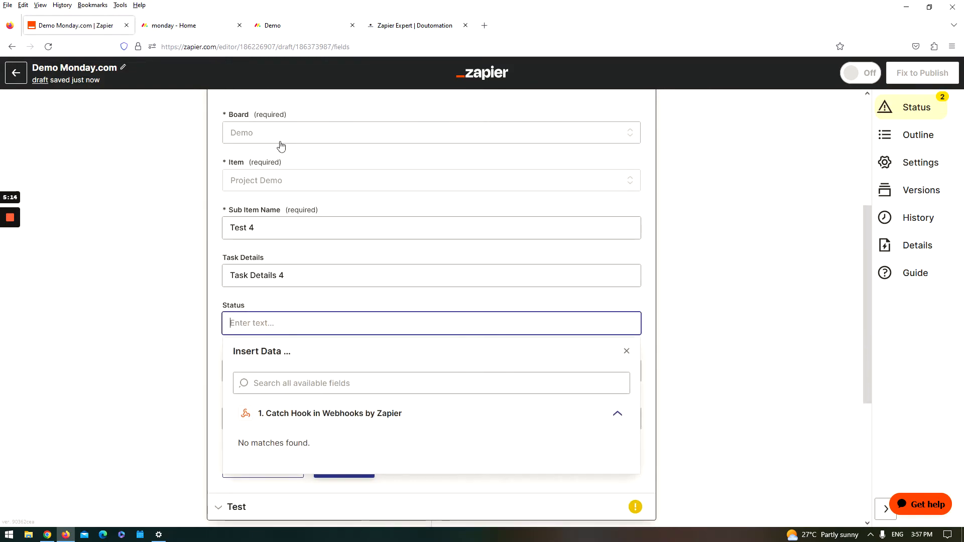
click(191, 303)
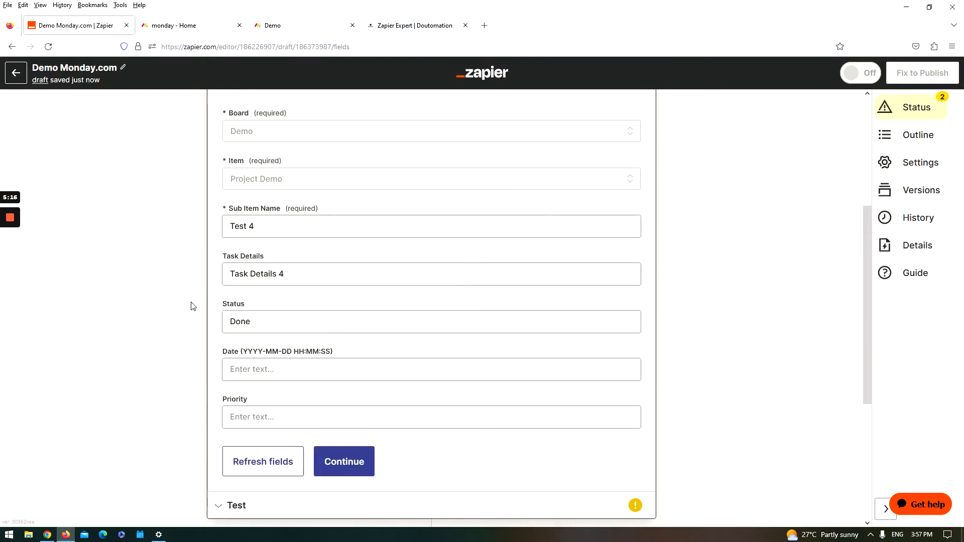
scroll(191, 304, down, 1)
key(Tab)
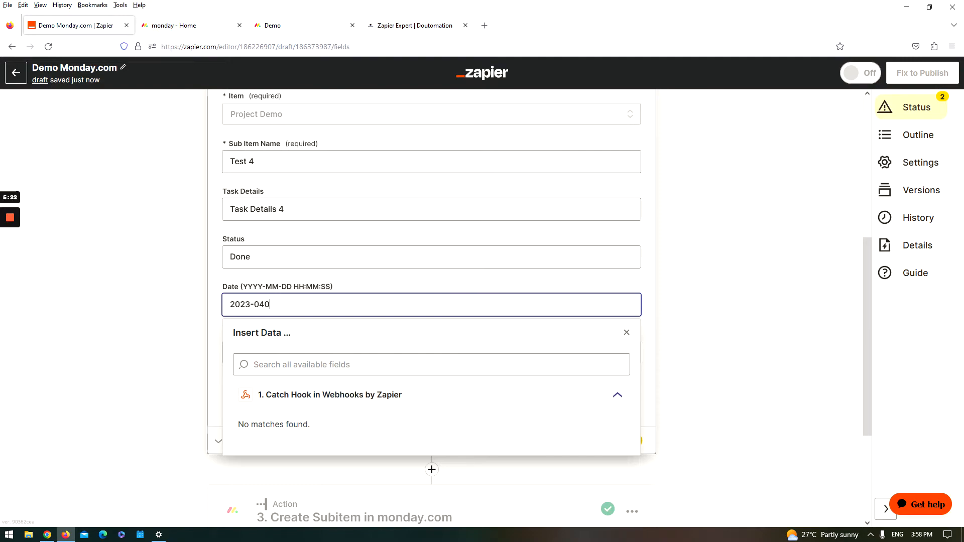
text(2023-04-04)
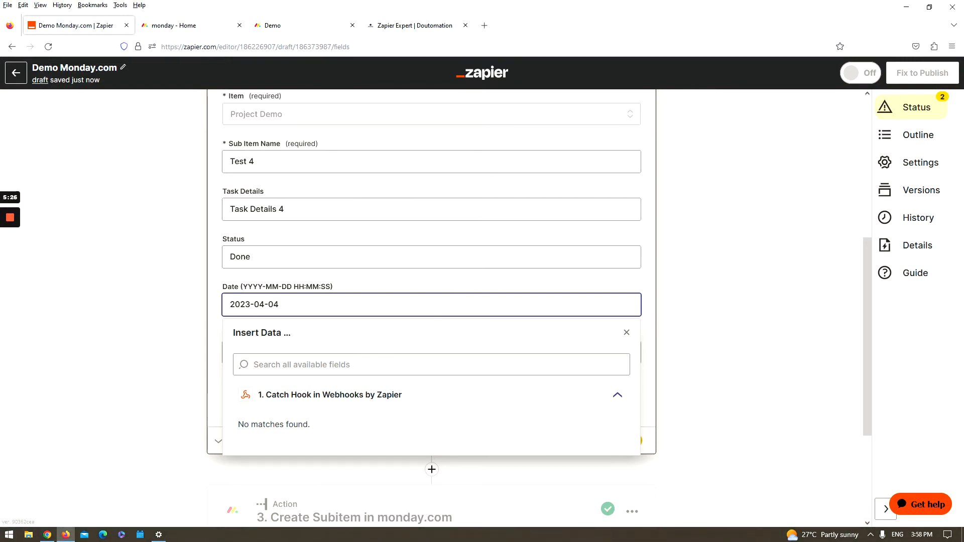
click(186, 342)
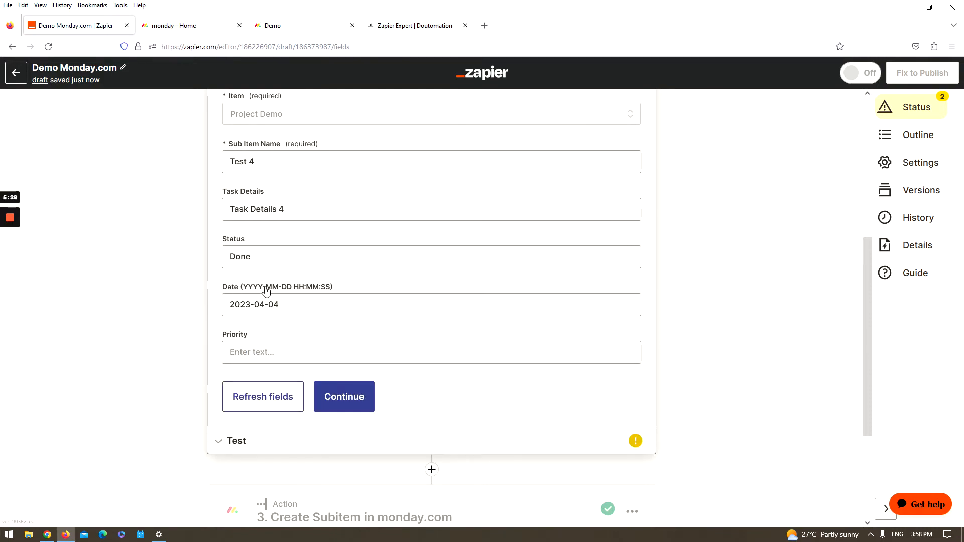
click(258, 351)
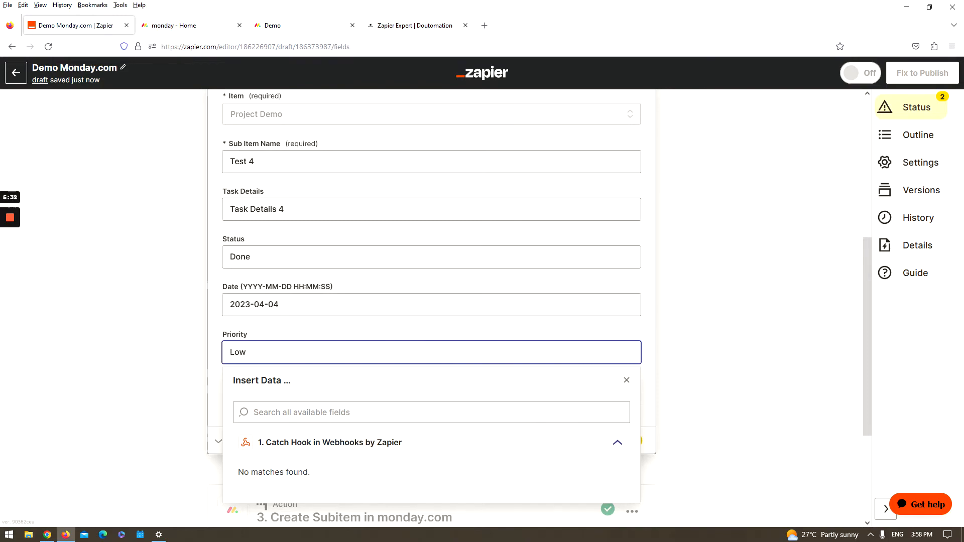
click(179, 324)
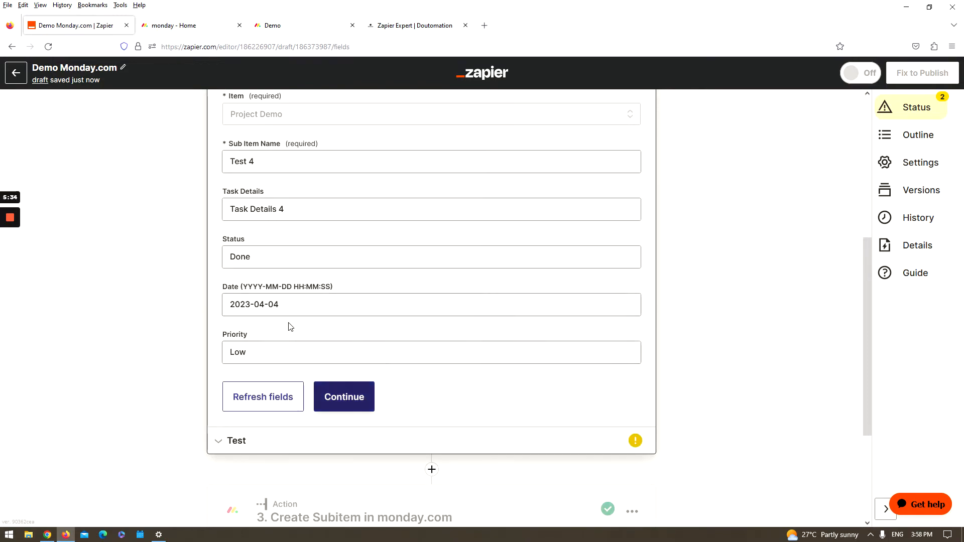
Step: Review the completed action fields and run the test of the Create Sub Item action
scroll(369, 241, up, 3)
scroll(369, 258, down, 3)
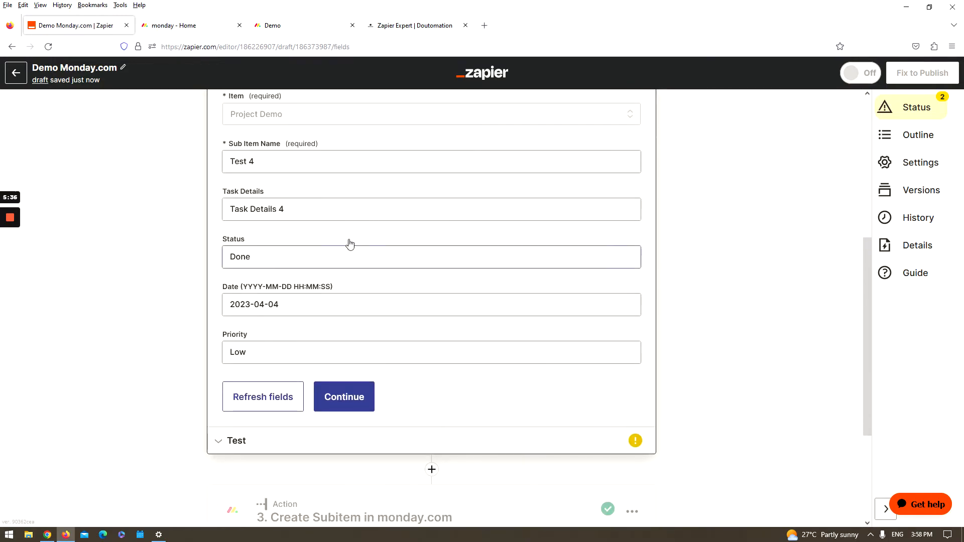
click(346, 396)
scroll(366, 219, up, 1)
scroll(365, 219, up, 2)
scroll(322, 241, down, 1)
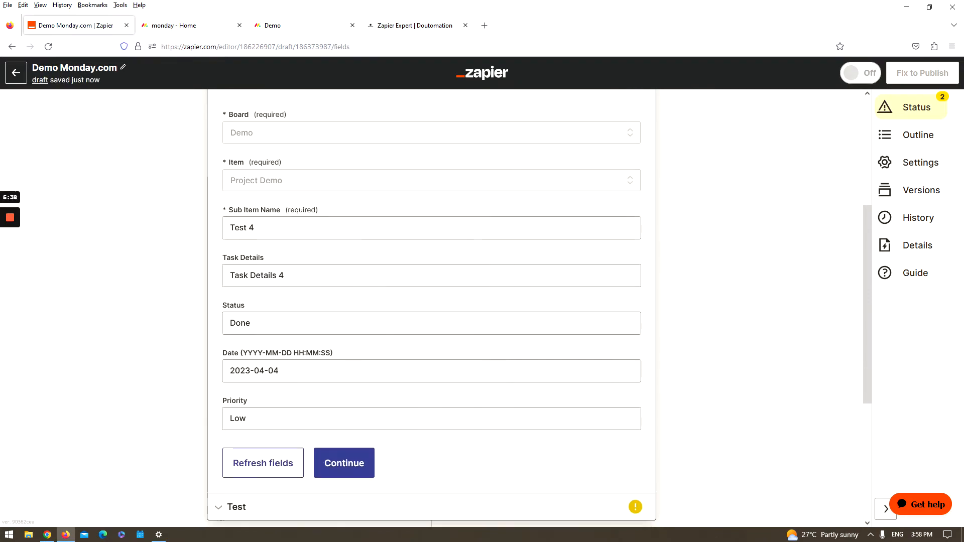
click(347, 461)
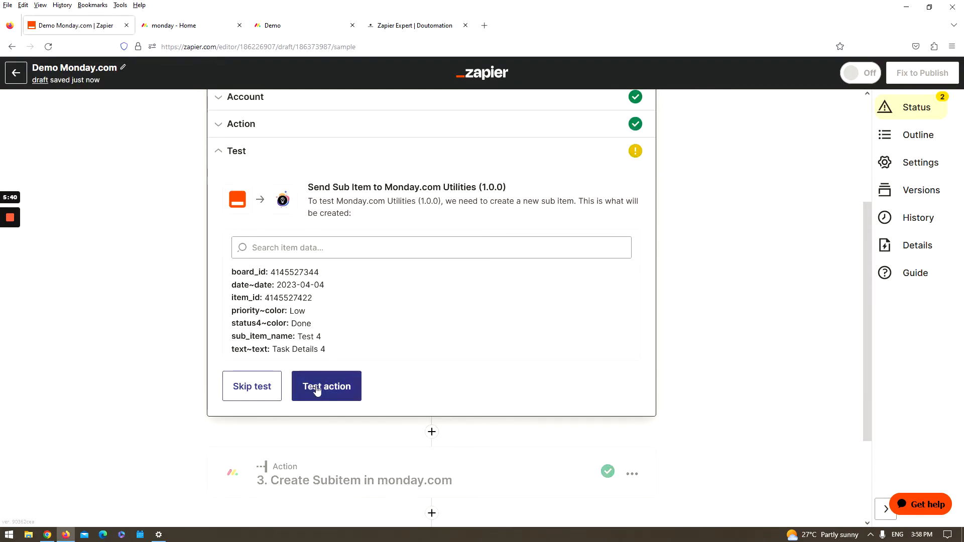
click(321, 388)
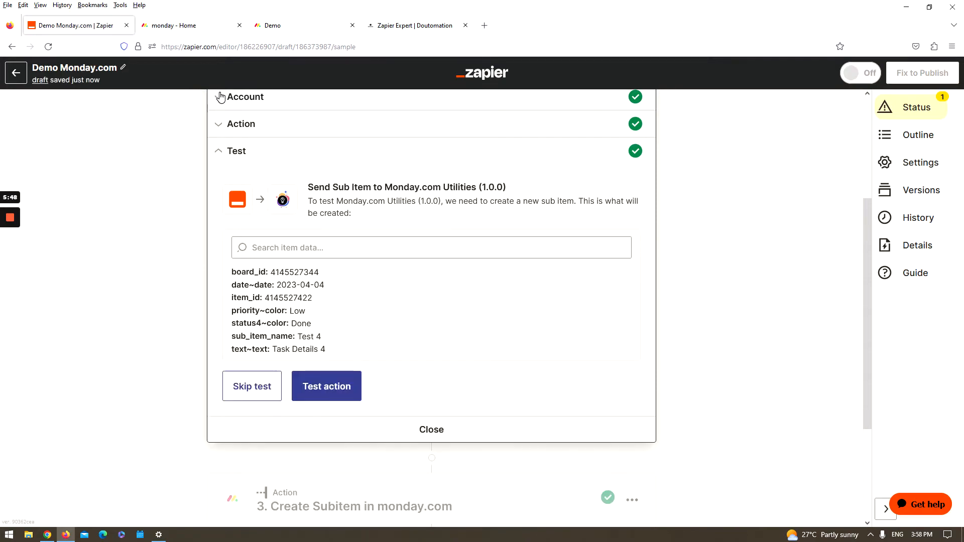
Step: Check the Test 4 subitem's column values on the Demo board in monday.com and return to the Zapier editor
click(176, 25)
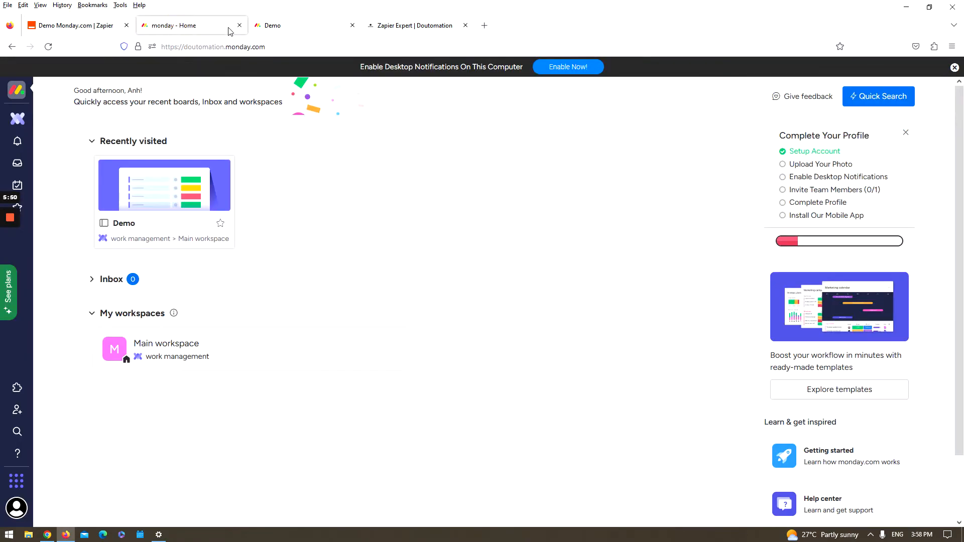
click(281, 25)
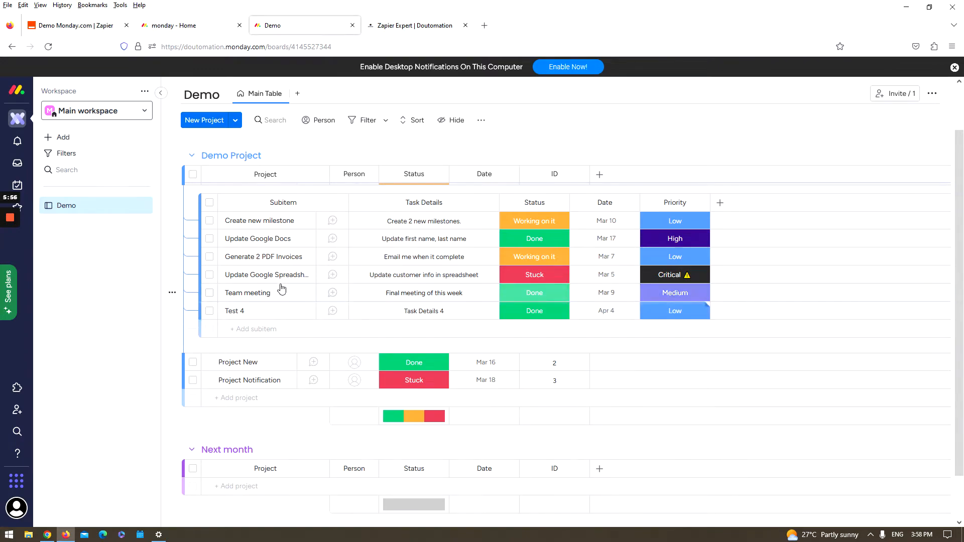
click(73, 26)
Step: Reopen step 2's action settings and examine the board, item and column fields of Create Sub Item
scroll(360, 211, up, 1)
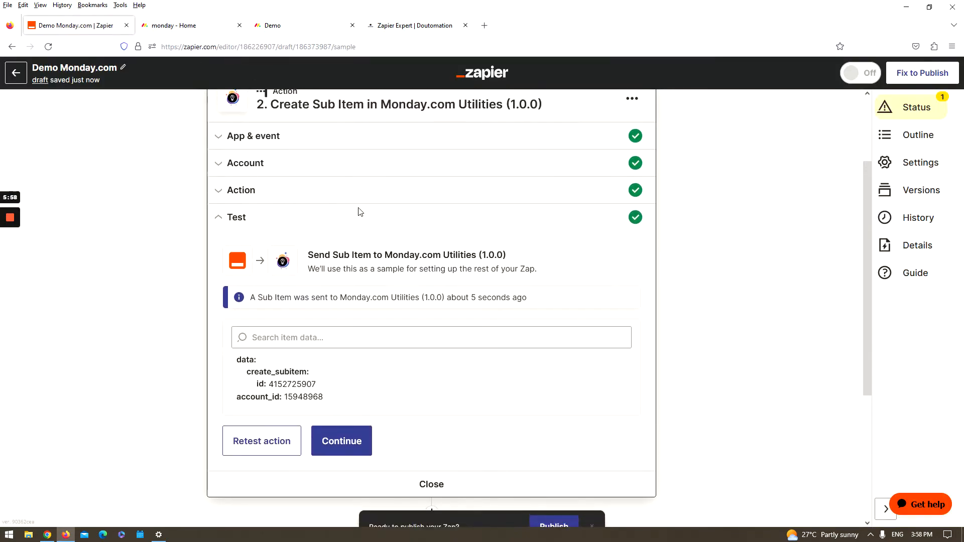
click(322, 219)
click(323, 199)
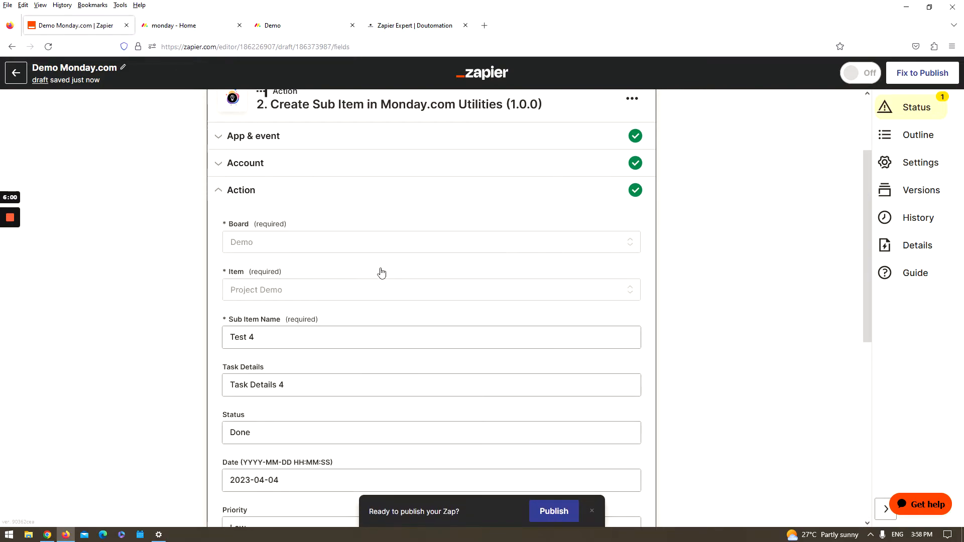
scroll(372, 281, down, 1)
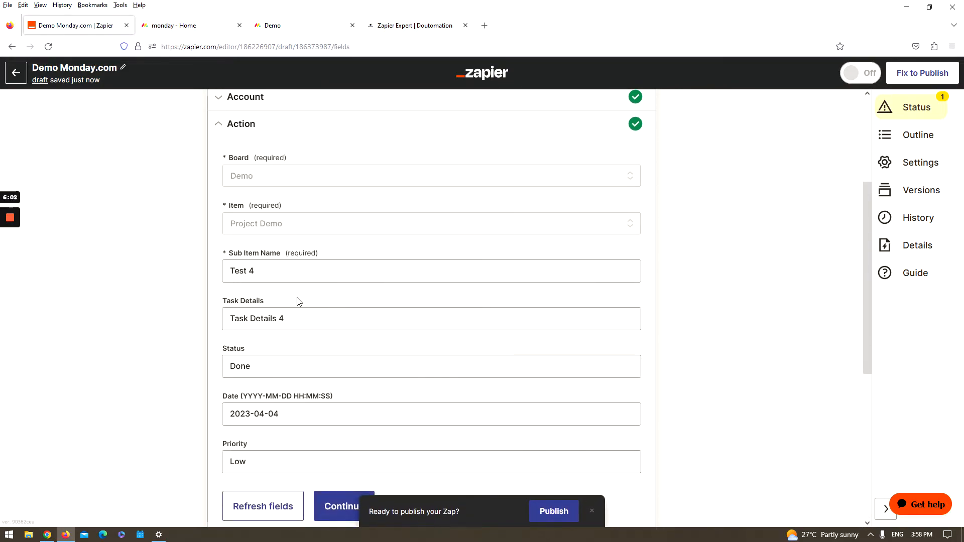
scroll(321, 316, up, 2)
scroll(325, 278, up, 1)
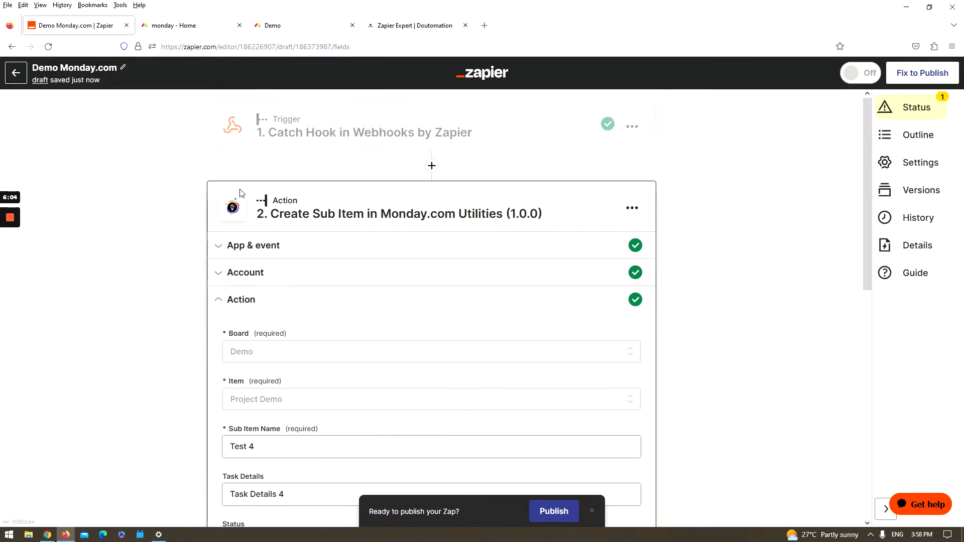
scroll(234, 219, down, 2)
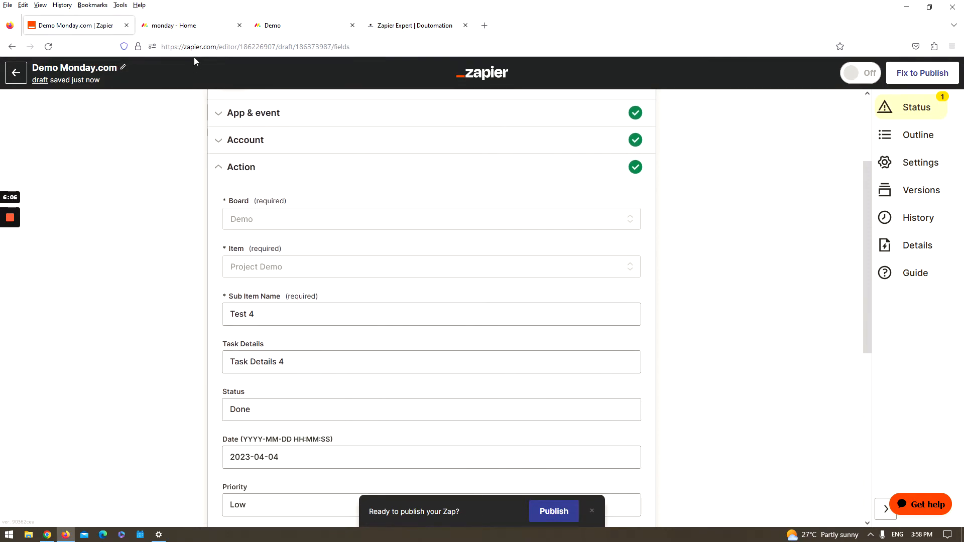
scroll(281, 141, down, 1)
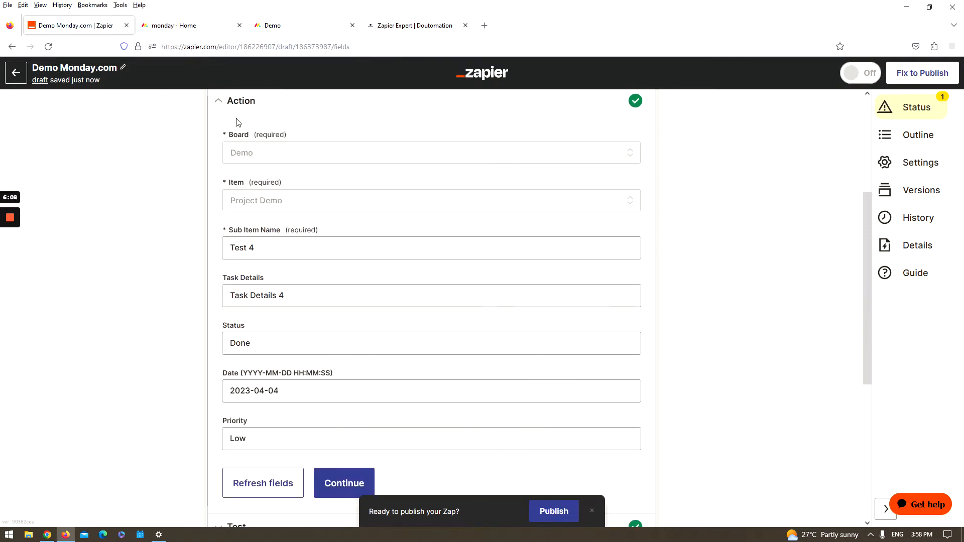
scroll(282, 191, up, 2)
Step: Review step 2's account and change its event to Look Up Item By Column Value
click(314, 210)
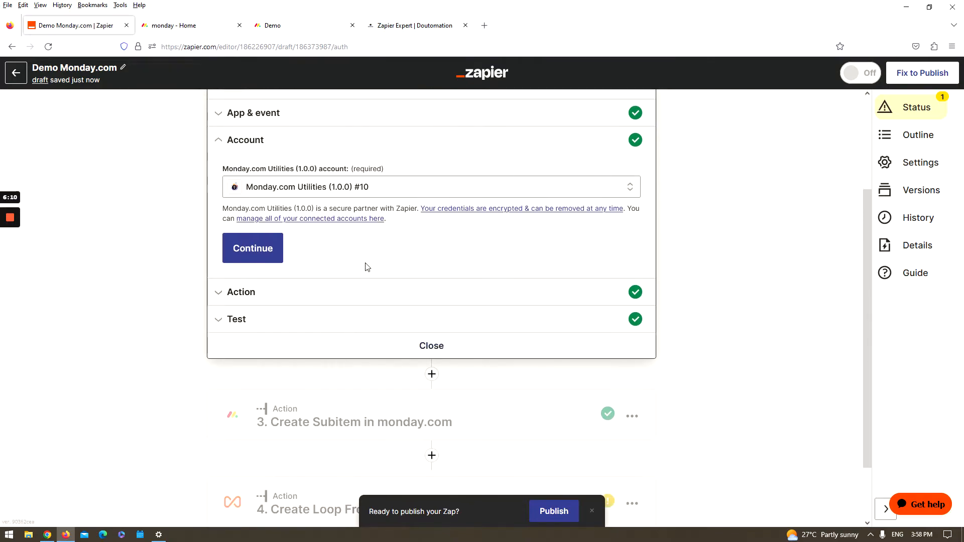
click(394, 114)
click(400, 204)
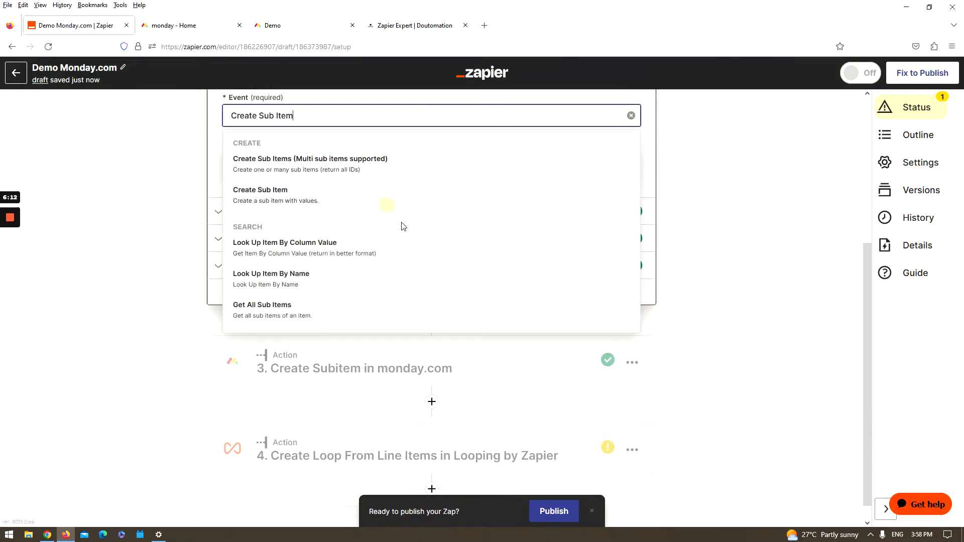
click(342, 255)
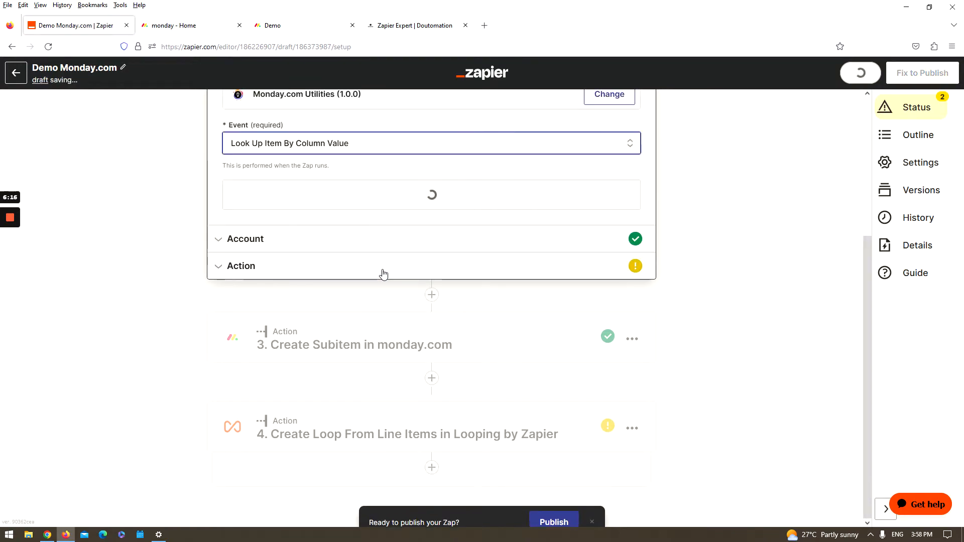
Step: Change the event of step 3, the monday.com Create Subitem action, to Get Item by Column Value
click(366, 346)
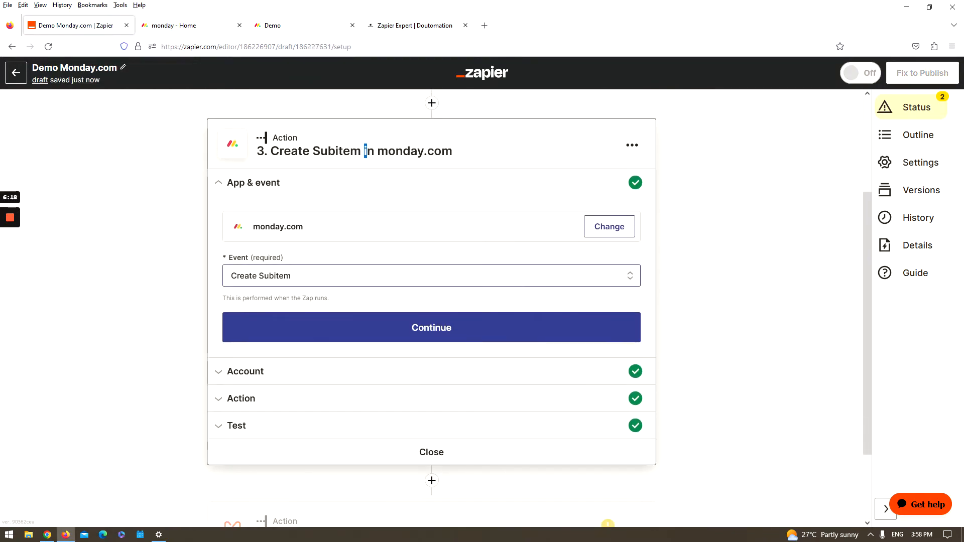
click(419, 282)
scroll(352, 323, down, 6)
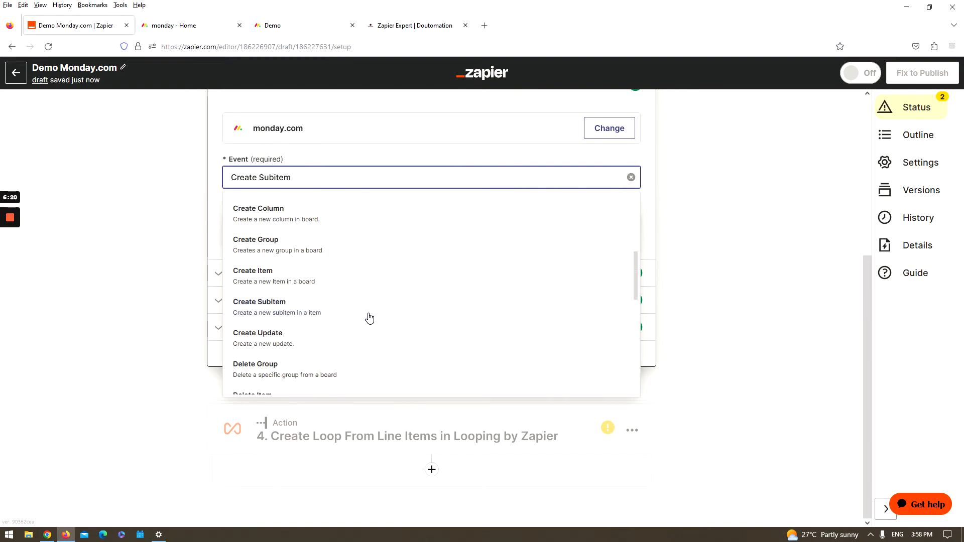
scroll(316, 326, up, 5)
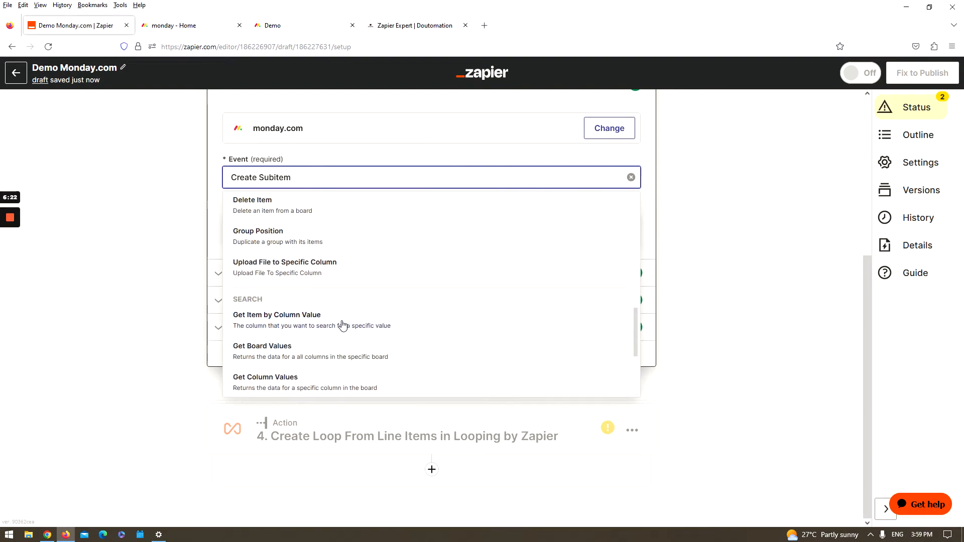
click(338, 319)
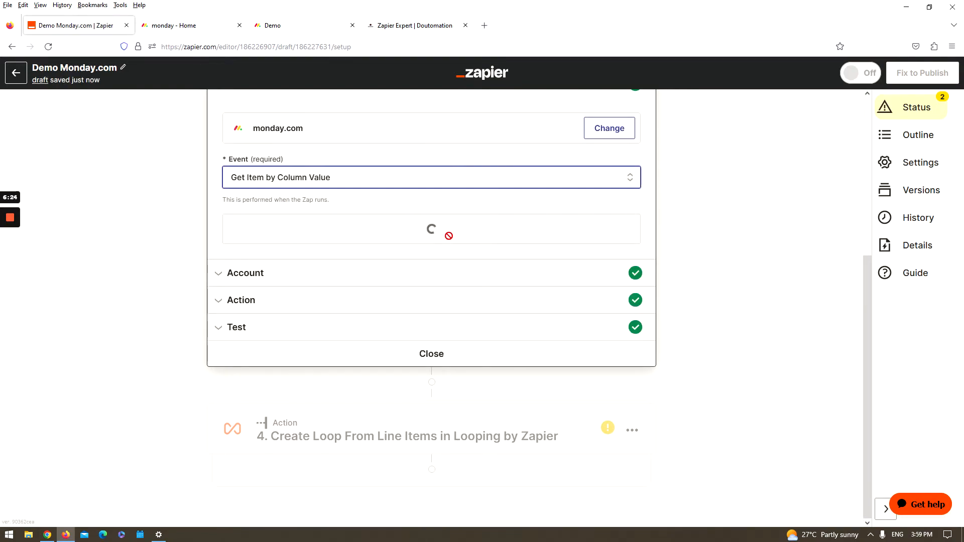
Step: Set the Board ID in step 3's action settings to Demo
click(419, 284)
click(271, 312)
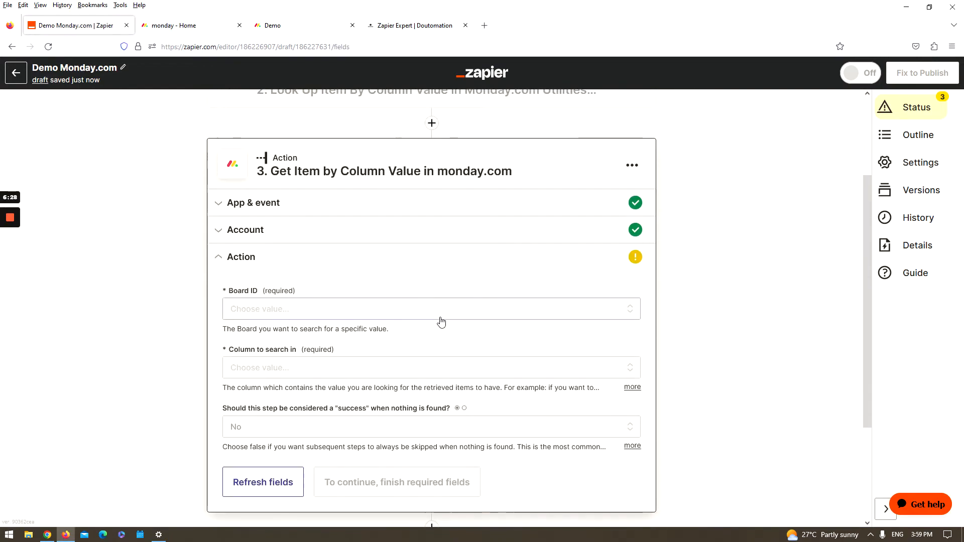
click(424, 303)
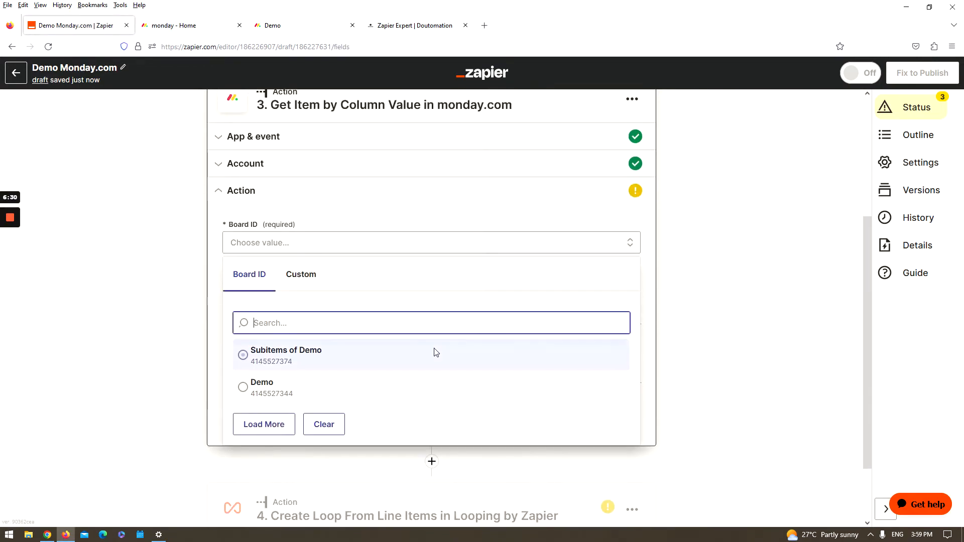
click(269, 391)
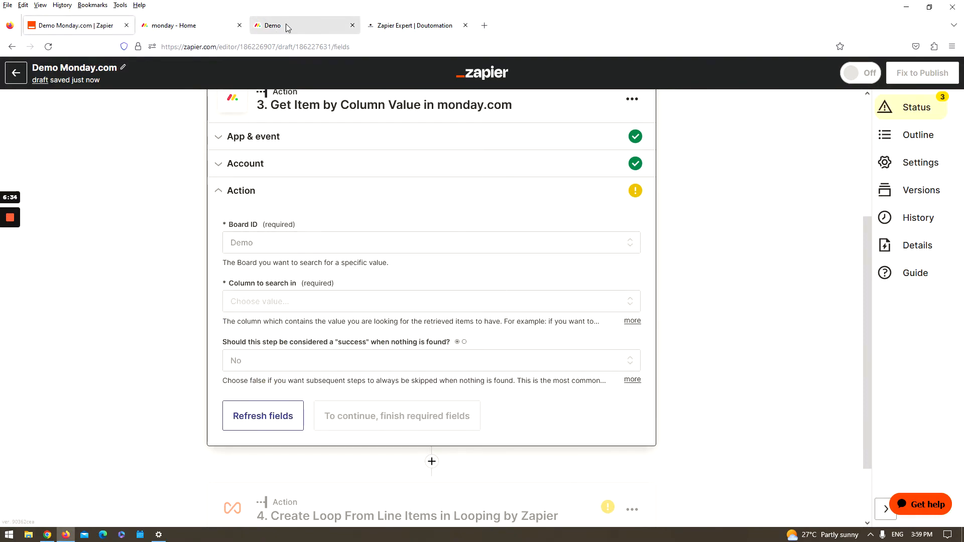
Step: Check the Task Details of the Create new milestone subitem on the Demo board and return to the Zapier editor
click(219, 27)
click(279, 27)
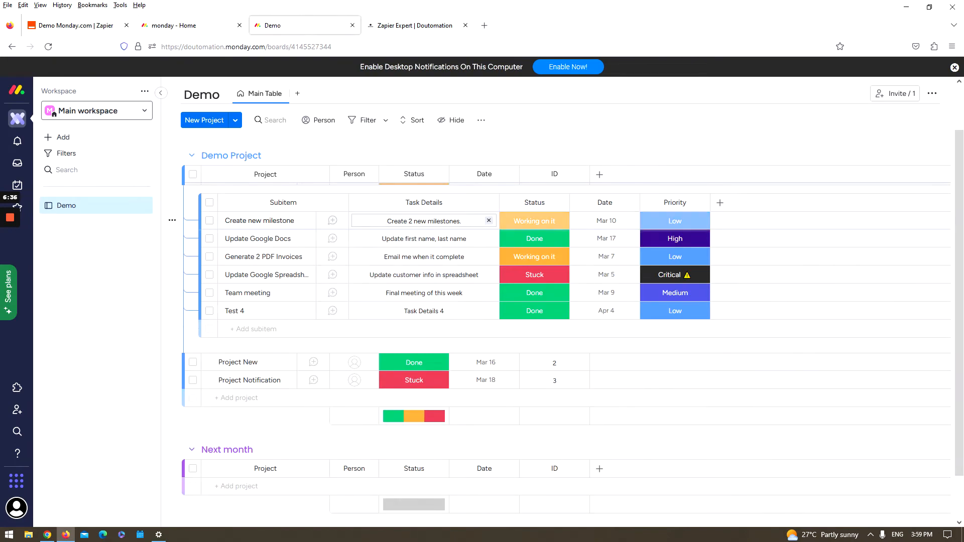
double_click(414, 221)
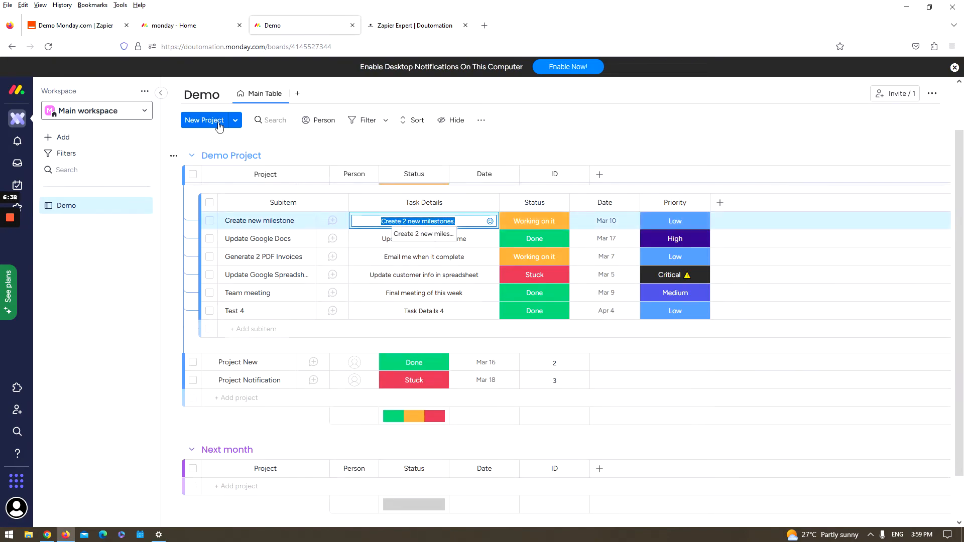
click(80, 25)
Step: Examine the choices offered for step 3's Column to search in and Board ID fields without changing either field
click(334, 303)
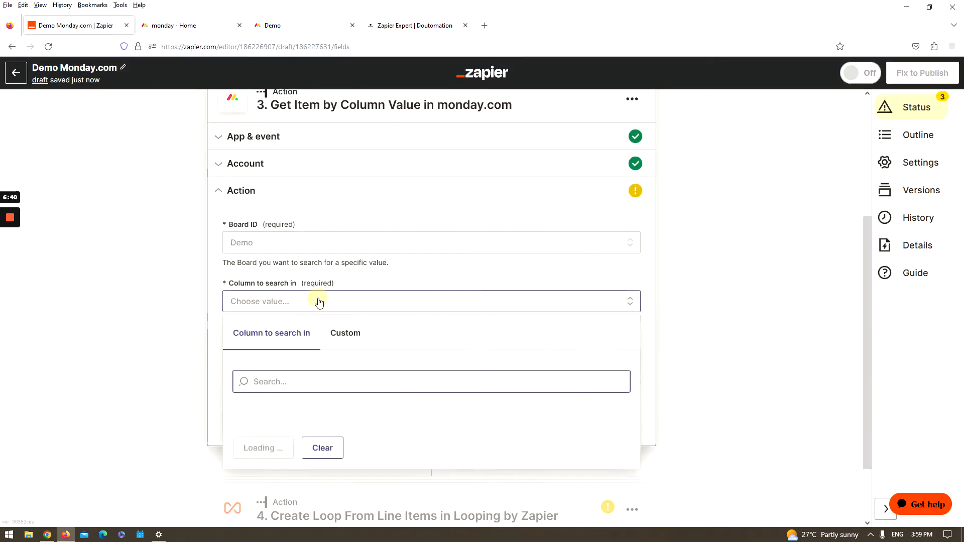
click(348, 337)
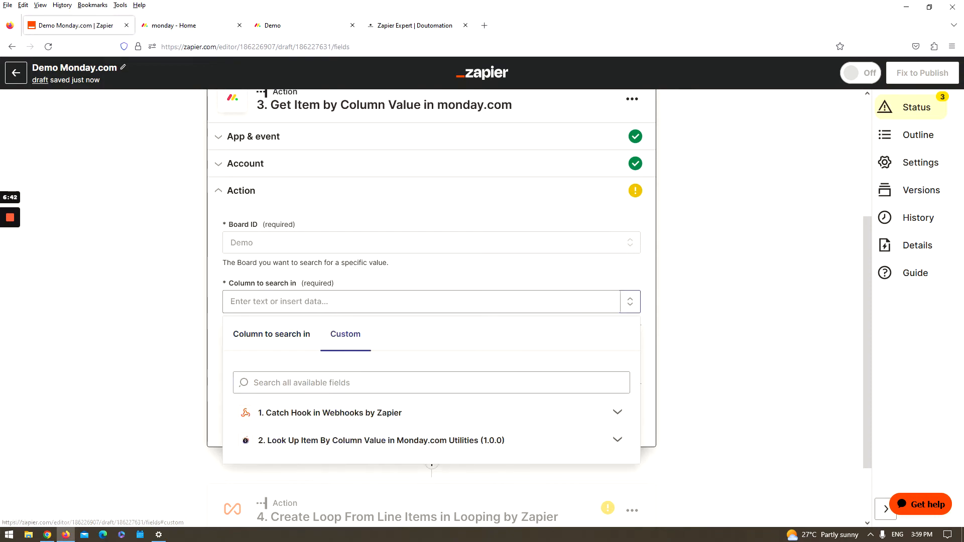
click(294, 340)
scroll(286, 427, down, 2)
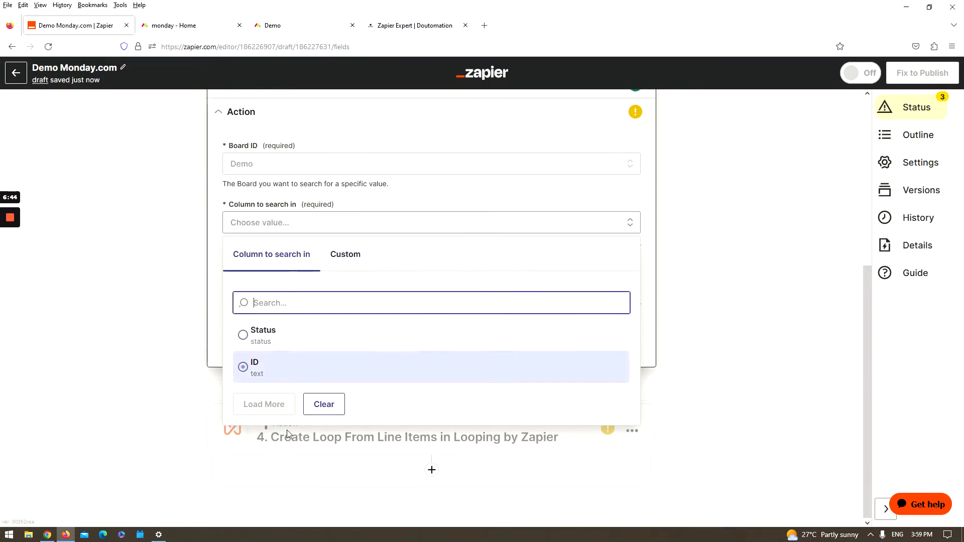
scroll(301, 321, up, 4)
click(280, 361)
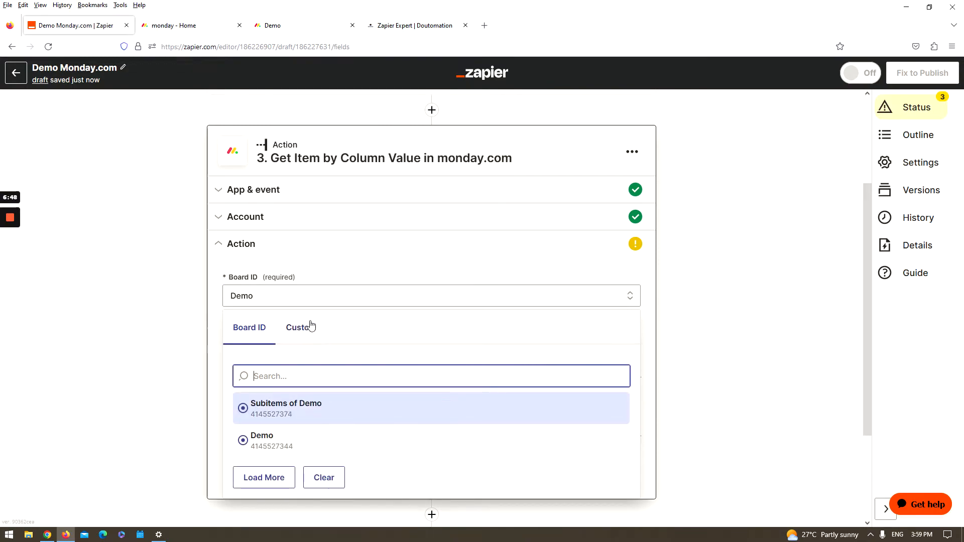
click(140, 273)
Step: Collapse the Project Demo subitems on the monday.com Demo board and check the project's ID column value
click(281, 25)
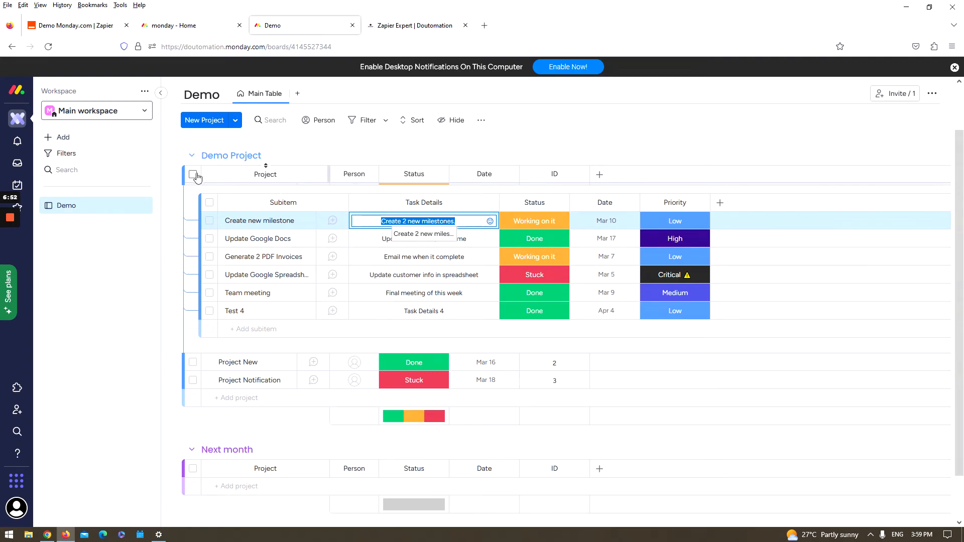
click(170, 232)
scroll(198, 188, up, 2)
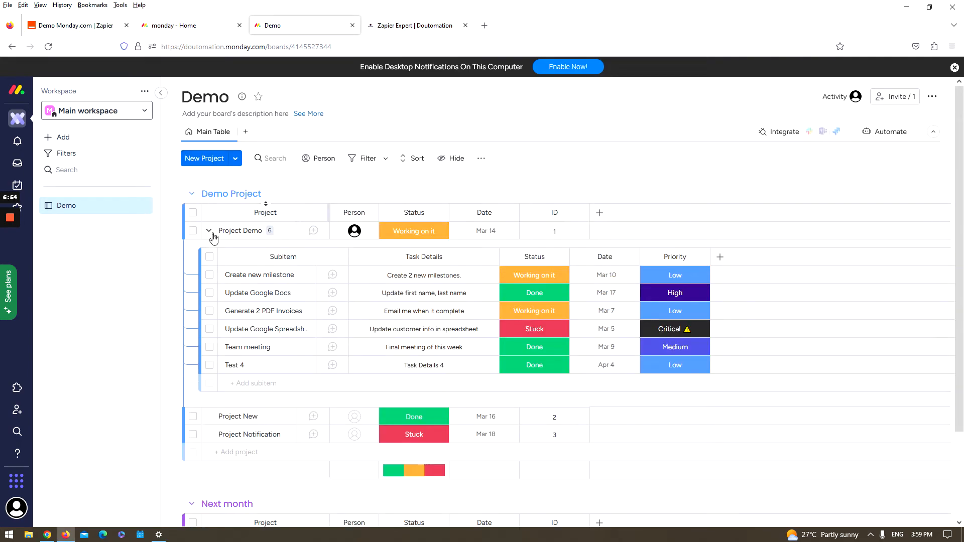
click(209, 231)
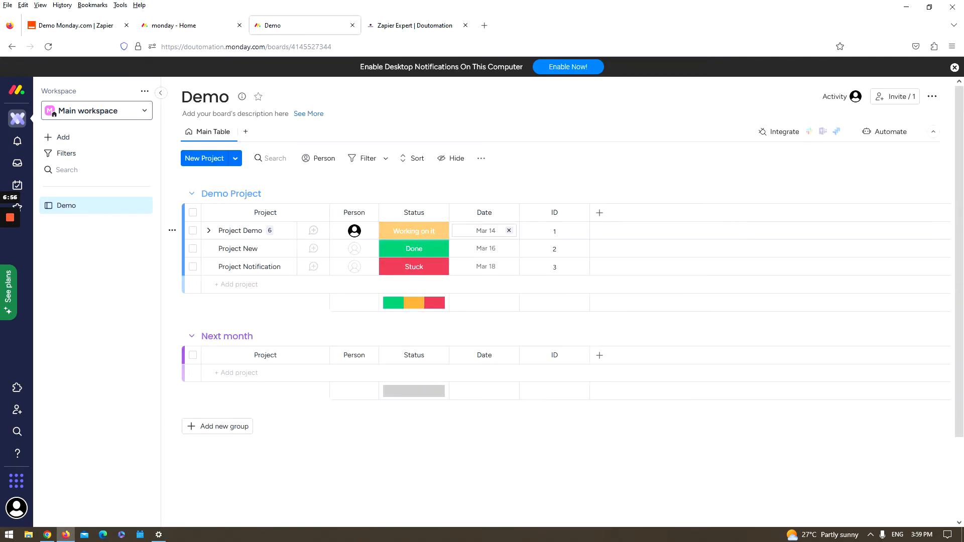
click(560, 231)
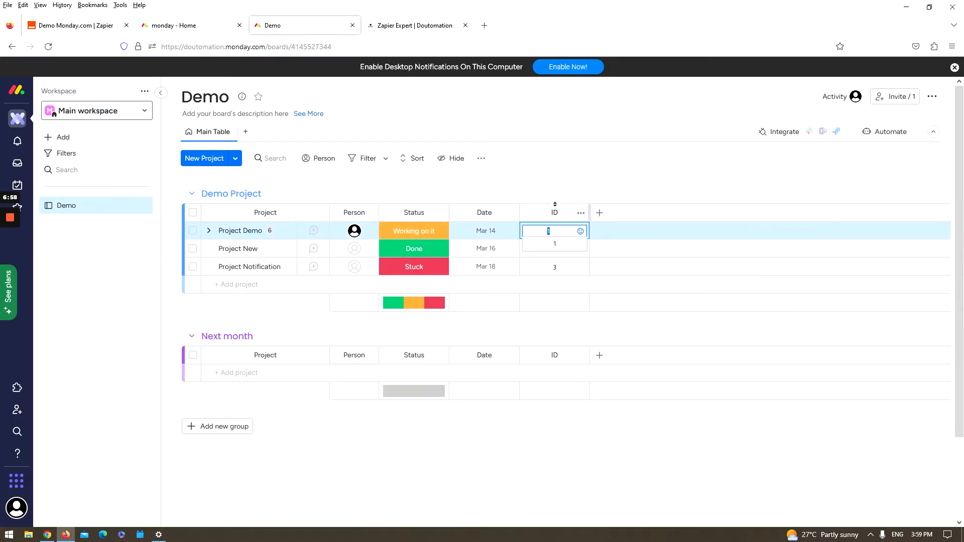
click(548, 181)
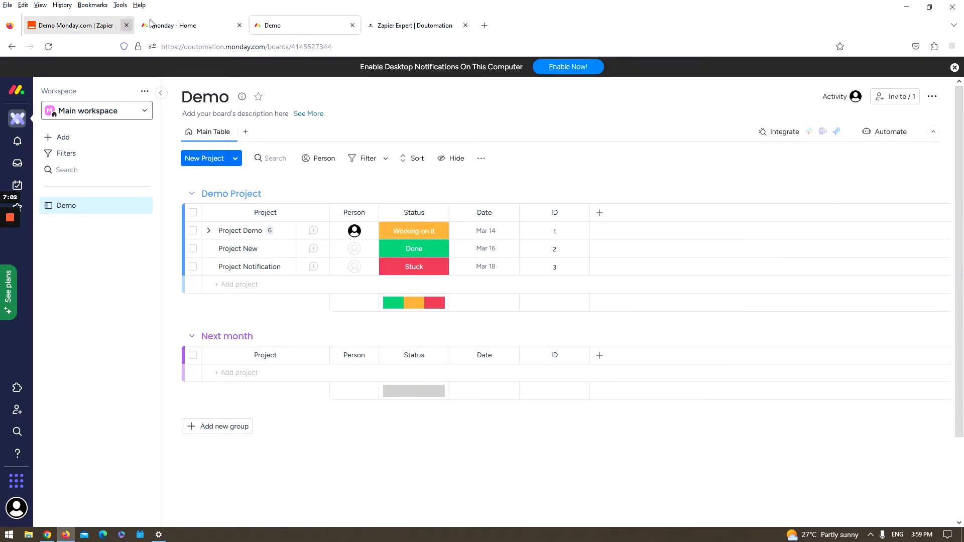
Step: Back in the Zapier editor, set step 3's Column to search in to ID and the ID value to 1
click(95, 26)
click(244, 355)
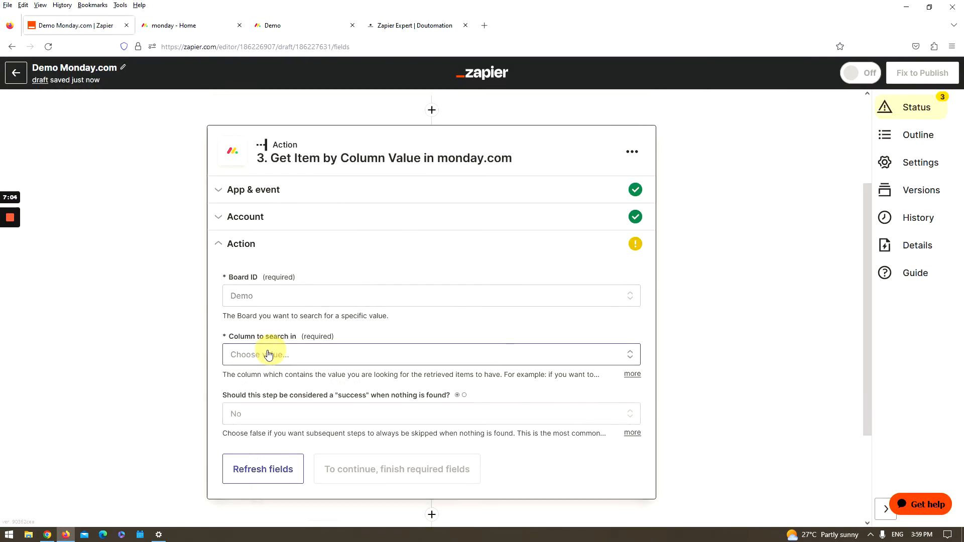
click(244, 498)
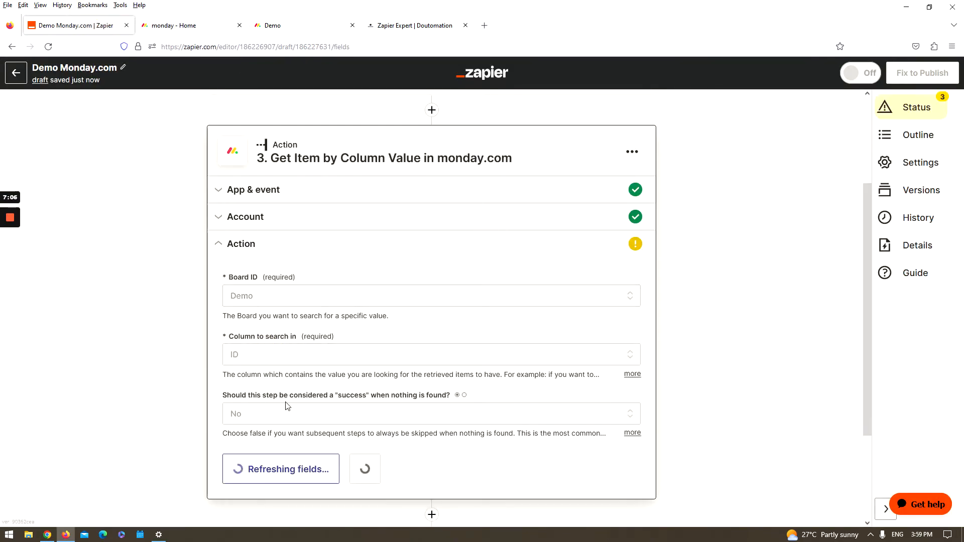
scroll(301, 387, down, 2)
click(301, 347)
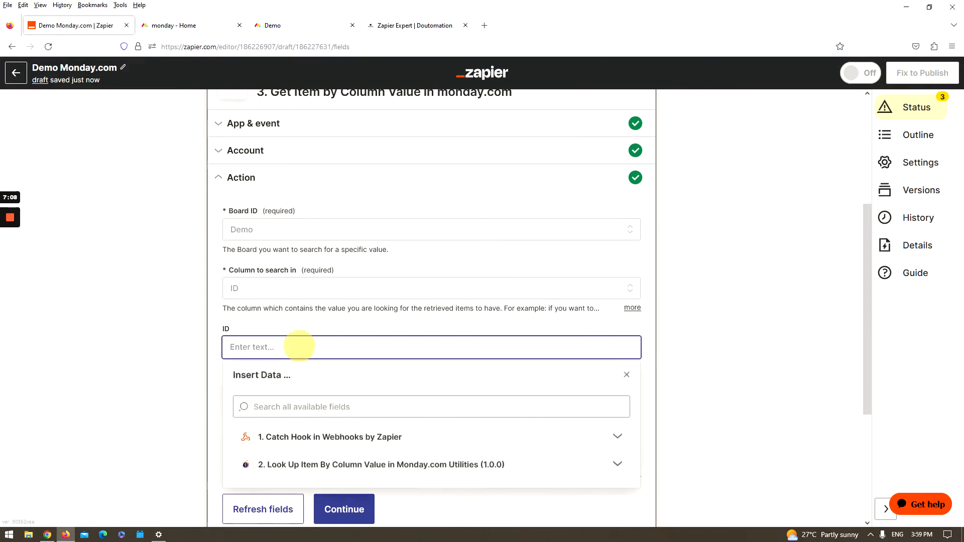
text(1)
click(157, 330)
Step: Examine the Columns to receive options of step 3 and leave the field empty
scroll(243, 336, down, 2)
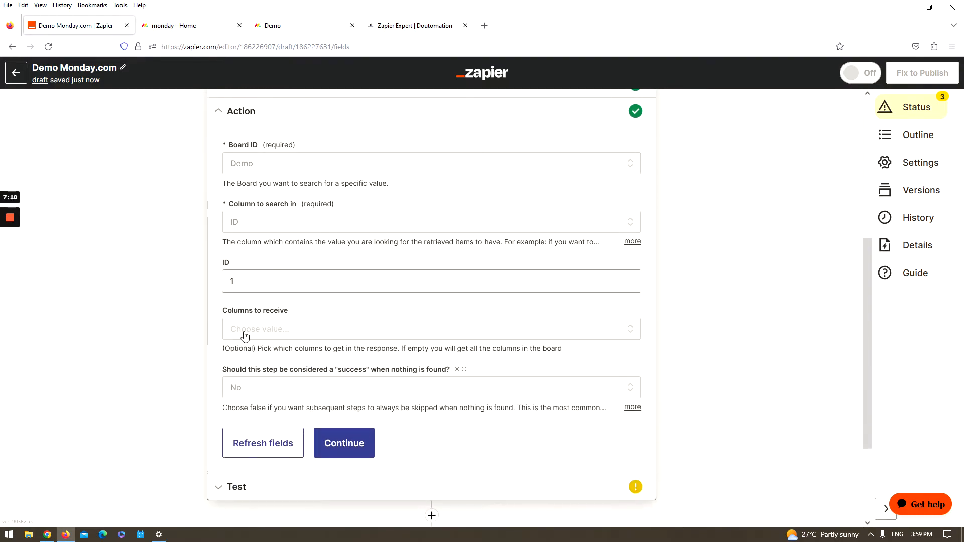
click(267, 334)
click(158, 330)
scroll(289, 248, down, 2)
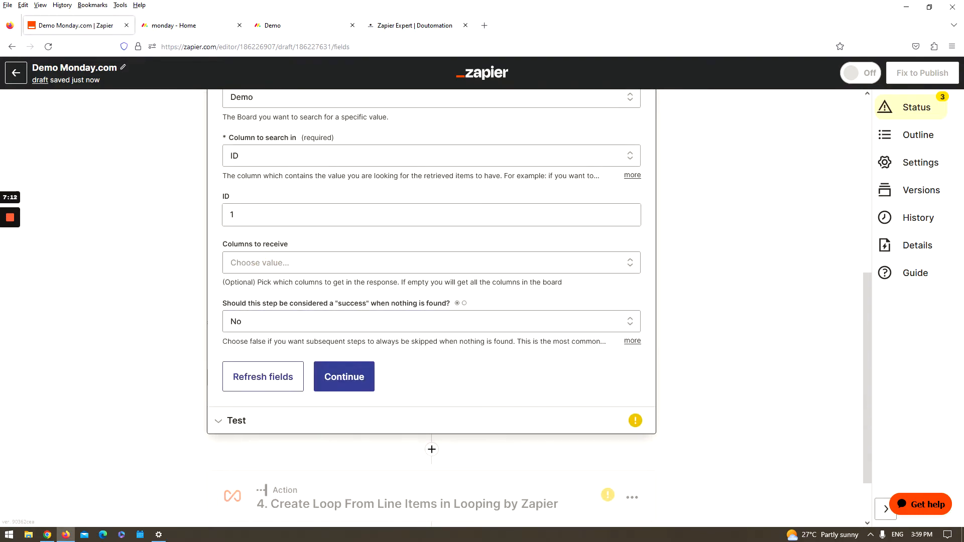
click(329, 263)
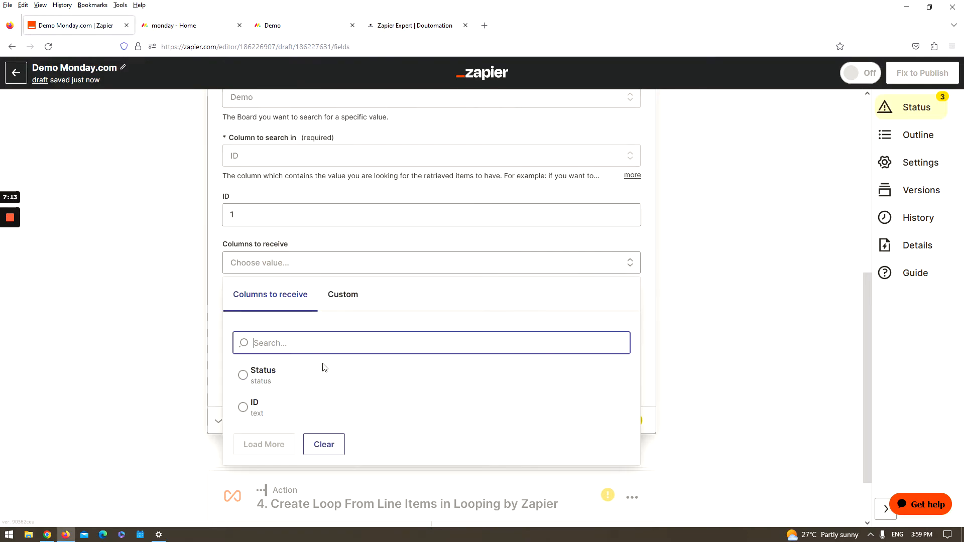
click(266, 408)
click(284, 376)
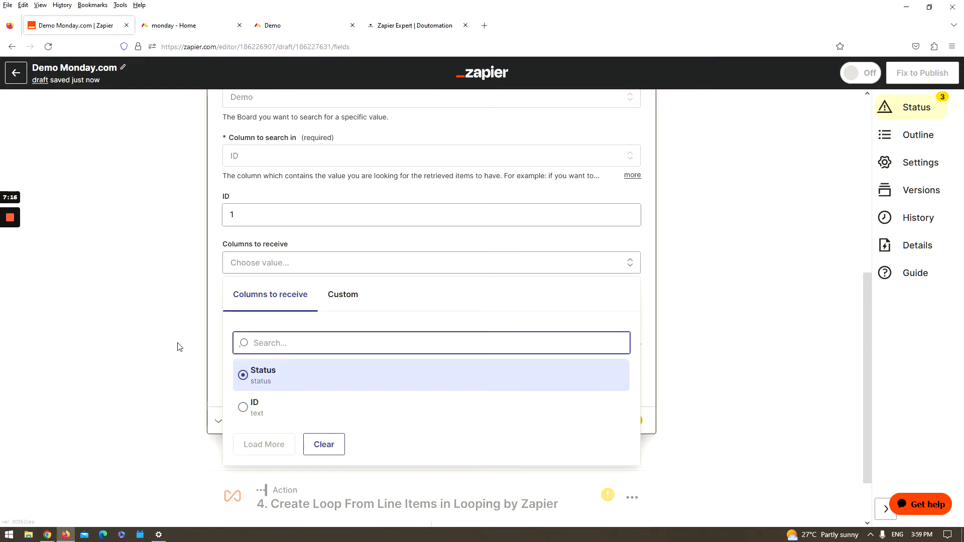
click(141, 326)
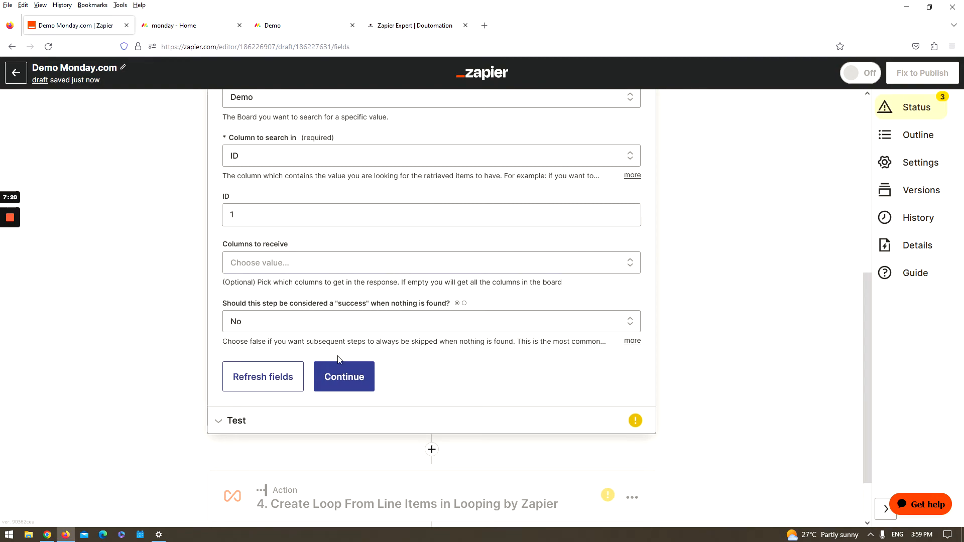
Step: Proceed to step 3's test, checking the Demo board in monday.com before running the Get Item by Column Value test
click(343, 376)
click(201, 26)
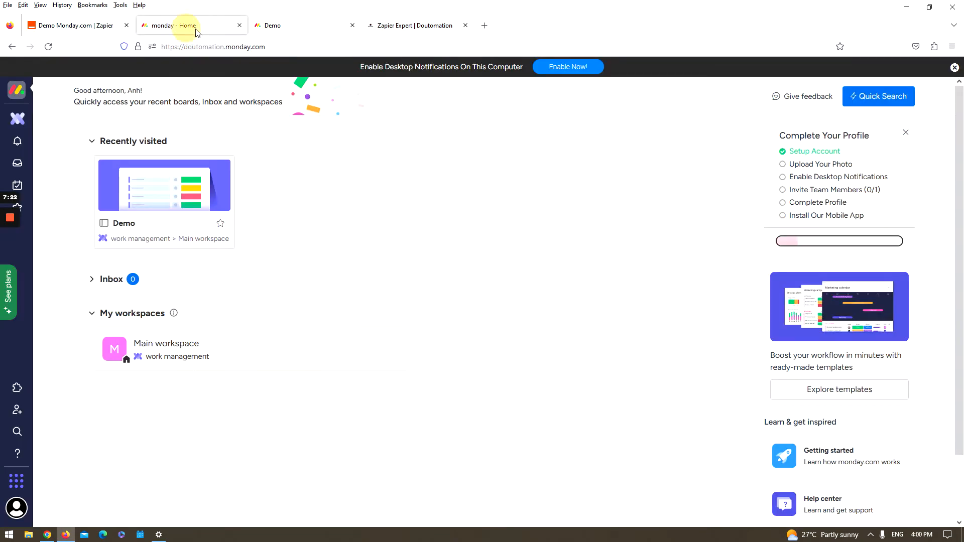
click(273, 26)
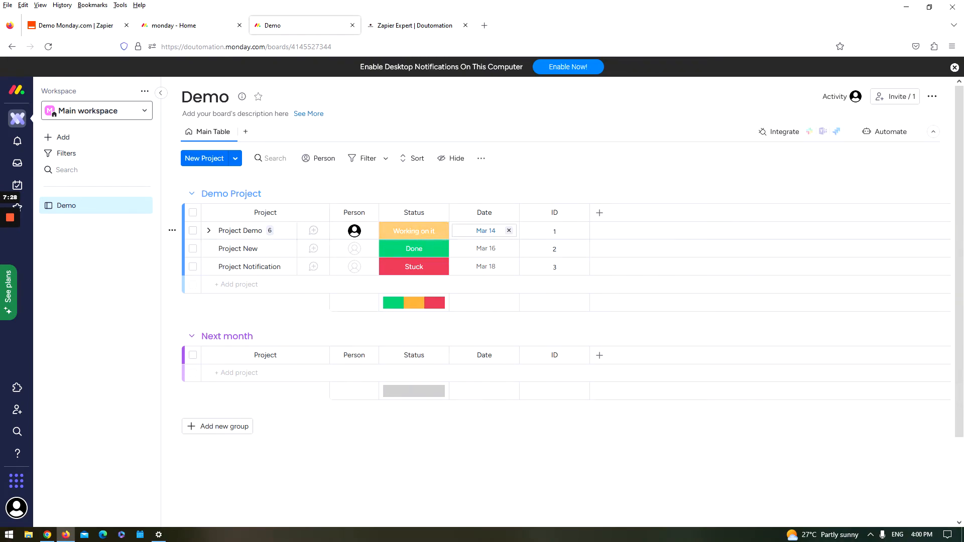
click(70, 25)
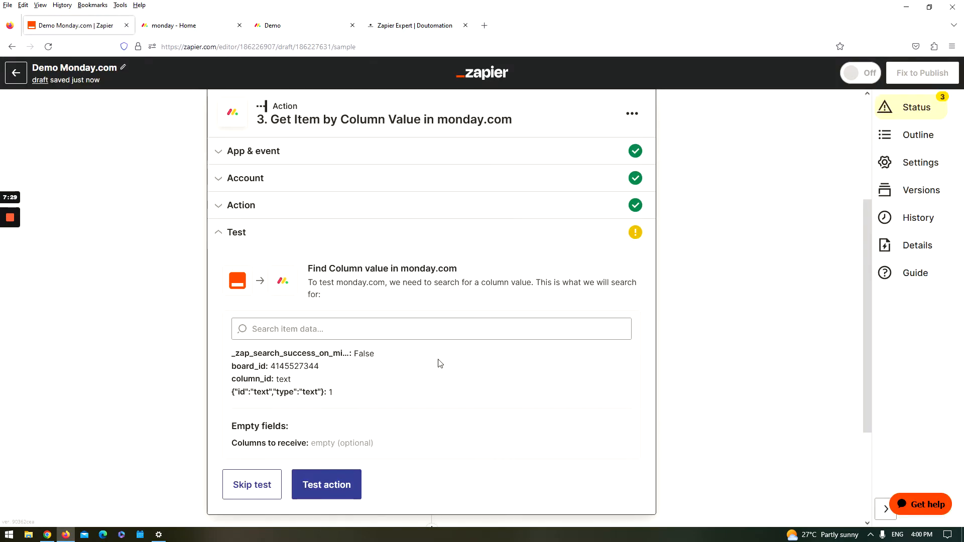
click(326, 490)
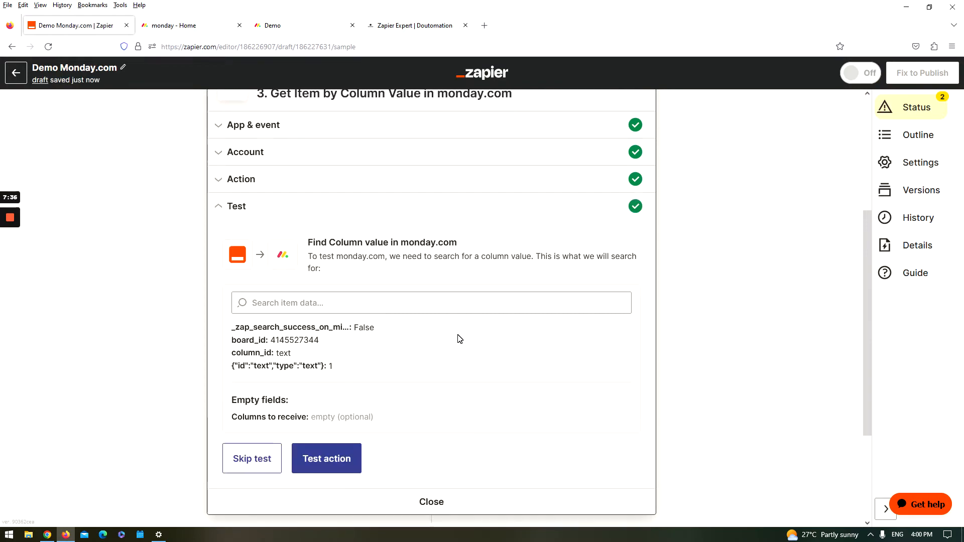
Step: Review the item data and column values returned by step 3's test, and open step 4, Create Loop From Line Items
scroll(751, 385, down, 3)
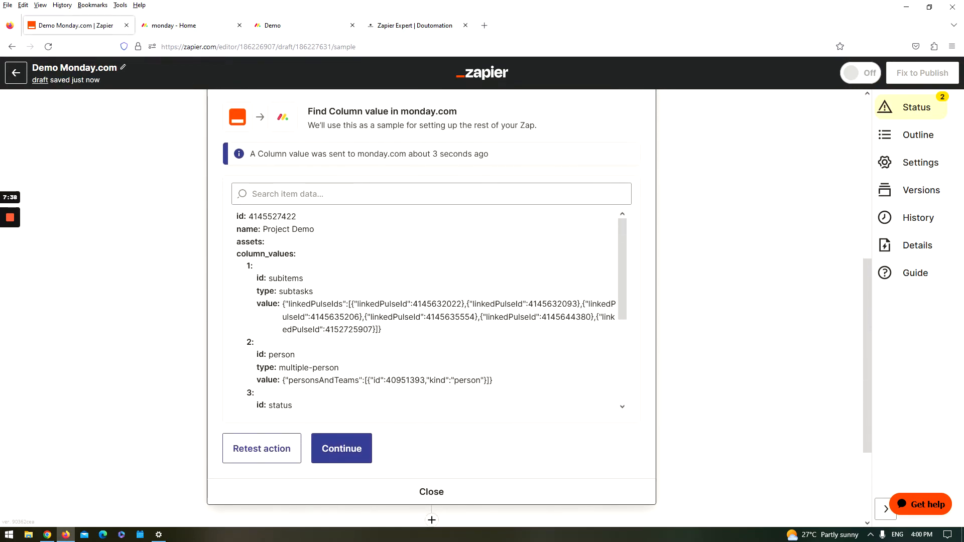
scroll(394, 305, down, 3)
scroll(355, 323, down, 1)
scroll(355, 323, up, 5)
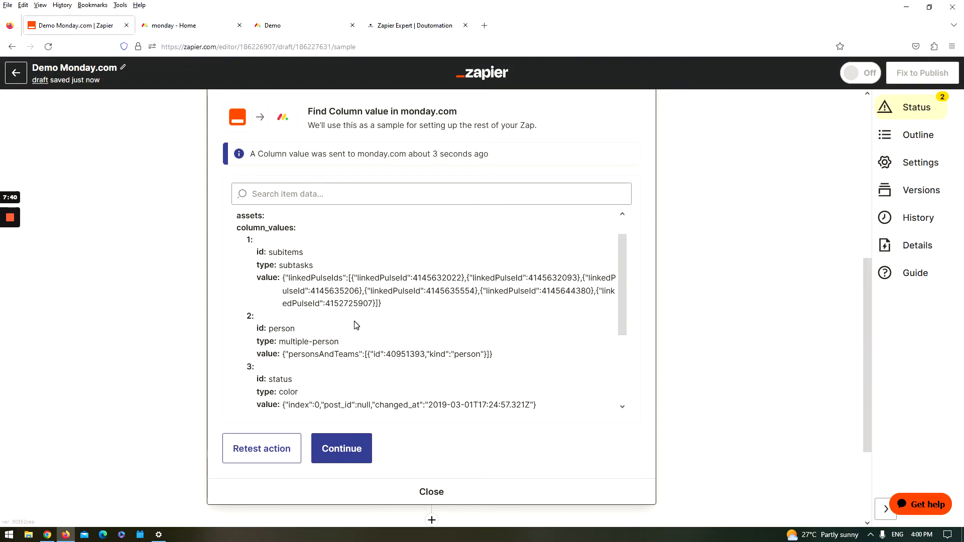
scroll(358, 321, down, 4)
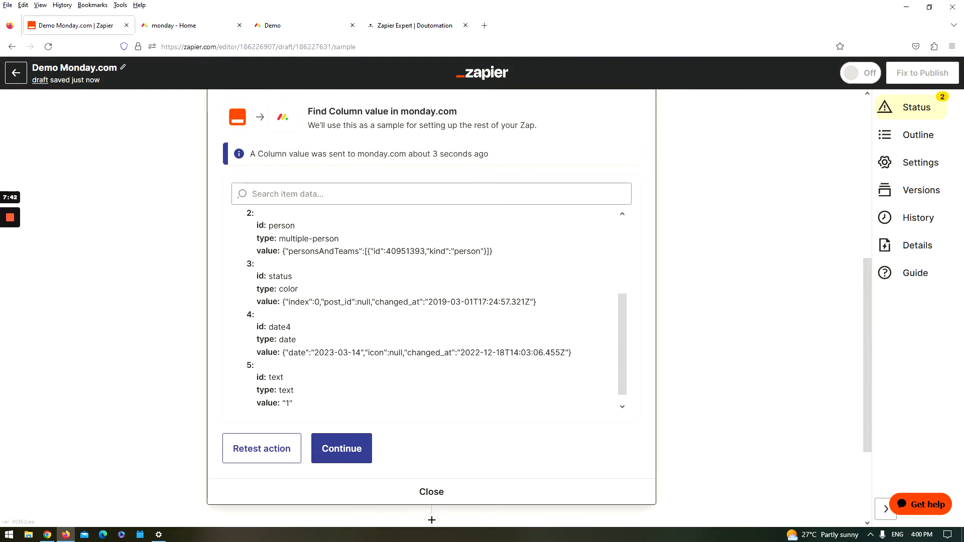
scroll(721, 403, down, 3)
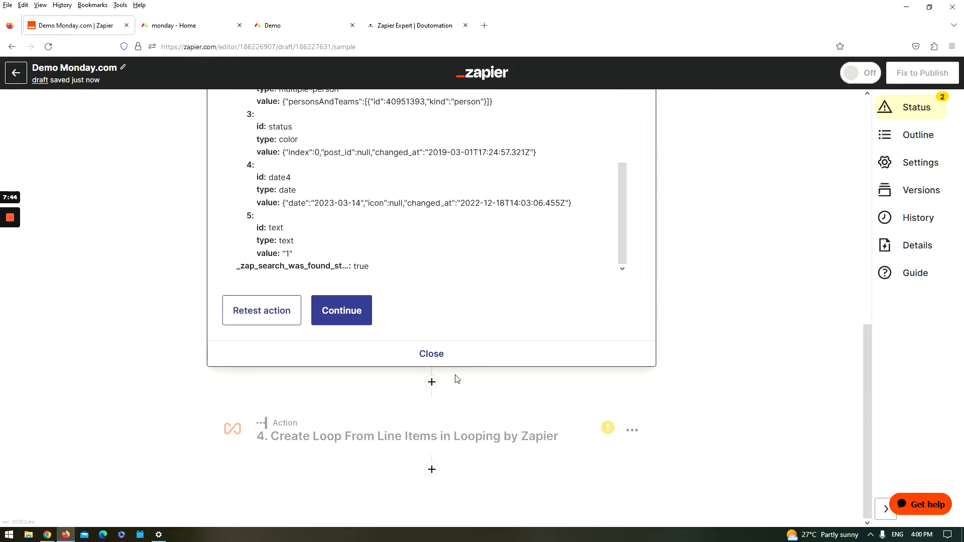
click(402, 424)
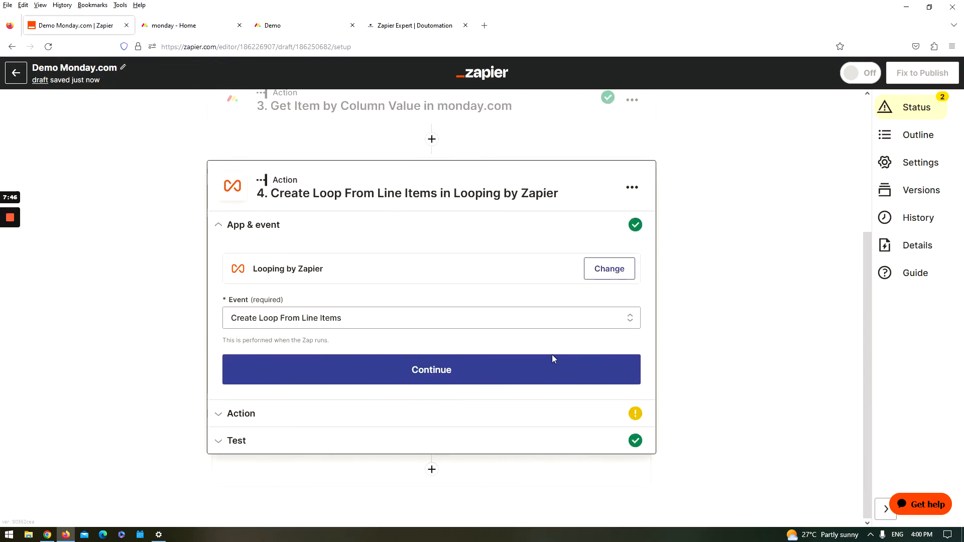
Step: In step 4's action settings, clear the value mapped to itemName
click(290, 413)
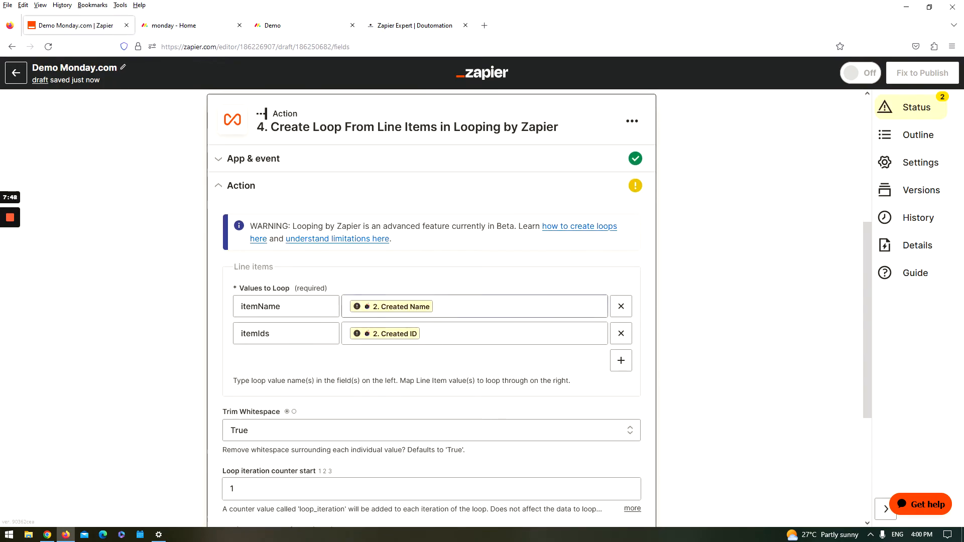
click(468, 307)
key(BackSpace)
Step: Examine all fields of step 3, Get Item by Column Value, available for itemName, and leave the value empty
click(437, 458)
scroll(502, 431, down, 4)
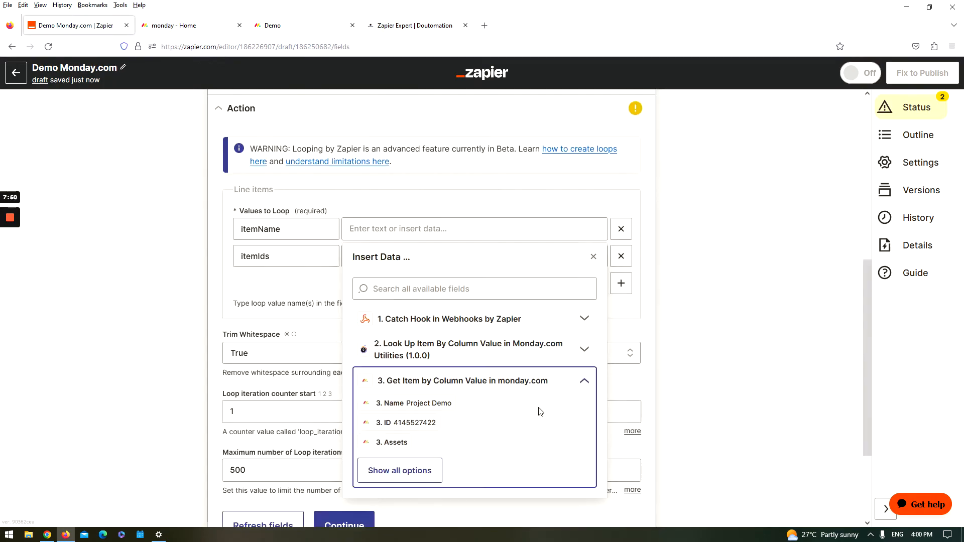
click(402, 345)
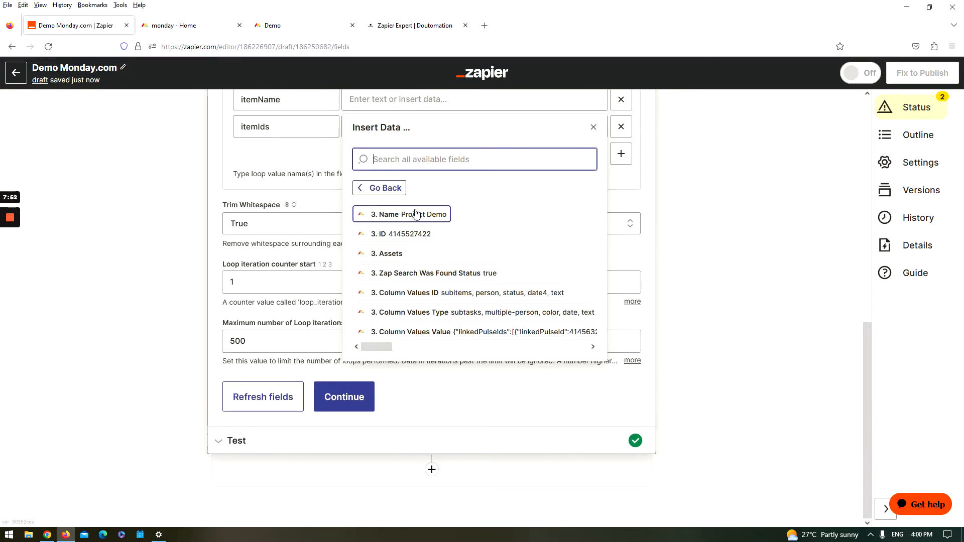
scroll(413, 314, right, 3)
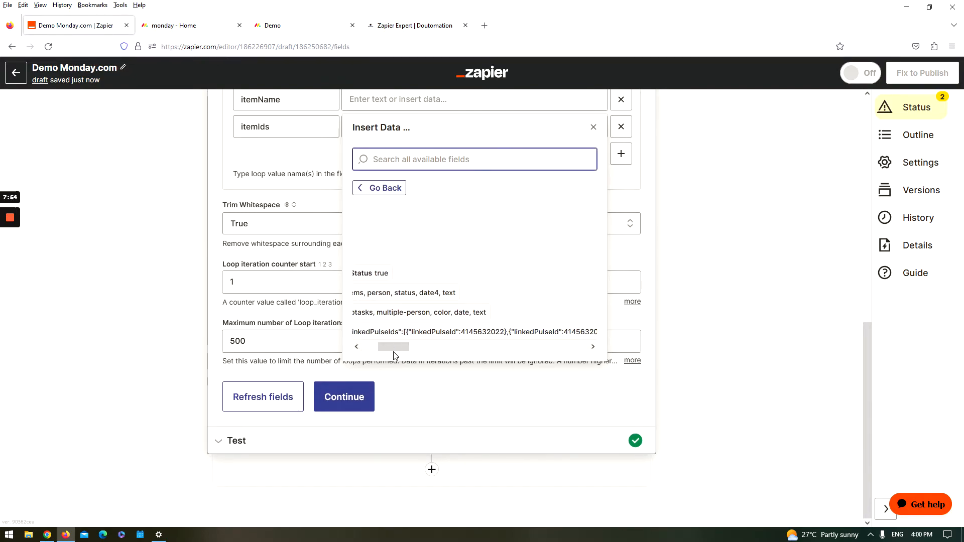
drag(402, 345, 380, 350)
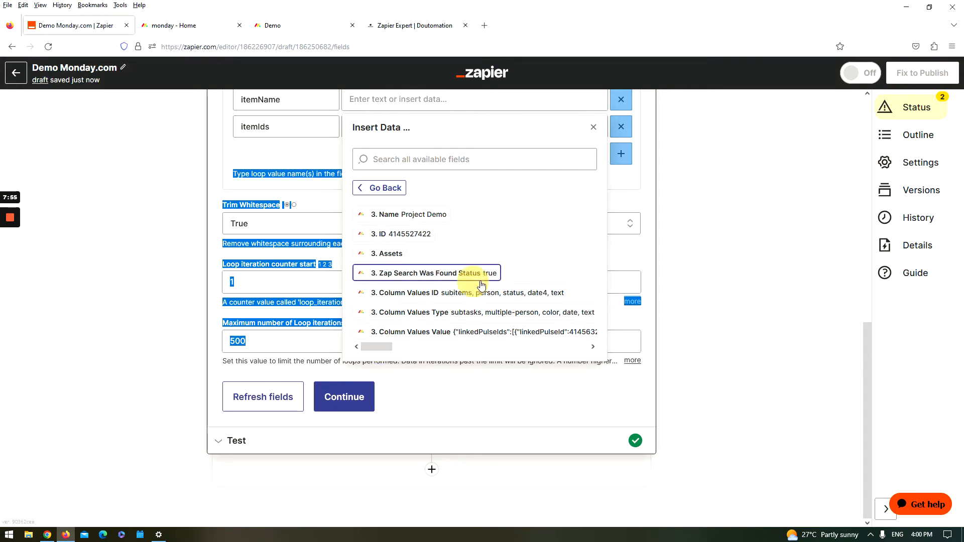
scroll(447, 314, right, 5)
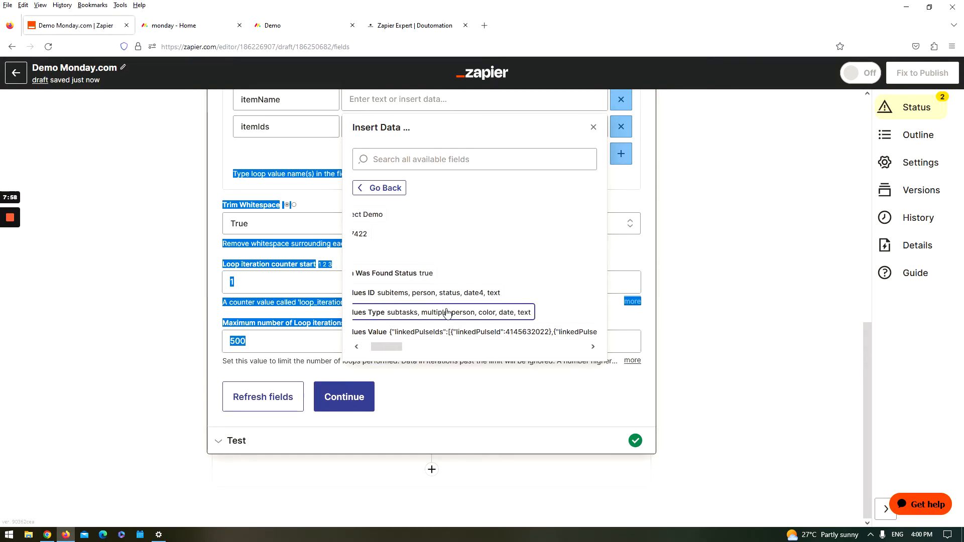
mouse_move(397, 346)
mouse_down()
mouse_move(560, 350)
mouse_move(398, 346)
mouse_up()
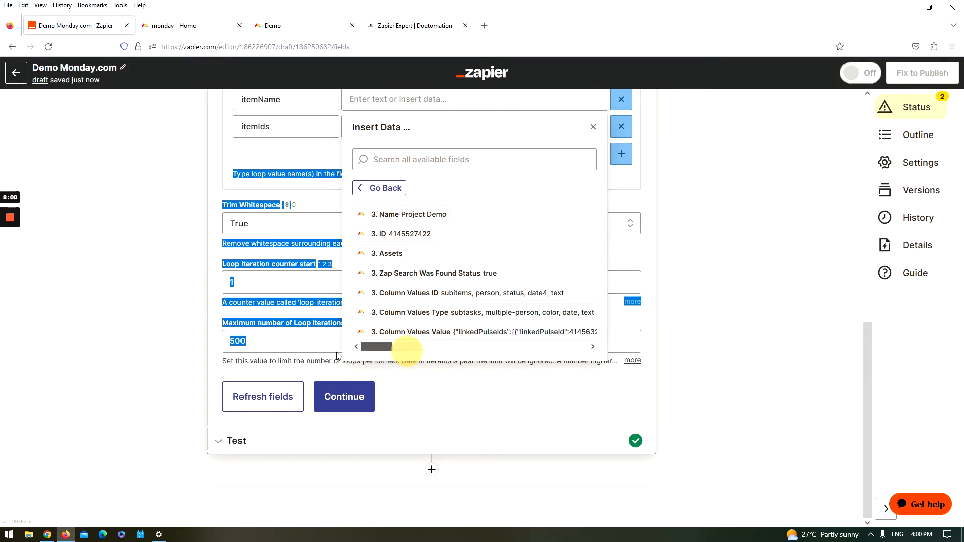
click(693, 276)
Step: Open step 2, Look Up Item By Column Value, and set its Board to Demo
scroll(684, 279, up, 8)
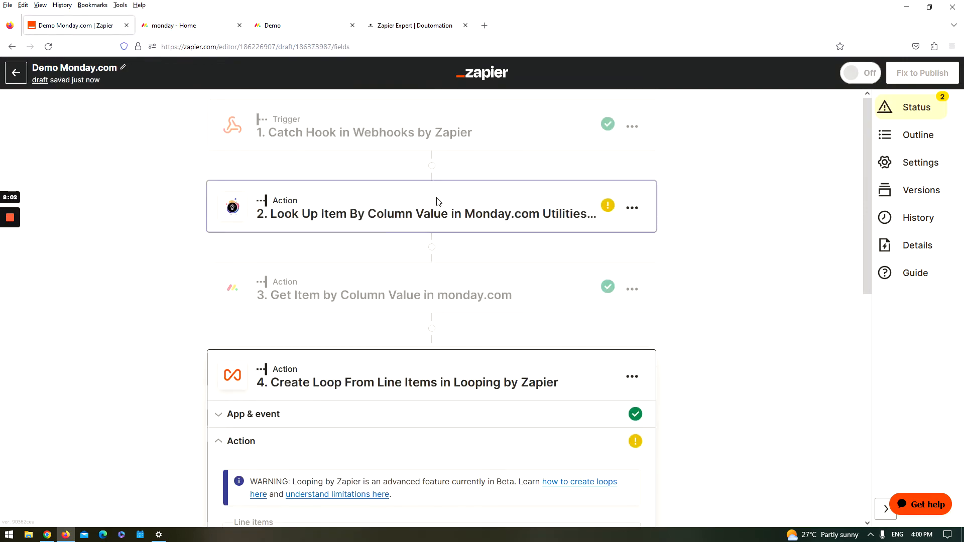
click(436, 202)
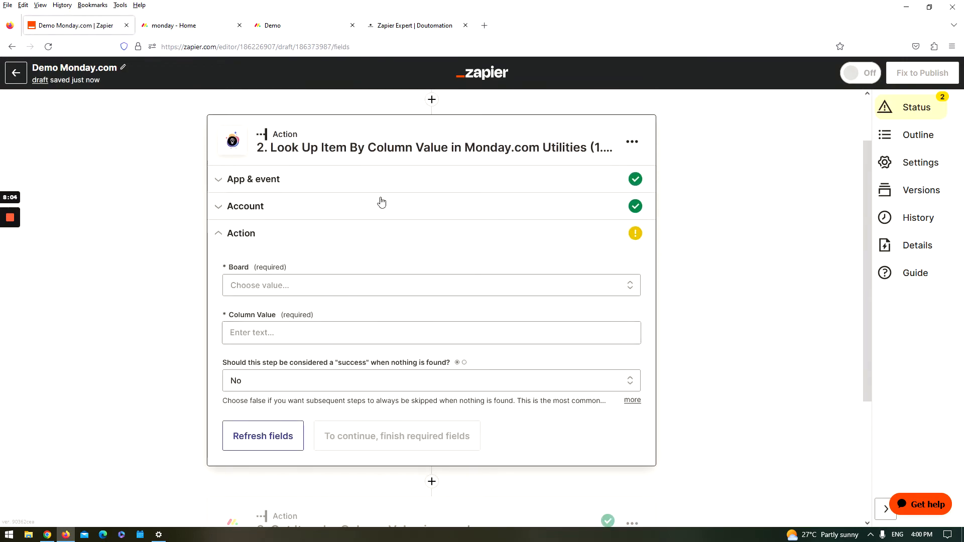
click(319, 286)
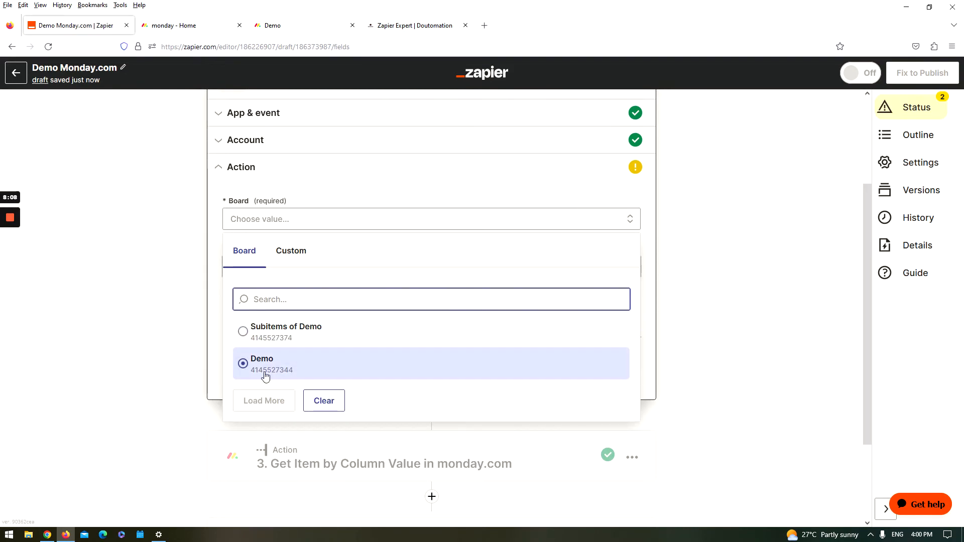
click(309, 370)
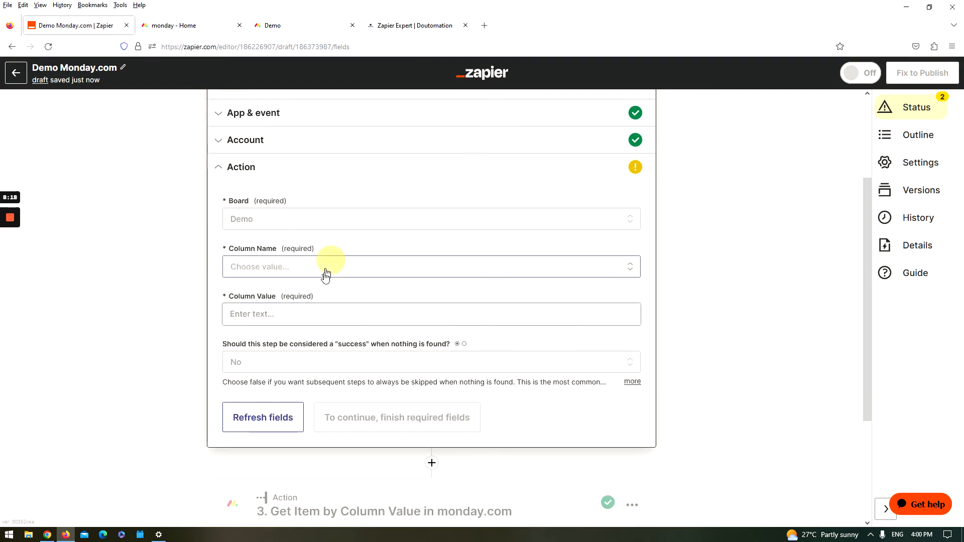
Step: Set step 2's Column Name to ID and its Column Value to 1
click(325, 267)
scroll(450, 348, down, 3)
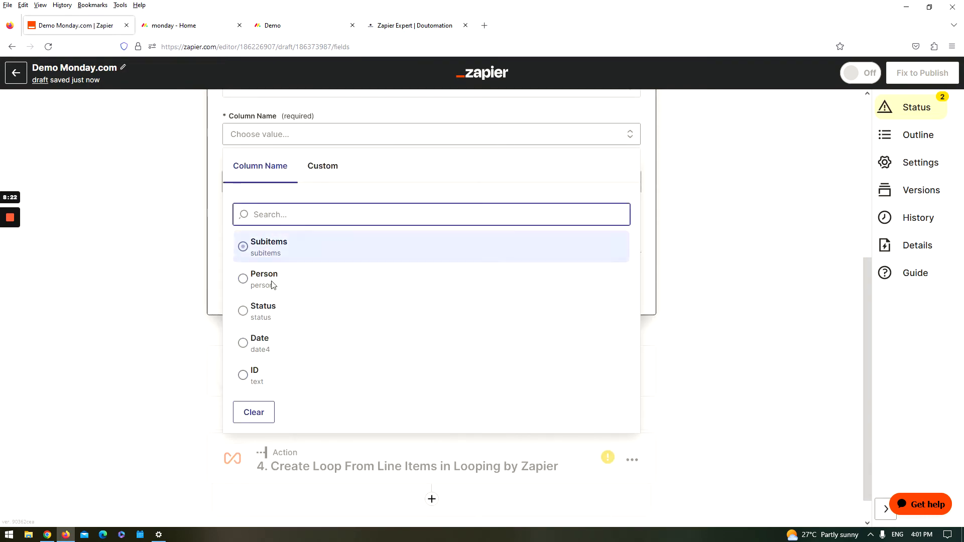
click(264, 377)
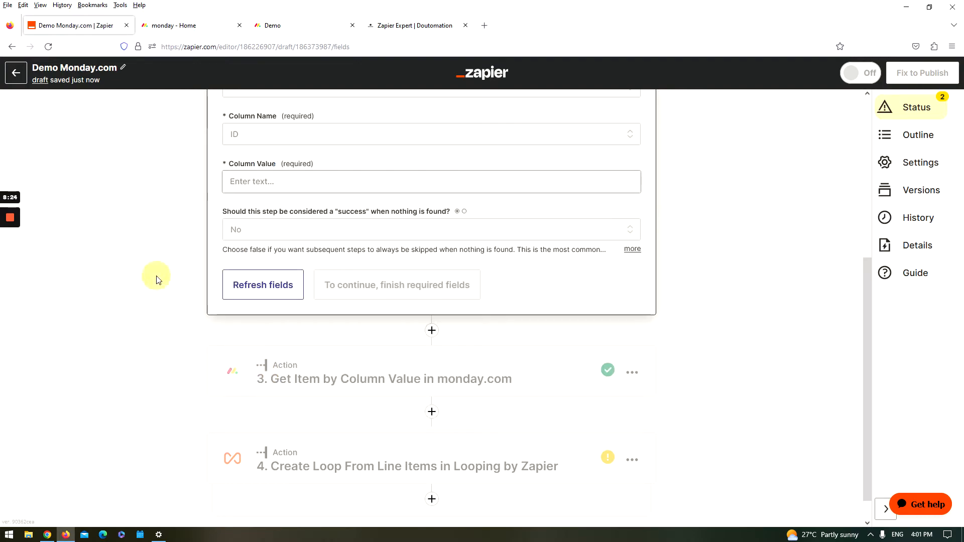
click(260, 182)
text(1)
click(134, 247)
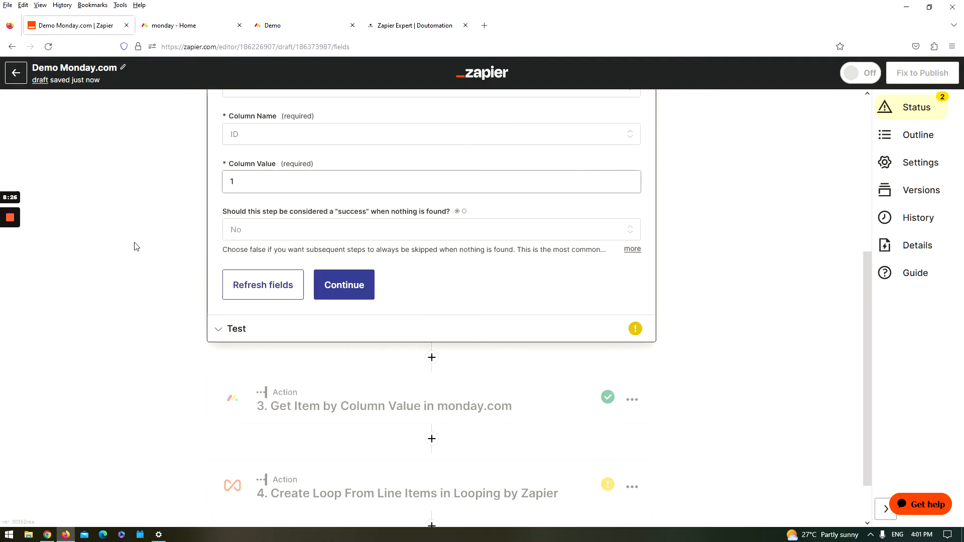
Step: Proceed to step 2's test, run it, and review the returned item data
click(344, 290)
click(326, 347)
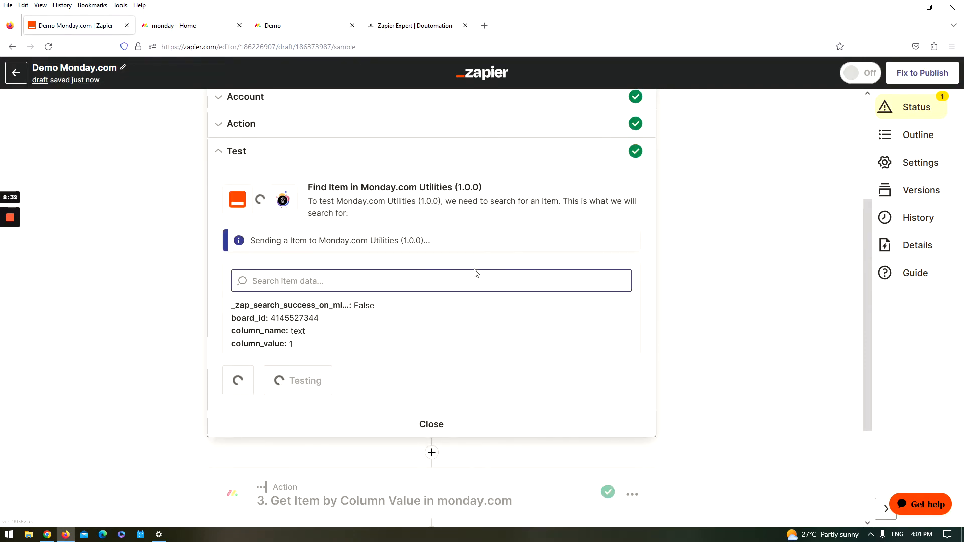
scroll(475, 273, down, 1)
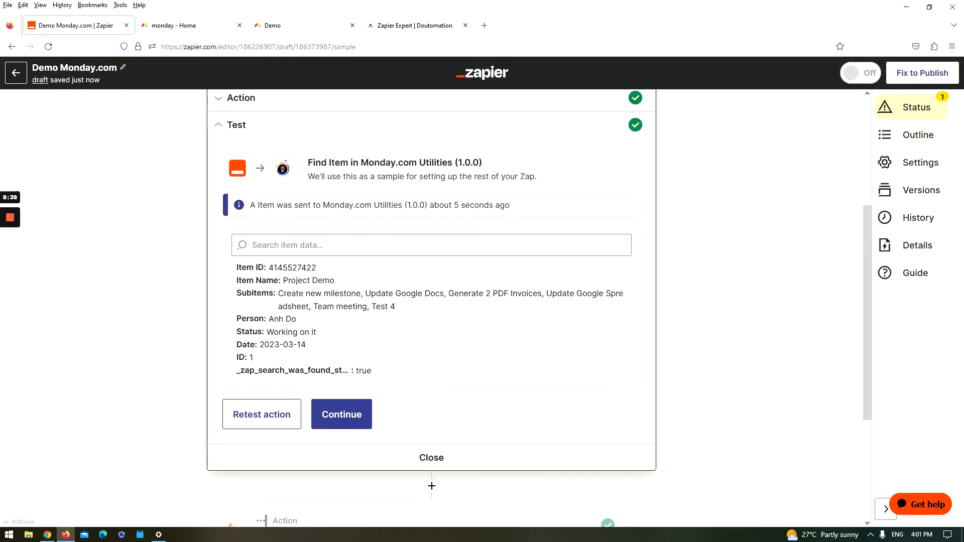
scroll(274, 293, down, 1)
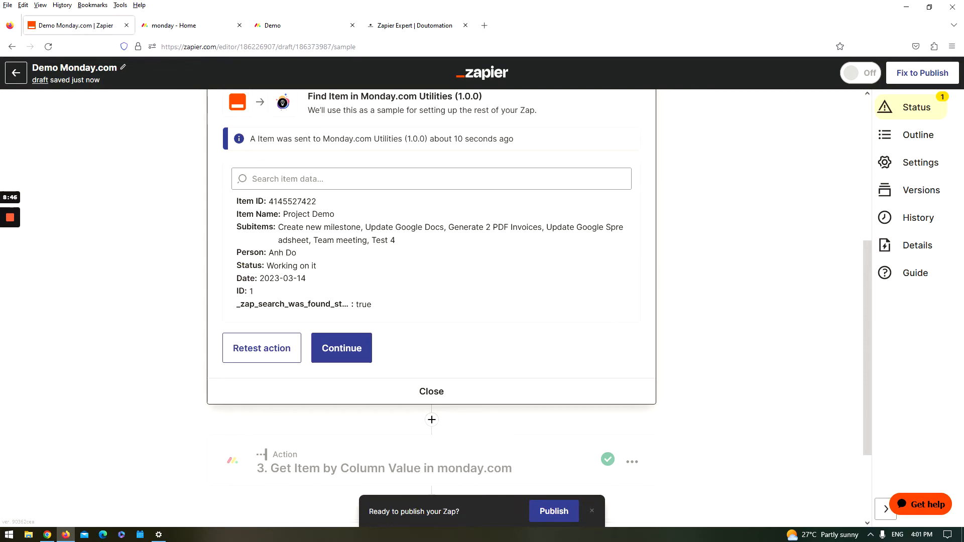
Step: Reopen step 4's action settings and examine the fields of step 2, Look Up Item By Column Value, available for itemName
scroll(620, 316, down, 3)
click(402, 431)
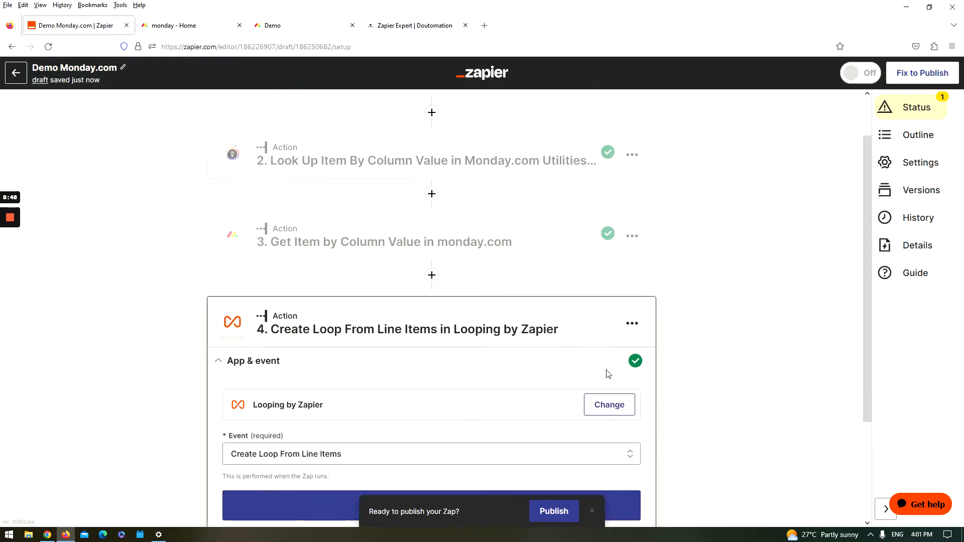
click(345, 417)
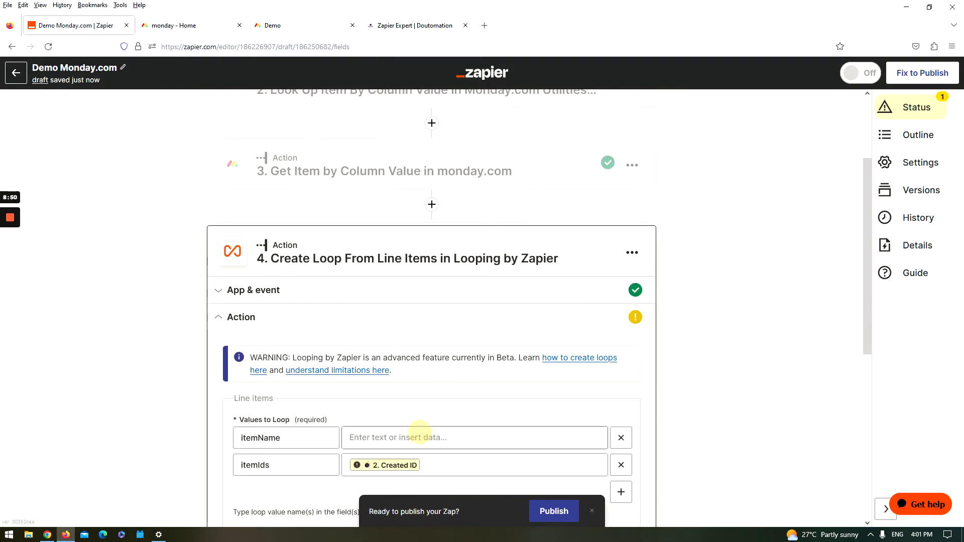
click(422, 436)
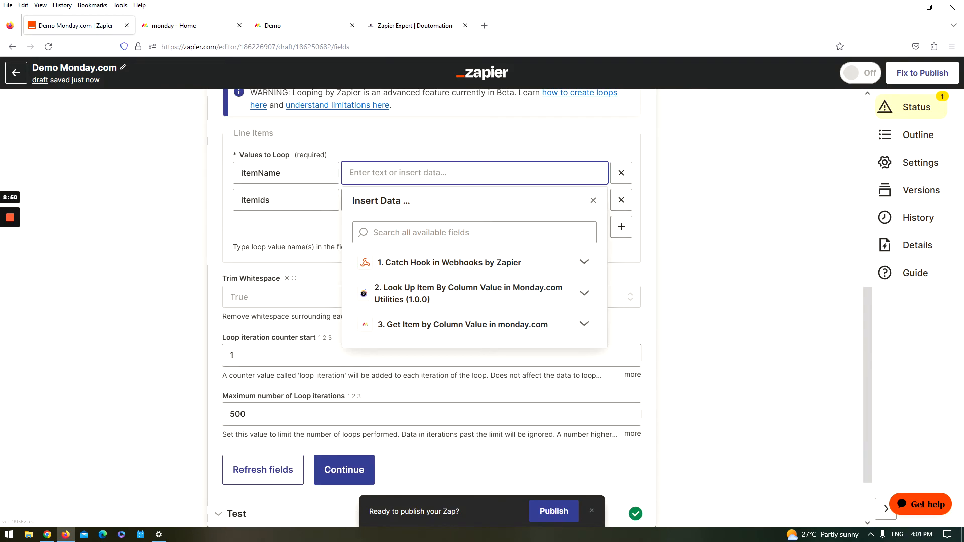
click(449, 325)
click(447, 327)
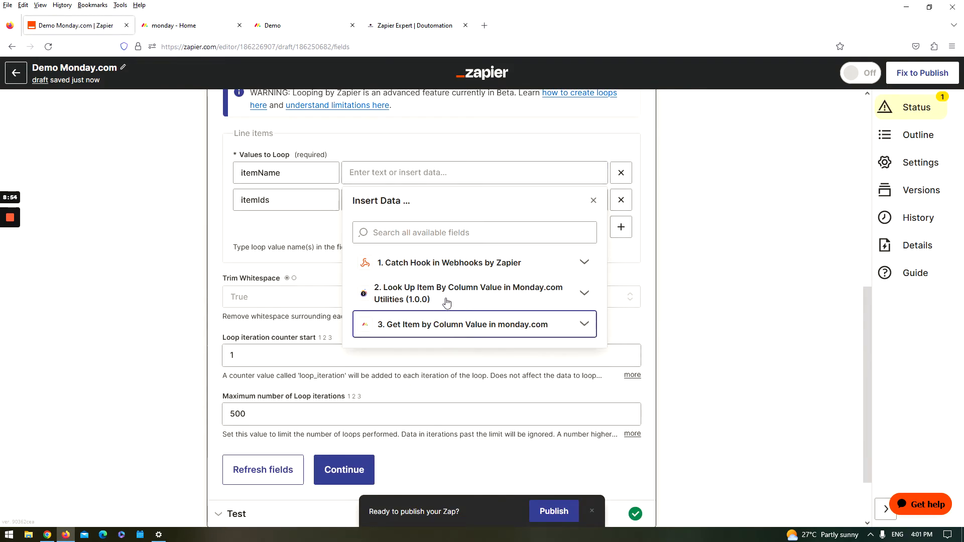
click(442, 293)
click(410, 381)
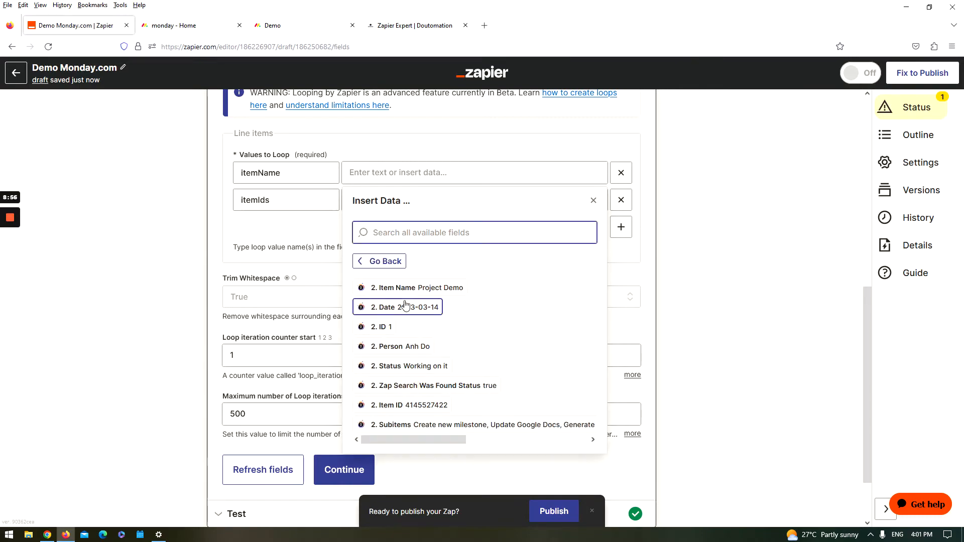
scroll(394, 347, down, 3)
mouse_move(396, 374)
mouse_down()
mouse_move(546, 377)
mouse_move(392, 374)
mouse_up()
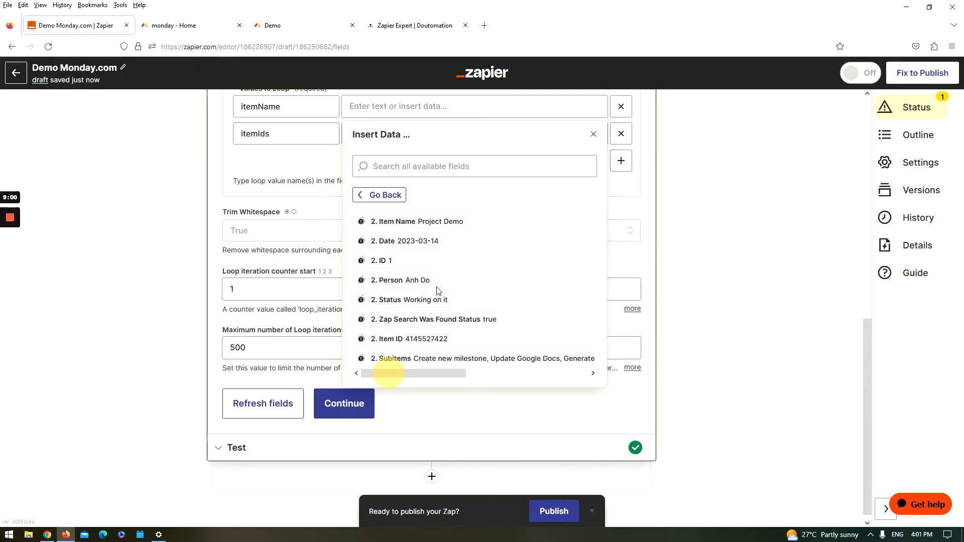
scroll(699, 309, up, 8)
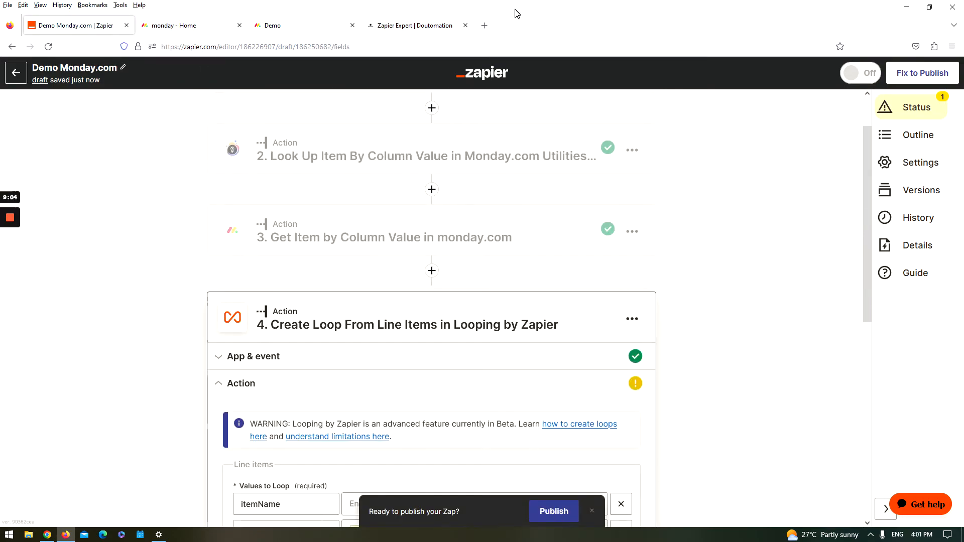
scroll(581, 277, down, 8)
scroll(411, 259, up, 5)
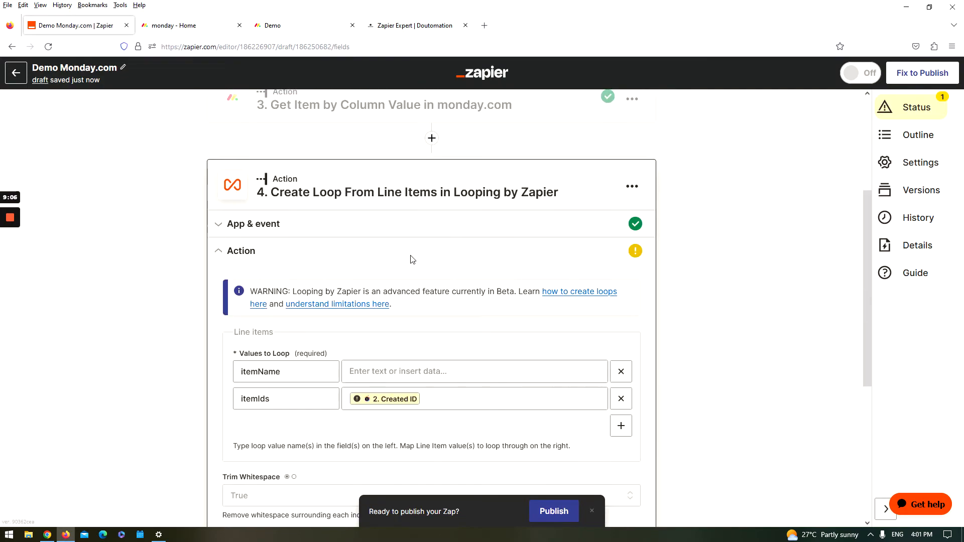
scroll(410, 259, up, 3)
scroll(351, 249, down, 3)
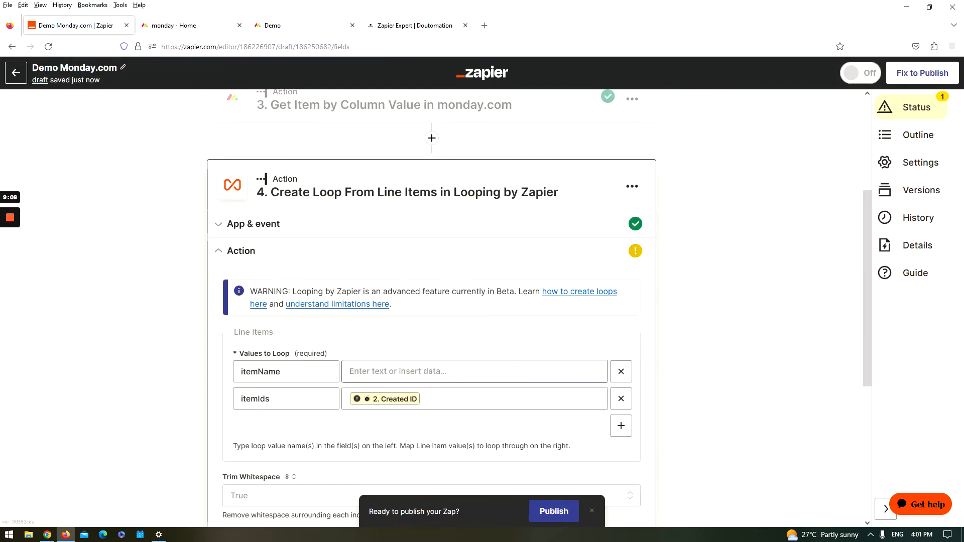
scroll(742, 327, up, 4)
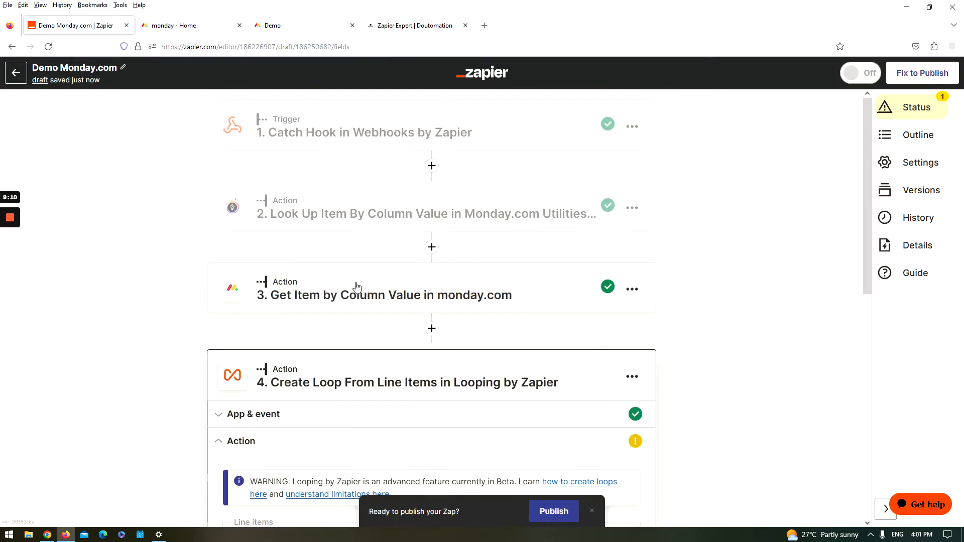
Step: Open step 3 and examine the events offered by monday.com, keeping Get Item by Column Value
click(355, 283)
scroll(683, 291, down, 3)
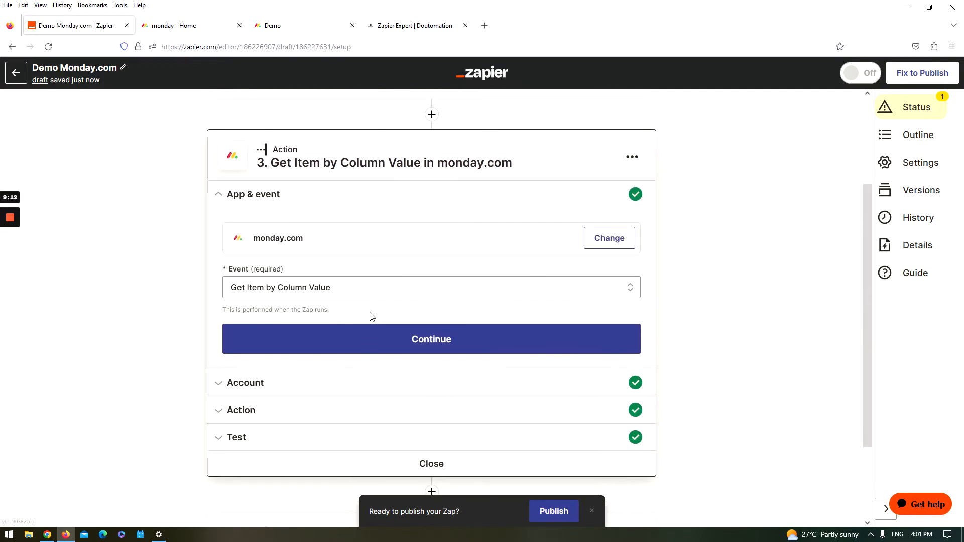
click(357, 340)
click(364, 290)
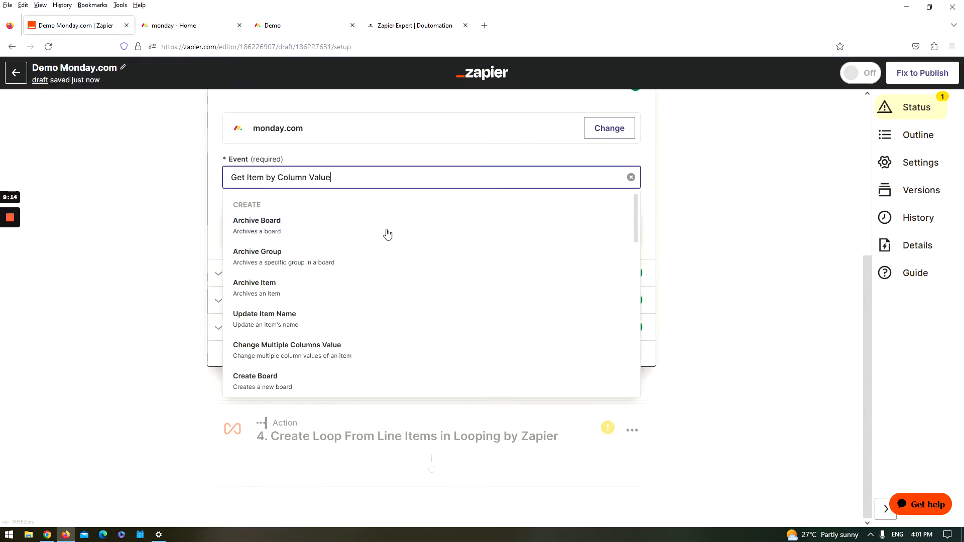
scroll(465, 153, up, 3)
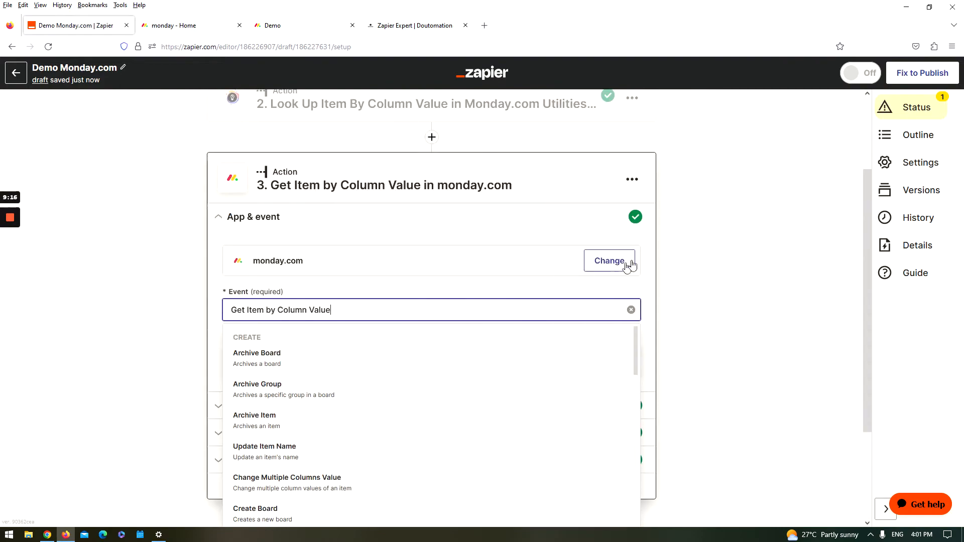
scroll(412, 373, down, 1)
click(720, 254)
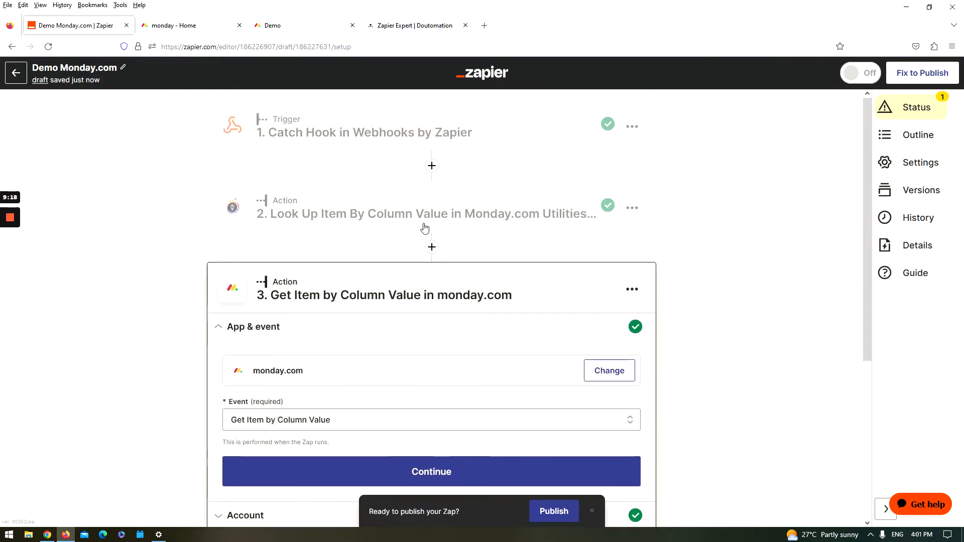
Step: Open step 2 and change its Monday.com Utilities event to Look Up Item By Name
click(323, 196)
scroll(323, 226, down, 2)
click(311, 271)
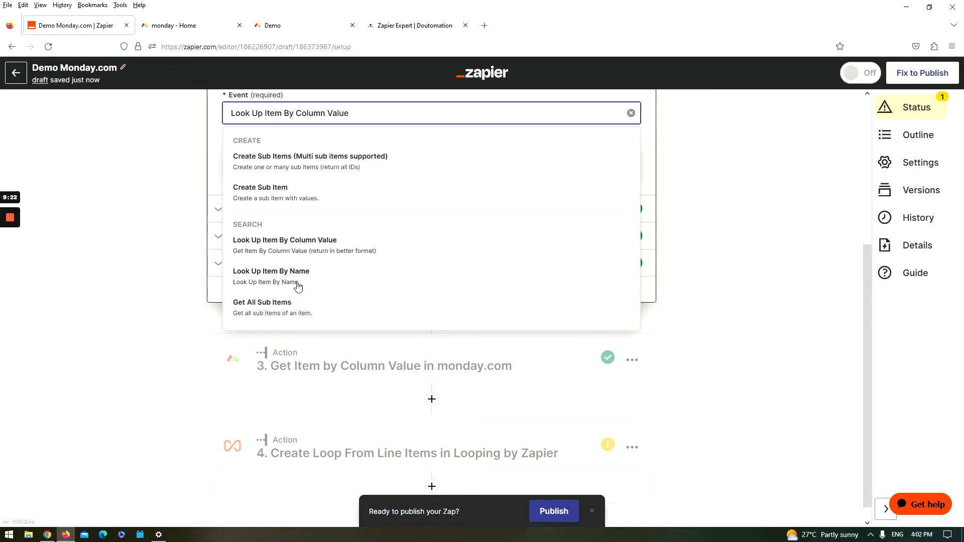
click(290, 275)
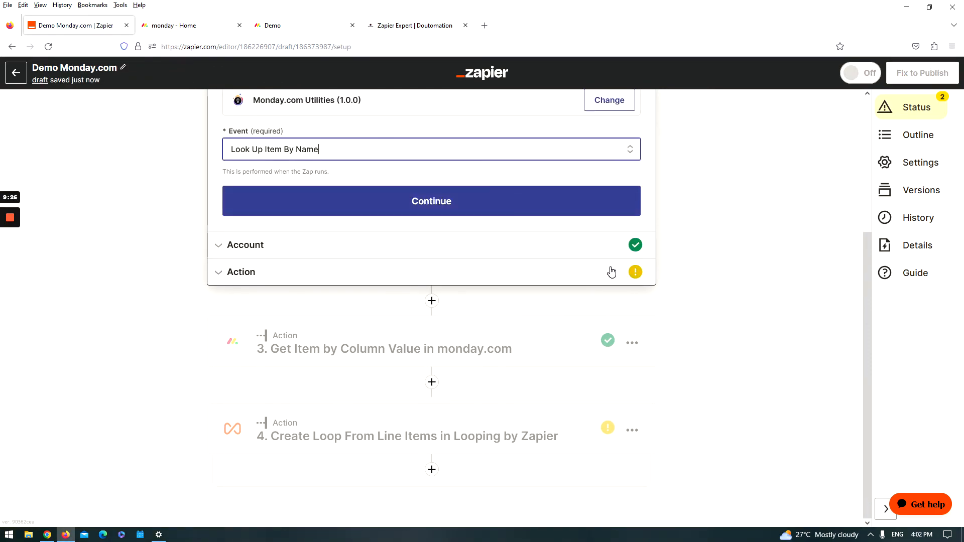
Step: Switch to monday.com, check the project names on the Demo board, and go to the monday.com home page
click(189, 26)
click(303, 26)
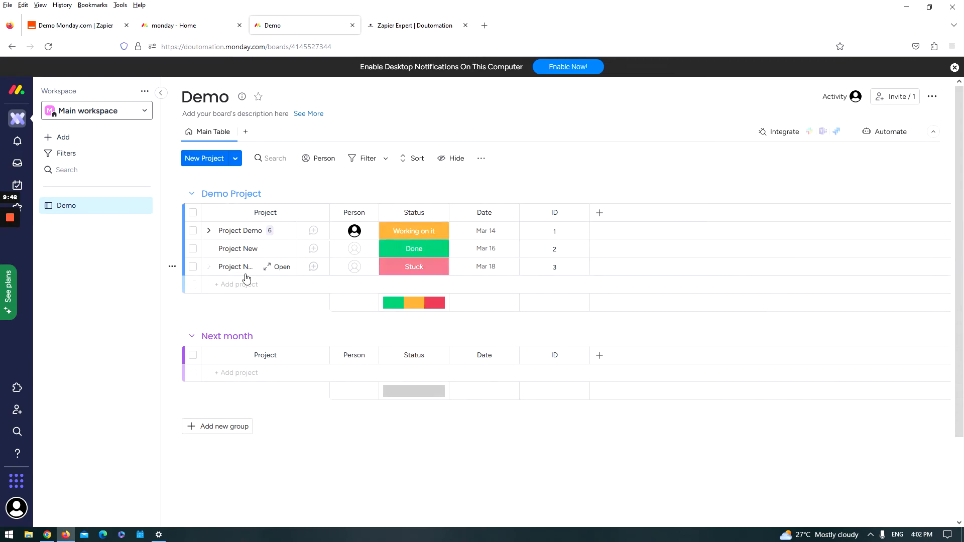
click(175, 29)
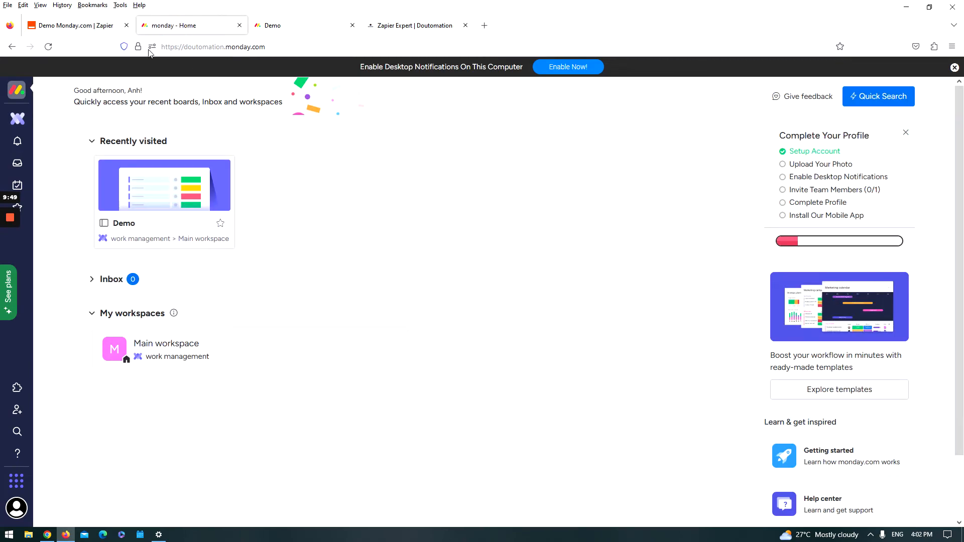
Step: Switch back to the Zap editor and continue step 2, Look Up Item By Name, through its event and account to the action settings
click(86, 28)
click(731, 240)
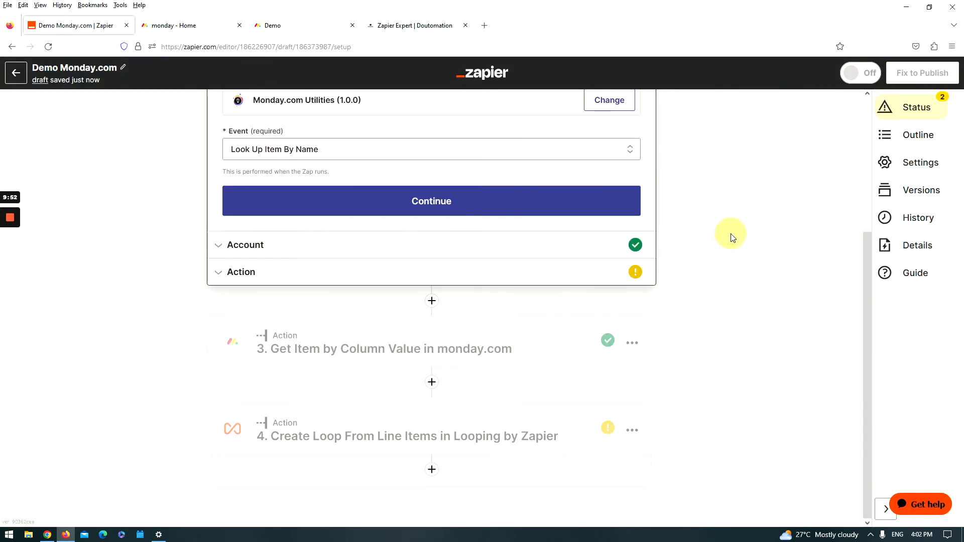
scroll(585, 211, up, 3)
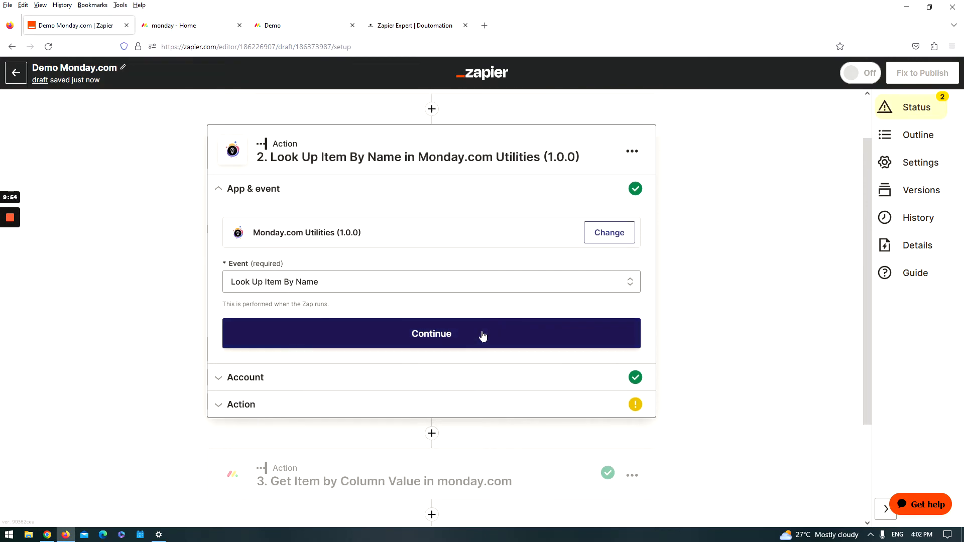
click(476, 340)
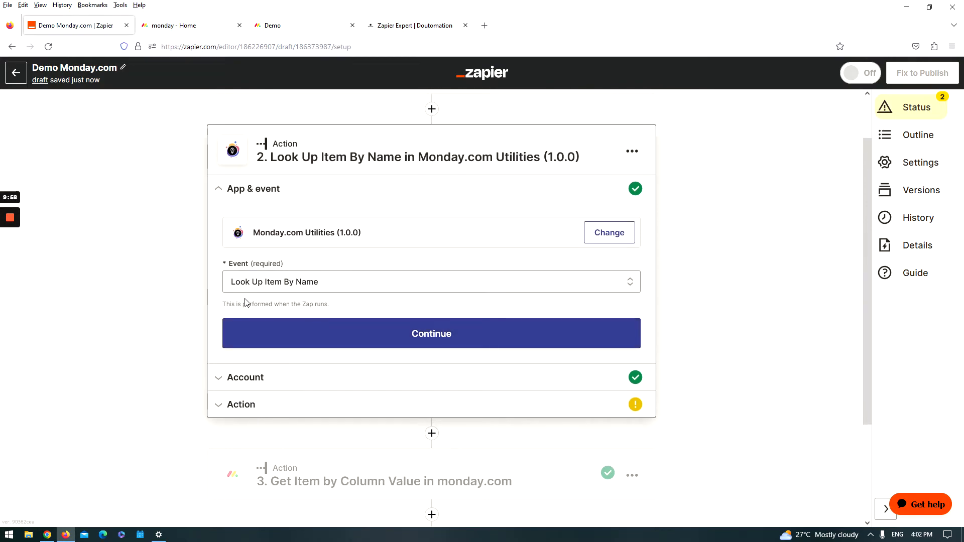
click(345, 338)
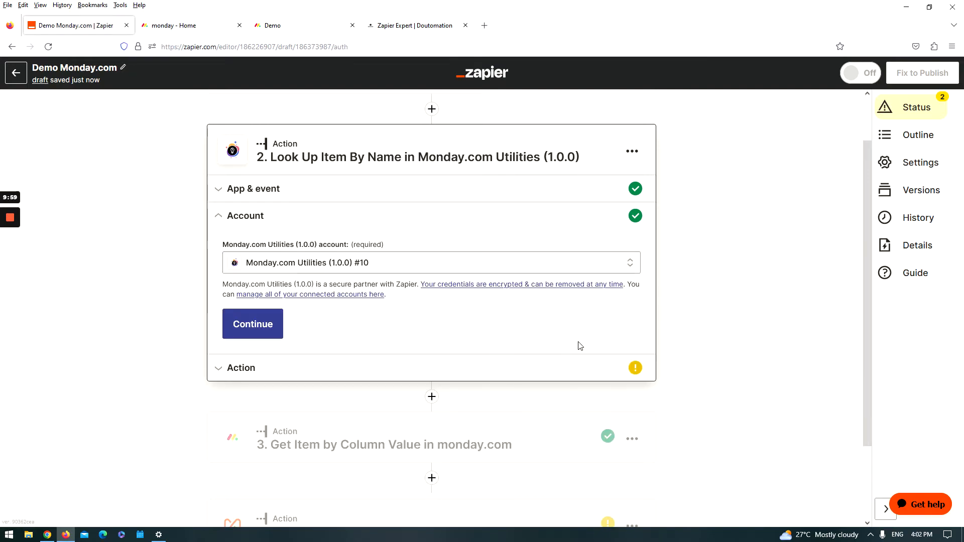
click(276, 332)
Step: Set the board of the Look Up Item By Name step to Demo, checking the board in monday.com
click(285, 274)
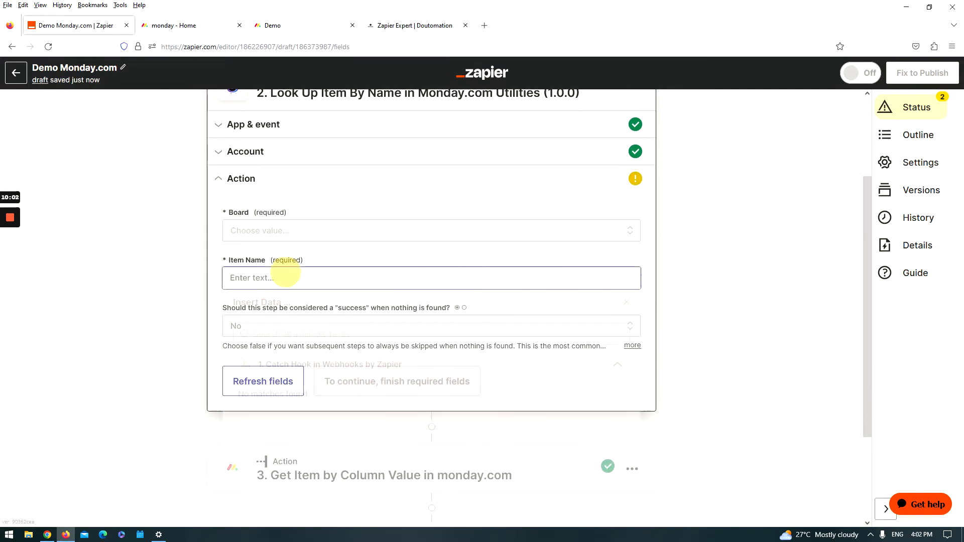
click(142, 258)
click(317, 233)
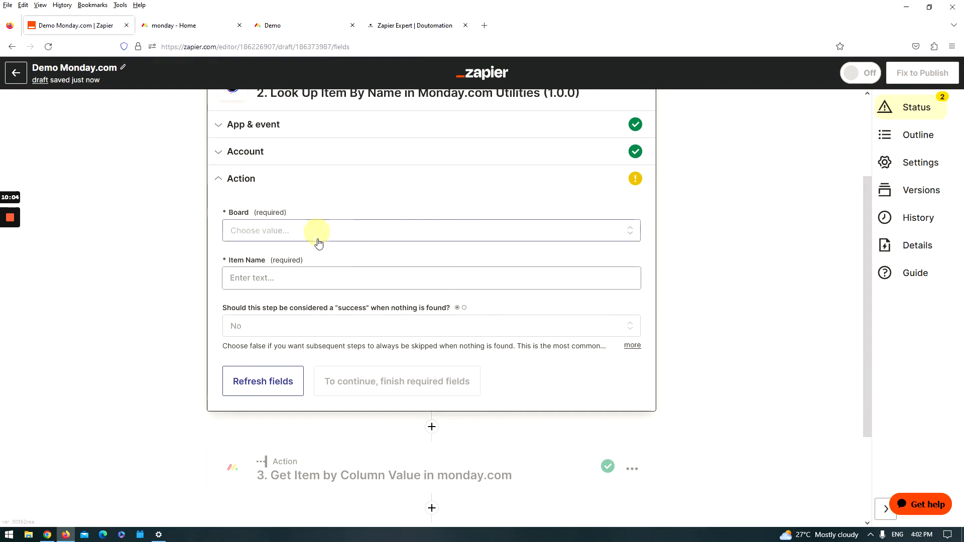
click(310, 335)
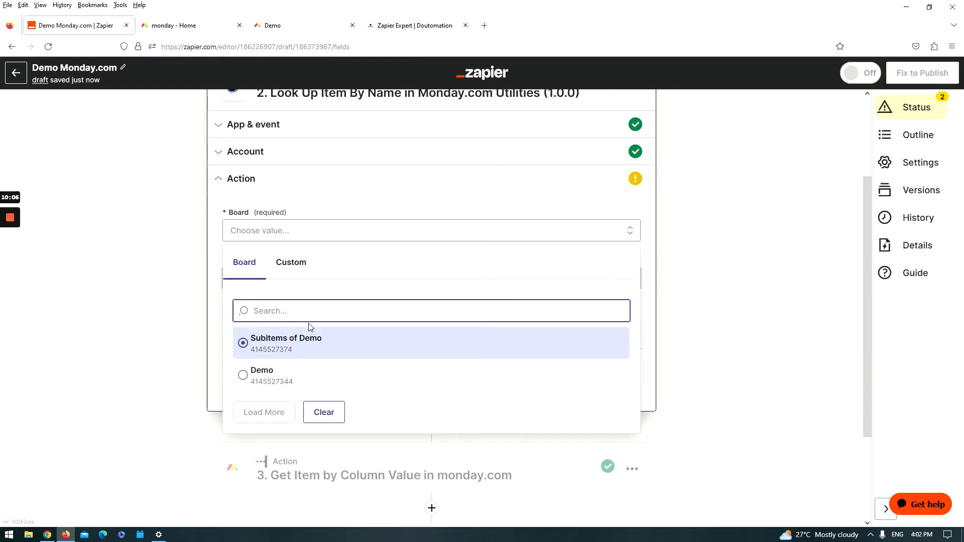
click(178, 25)
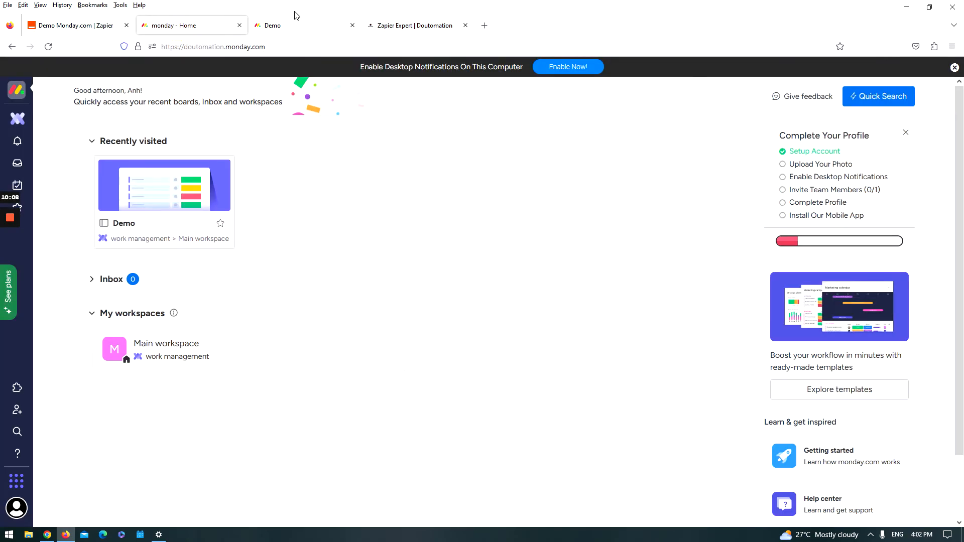
click(293, 25)
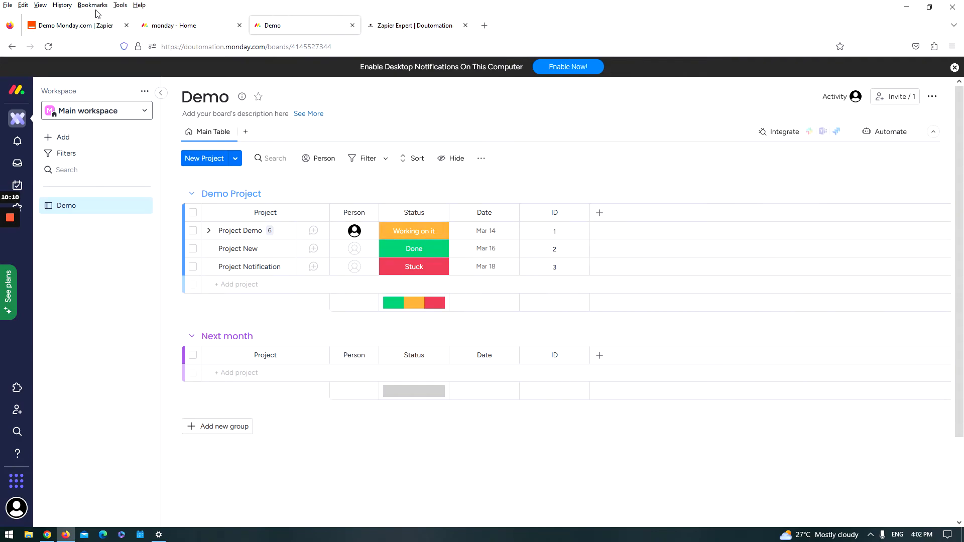
click(75, 25)
click(262, 374)
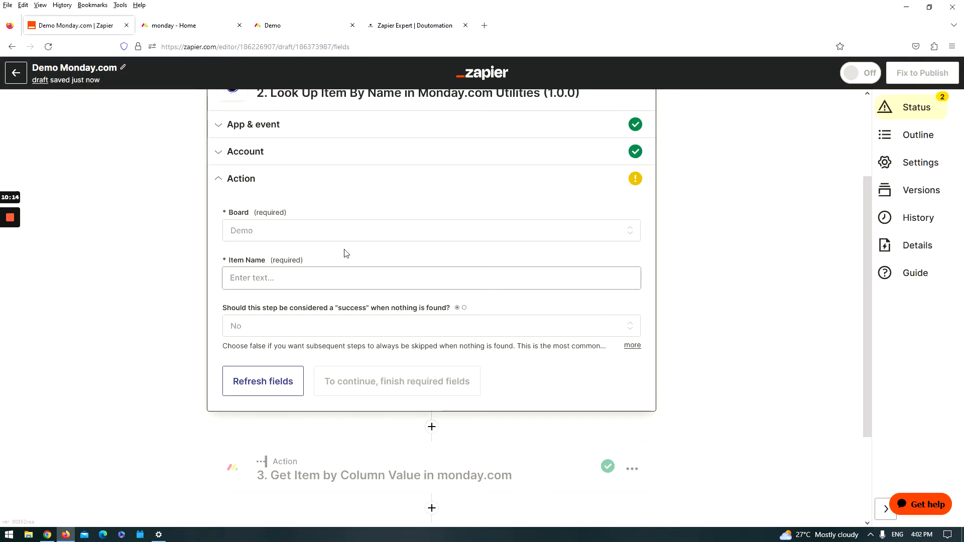
Step: Enter Project Demo as the item name to look up in step 2
click(315, 279)
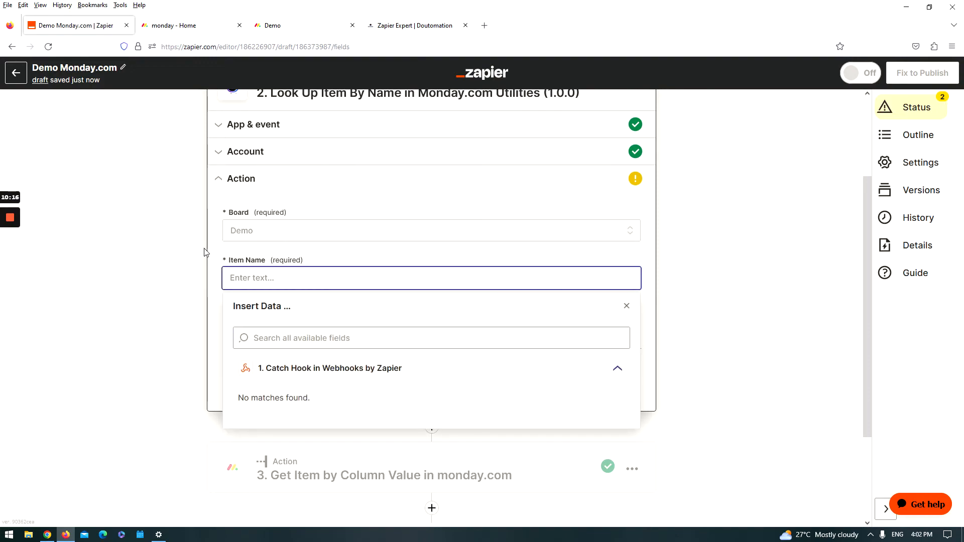
click(189, 243)
click(323, 267)
click(180, 278)
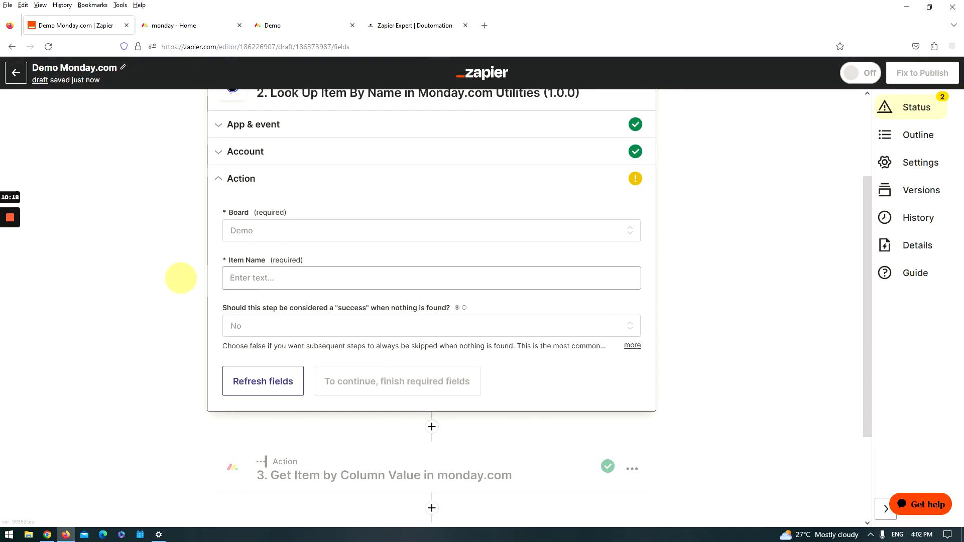
click(179, 26)
click(82, 26)
click(254, 277)
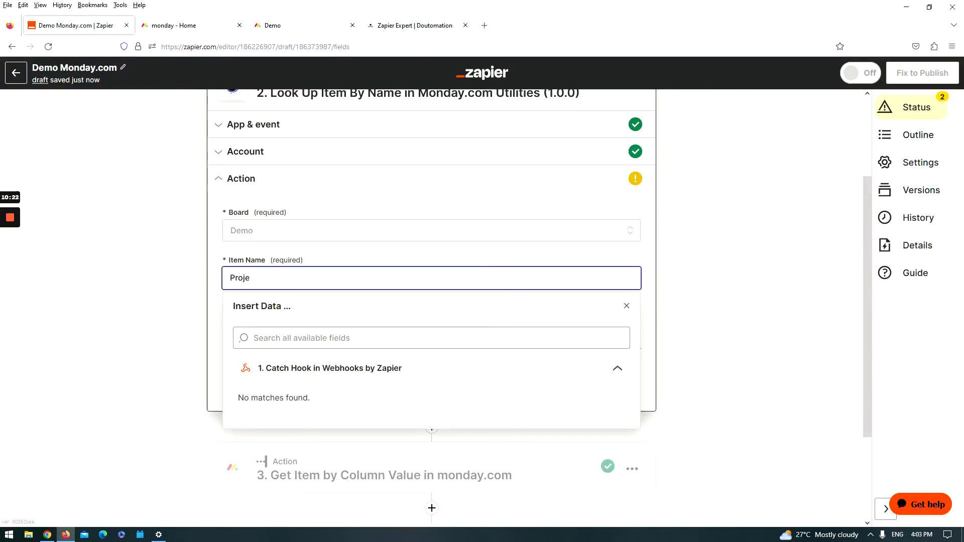
click(134, 258)
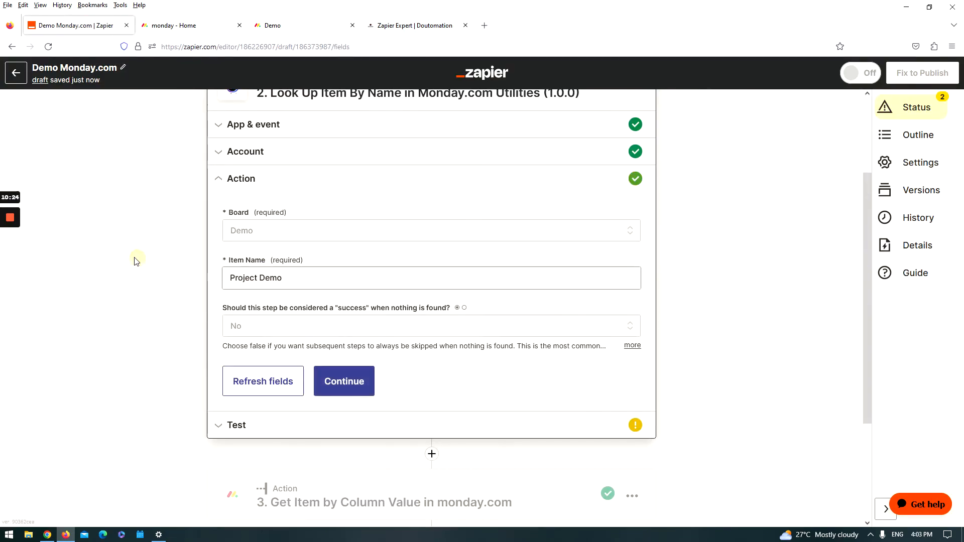
Step: Continue to the test of step 2 and run the search for the Project Demo item
click(379, 385)
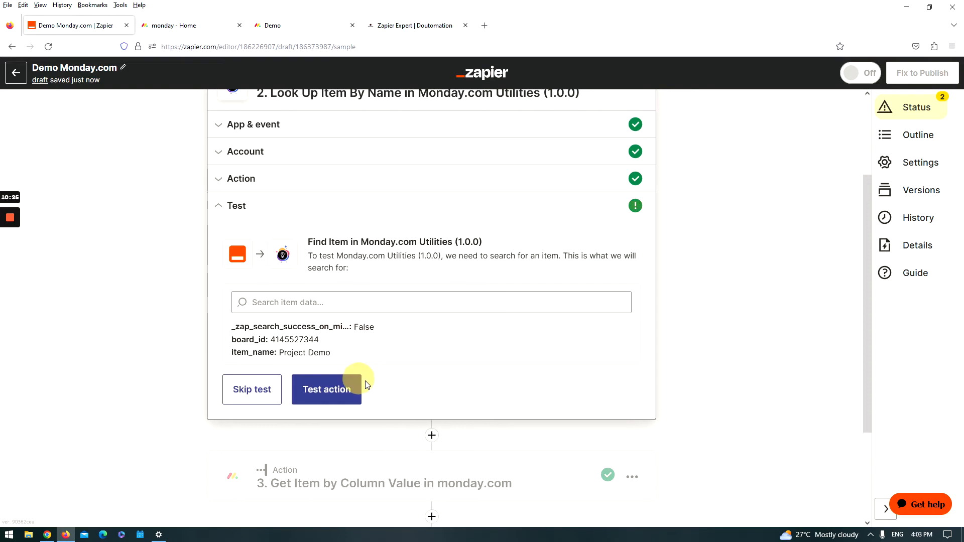
click(326, 397)
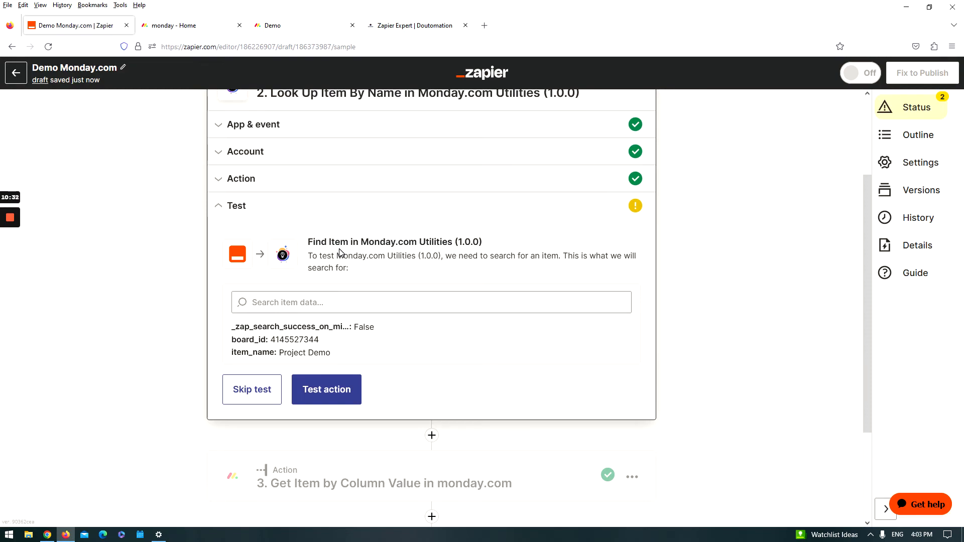
click(323, 392)
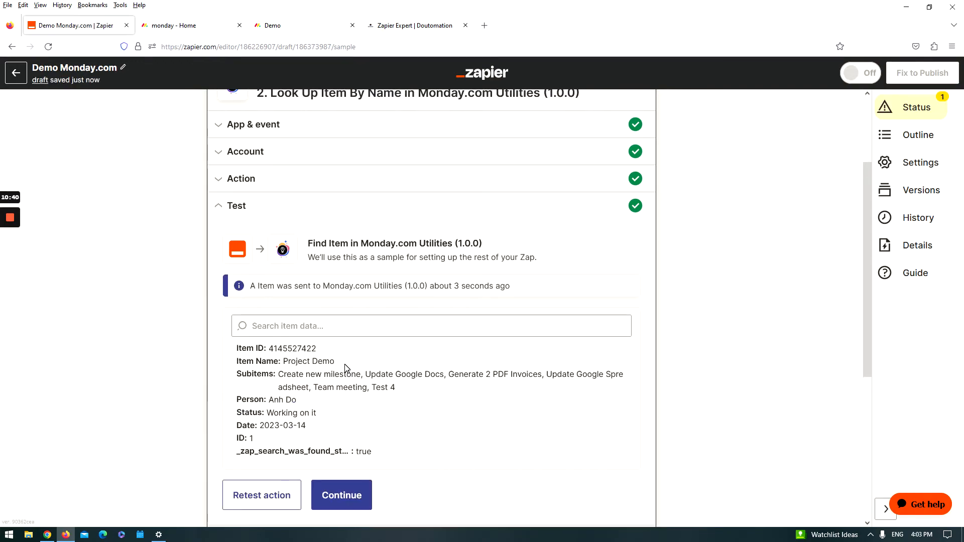
Step: Examine the item data returned by the Look Up Item By Name test, including its subitems and column values
scroll(351, 301, down, 2)
drag(236, 281, 337, 371)
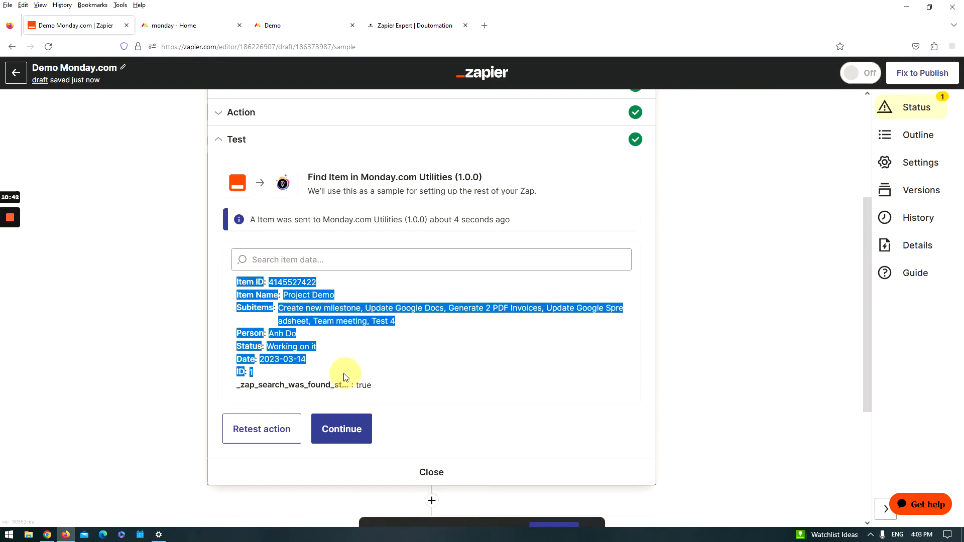
click(345, 377)
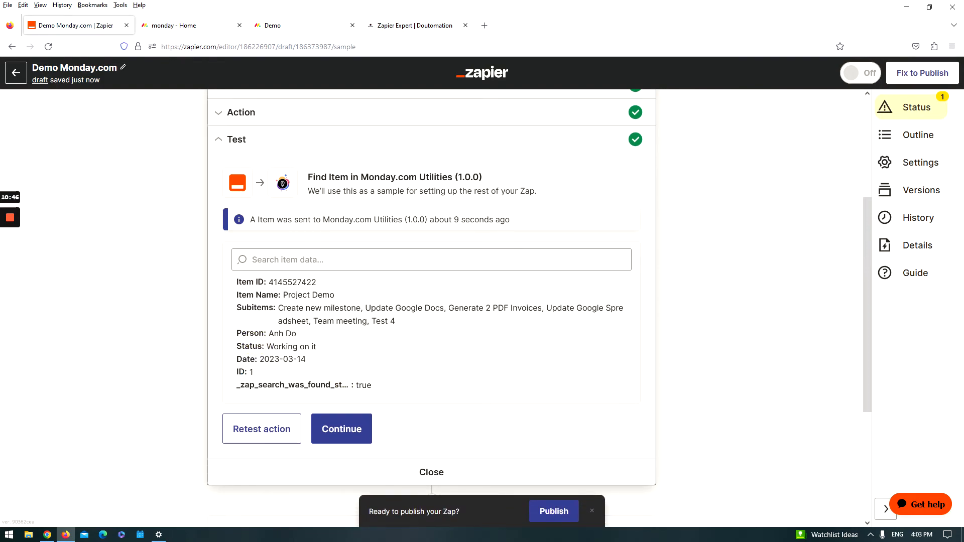
scroll(646, 340, down, 3)
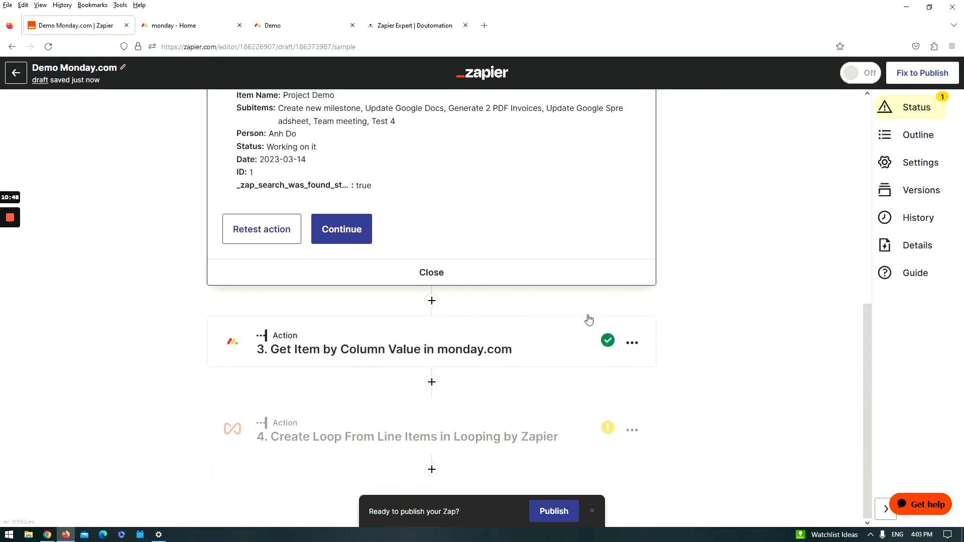
scroll(431, 274, up, 5)
scroll(482, 321, down, 4)
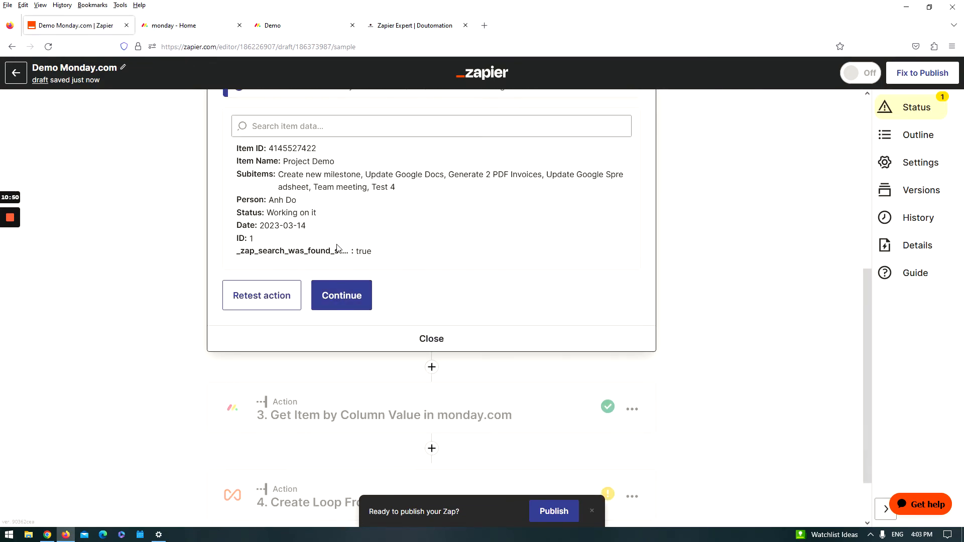
scroll(336, 248, up, 5)
scroll(247, 197, down, 2)
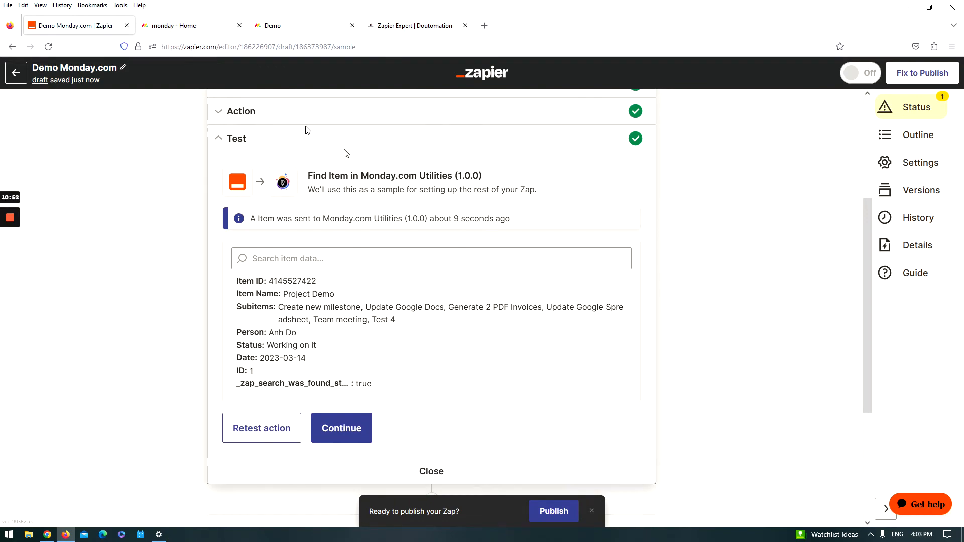
scroll(321, 181, up, 1)
Step: Reopen step 2's event selection and change the Monday.com Utilities event to Get All Sub Items
click(343, 161)
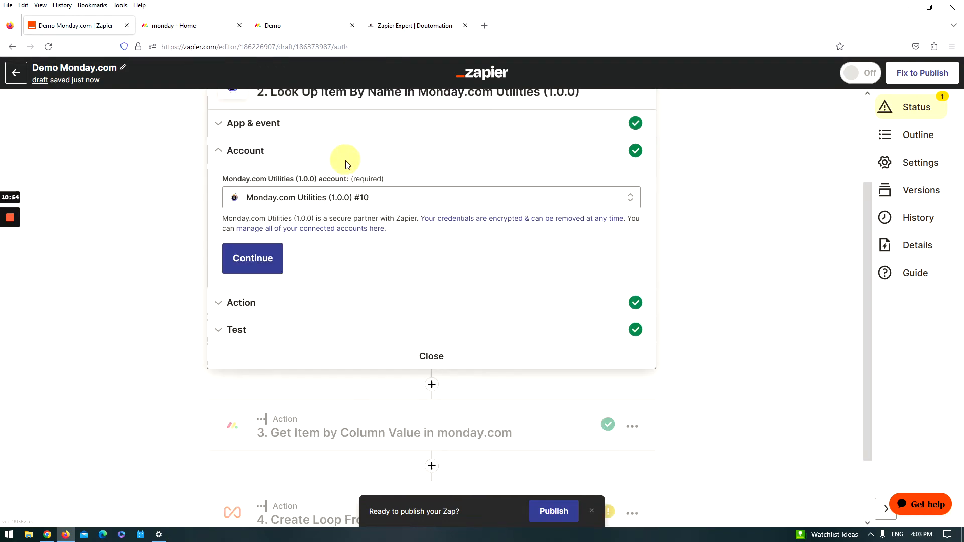
click(324, 124)
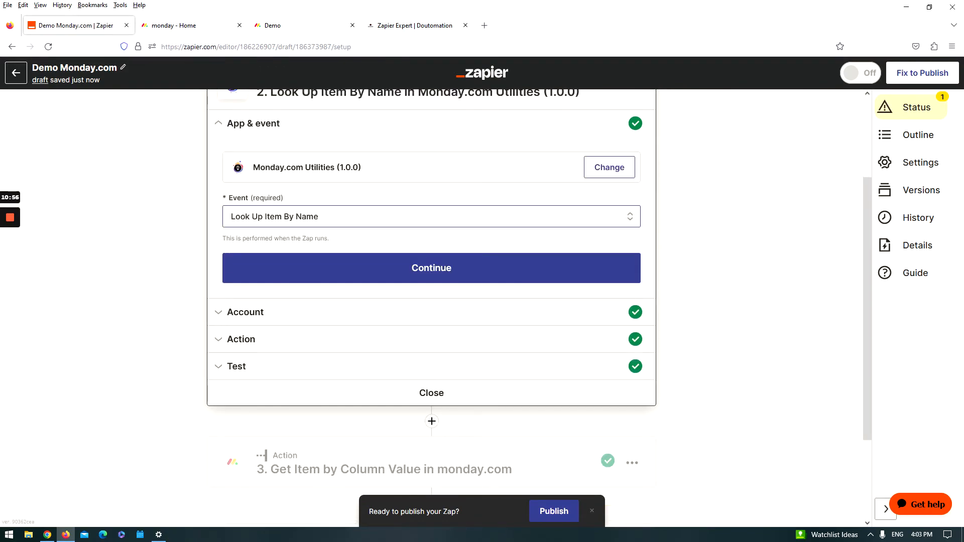
click(339, 217)
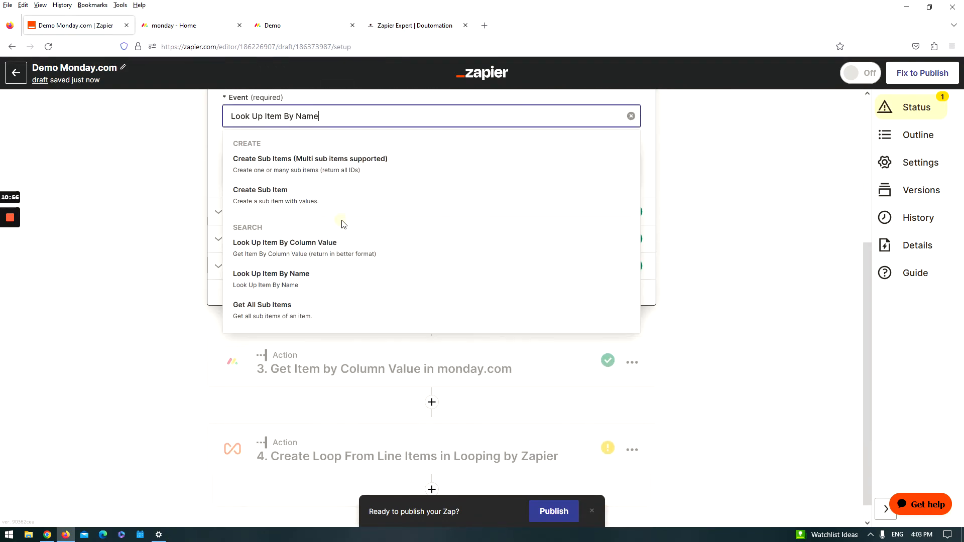
click(309, 315)
Step: Open step 3 and change its monday.com event from the search events to Get Subitem Values
click(379, 344)
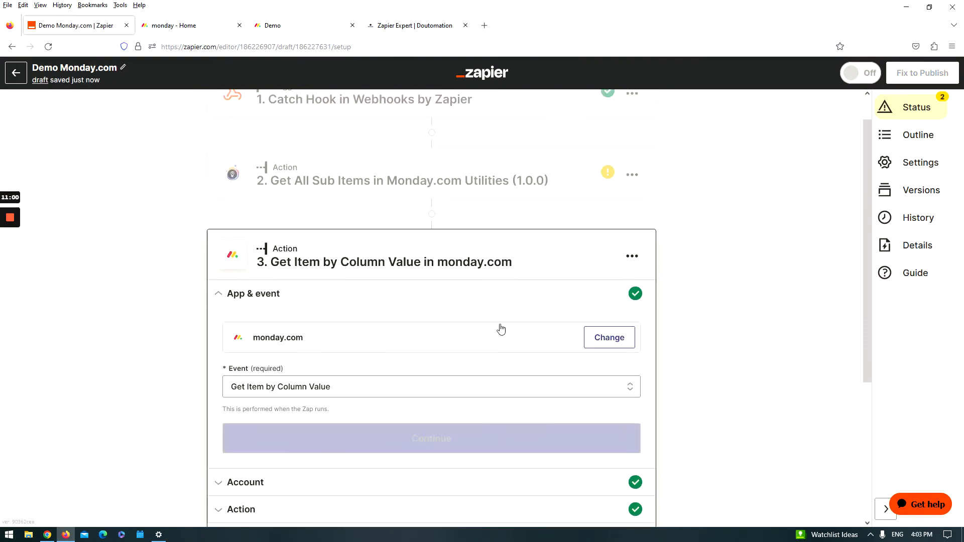
scroll(280, 297, down, 4)
click(302, 280)
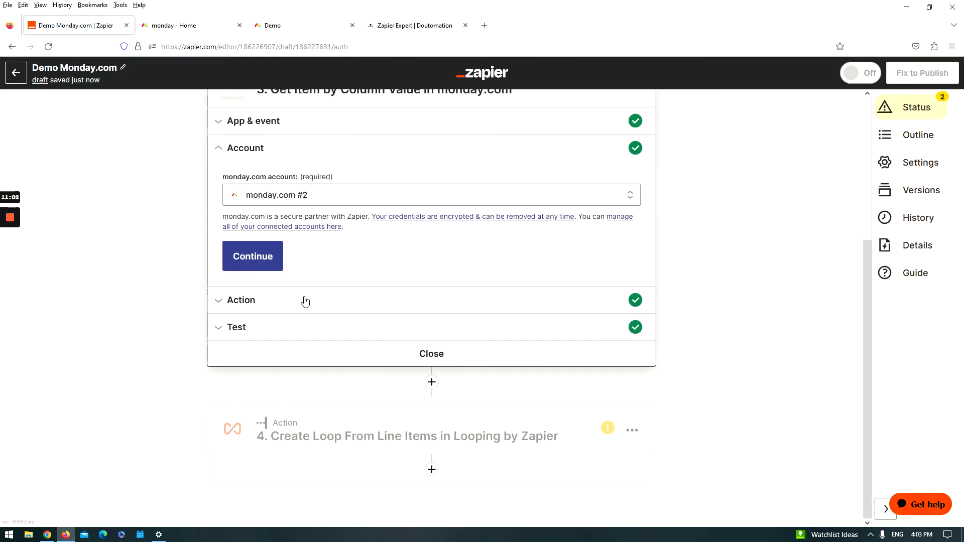
click(303, 300)
click(323, 179)
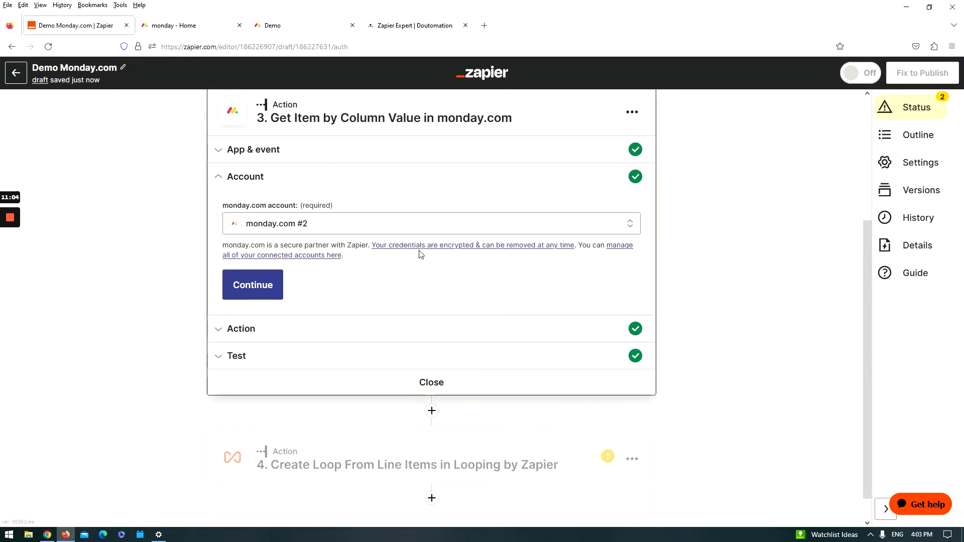
click(352, 156)
click(354, 248)
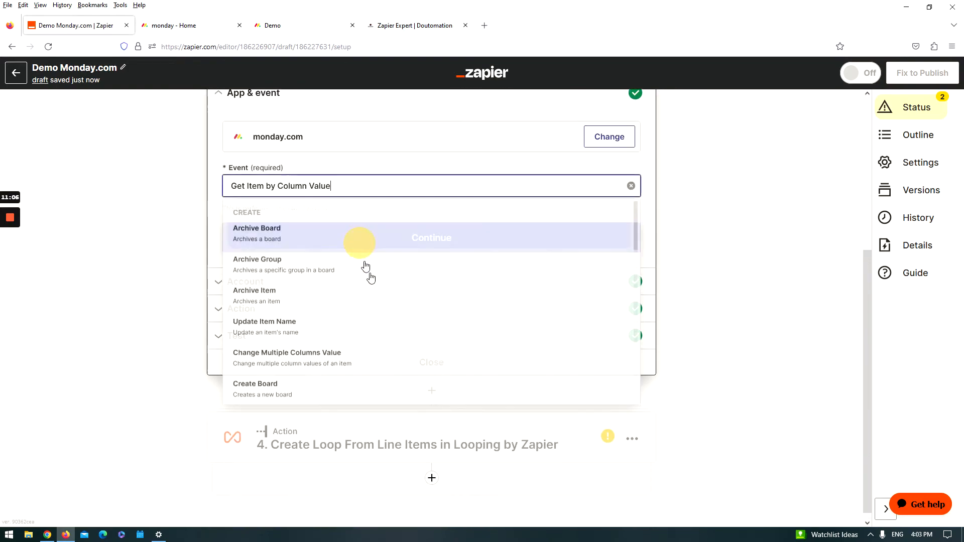
scroll(384, 286, down, 10)
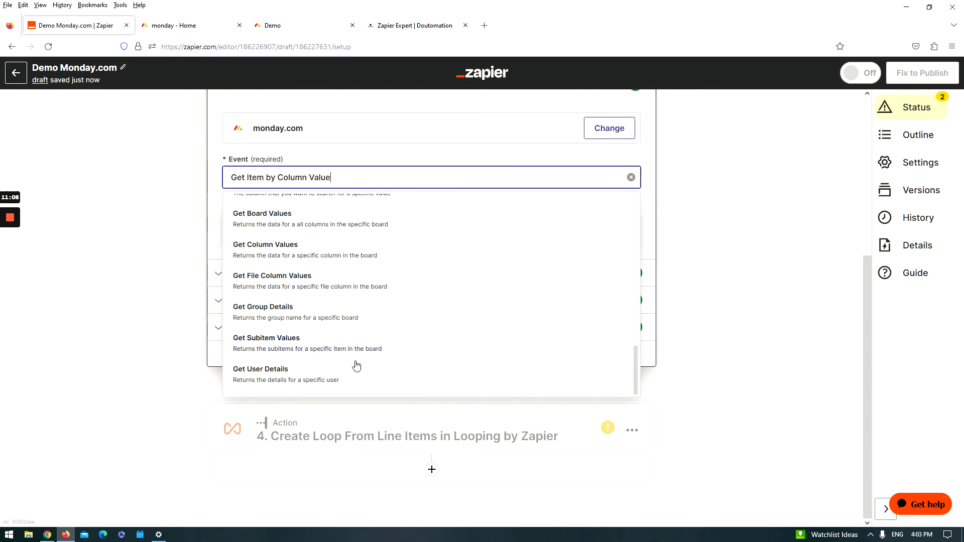
scroll(327, 308, up, 3)
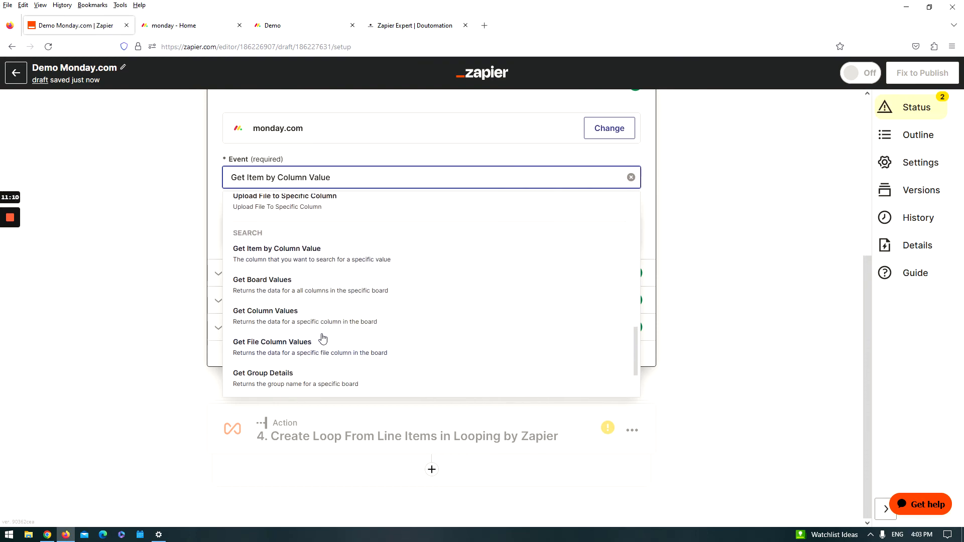
scroll(334, 322, down, 2)
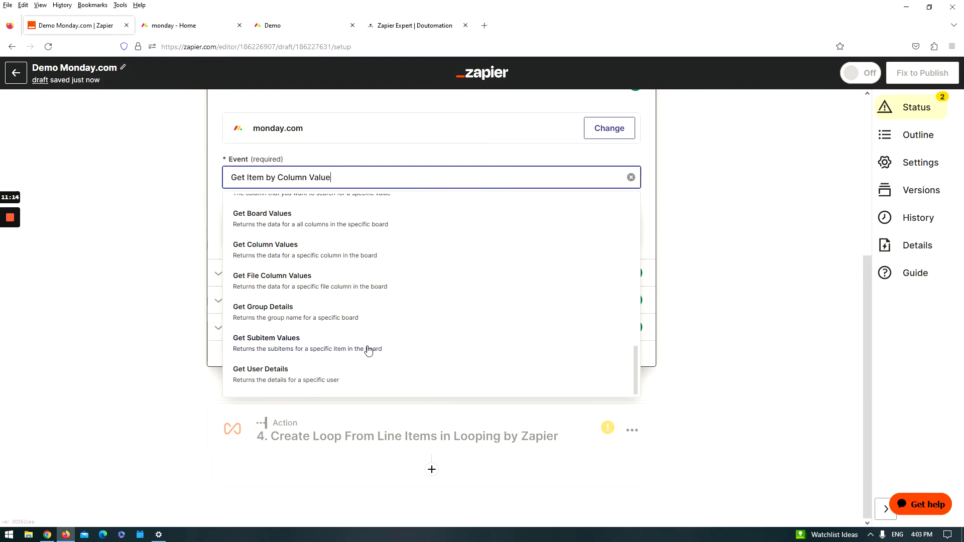
click(300, 345)
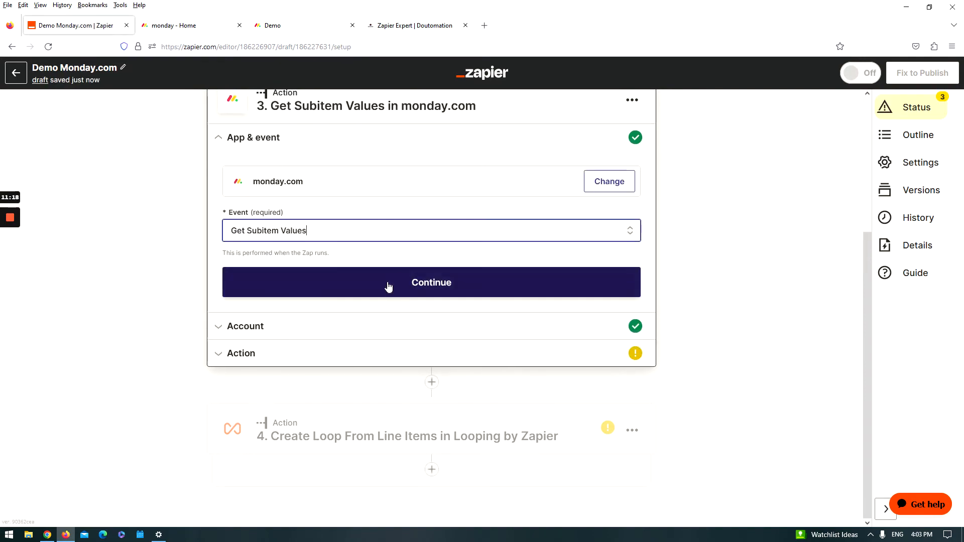
Step: Continue step 3 to its action settings, check the required fields, and switch to the Demo board in monday.com
click(388, 287)
click(246, 303)
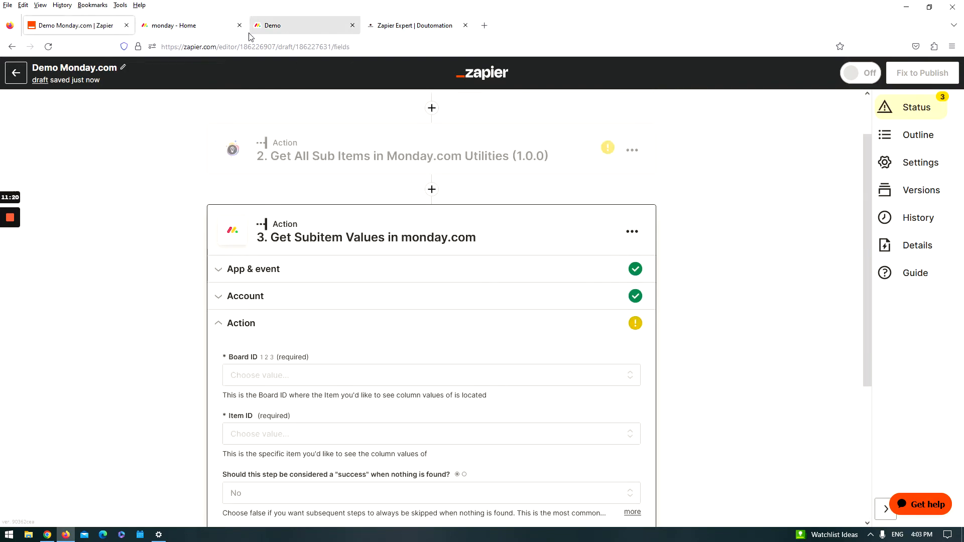
click(289, 26)
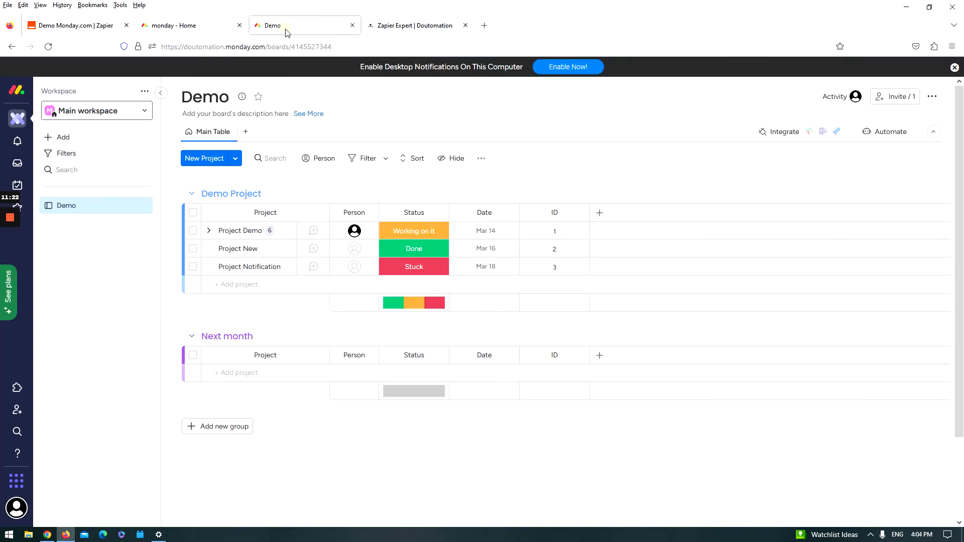
Step: Expand Project Demo's subitems on the Demo board to review their columns, and return to the Zap in Zapier
click(209, 230)
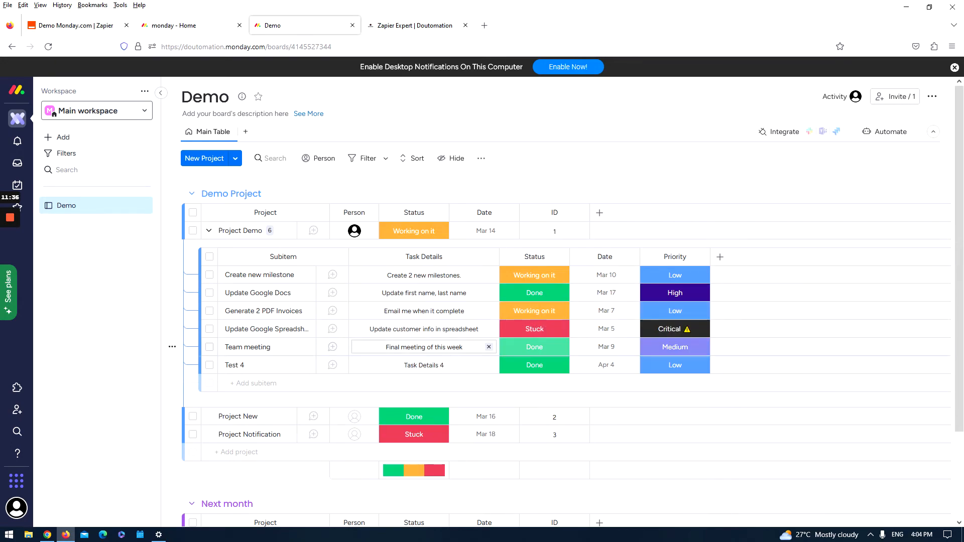
click(75, 25)
scroll(515, 284, down, 2)
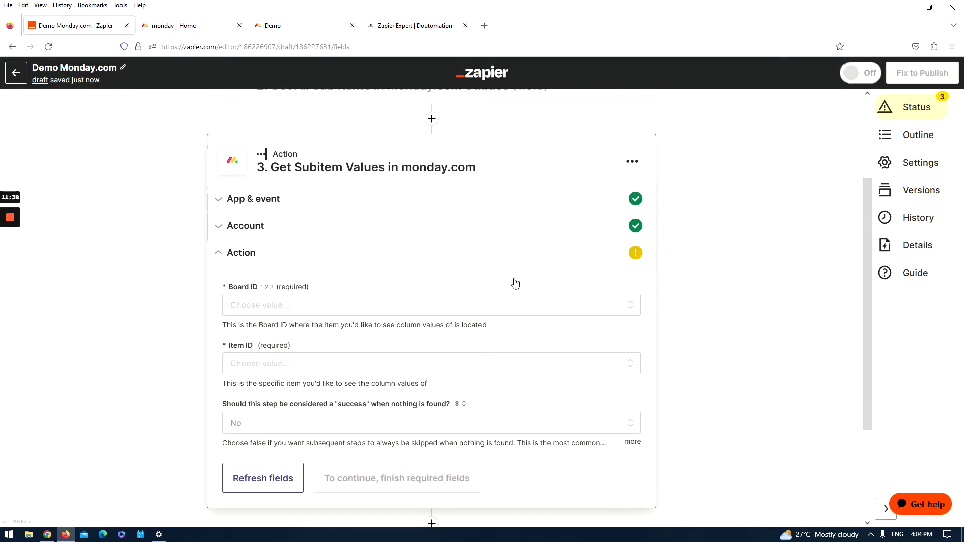
Step: Set step 3's Board ID to Demo and its Item ID to Project Demo
scroll(515, 284, down, 1)
click(312, 244)
click(275, 384)
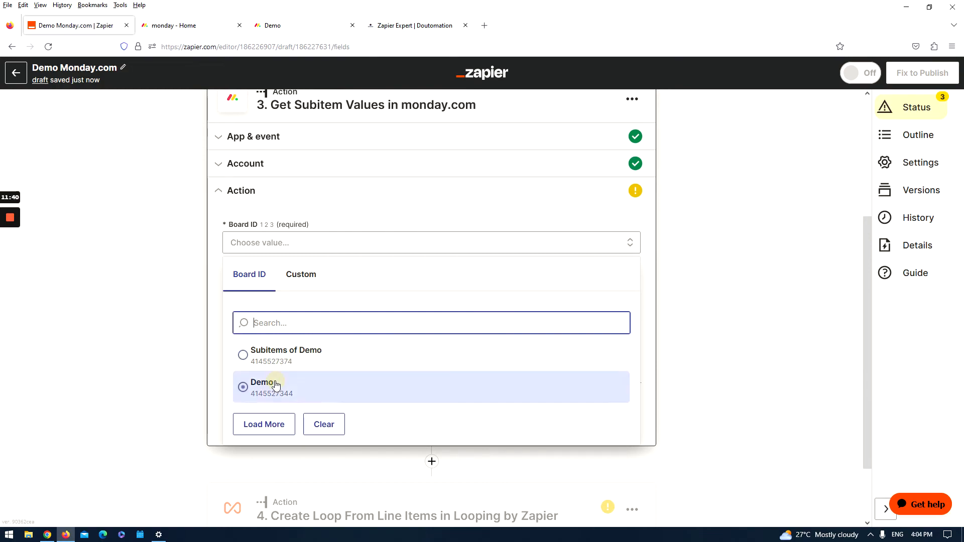
click(286, 301)
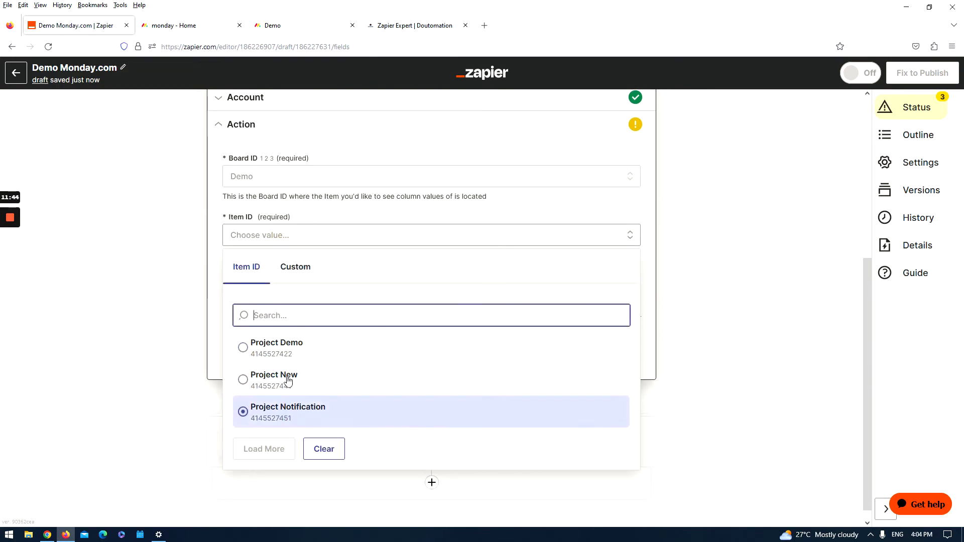
click(302, 345)
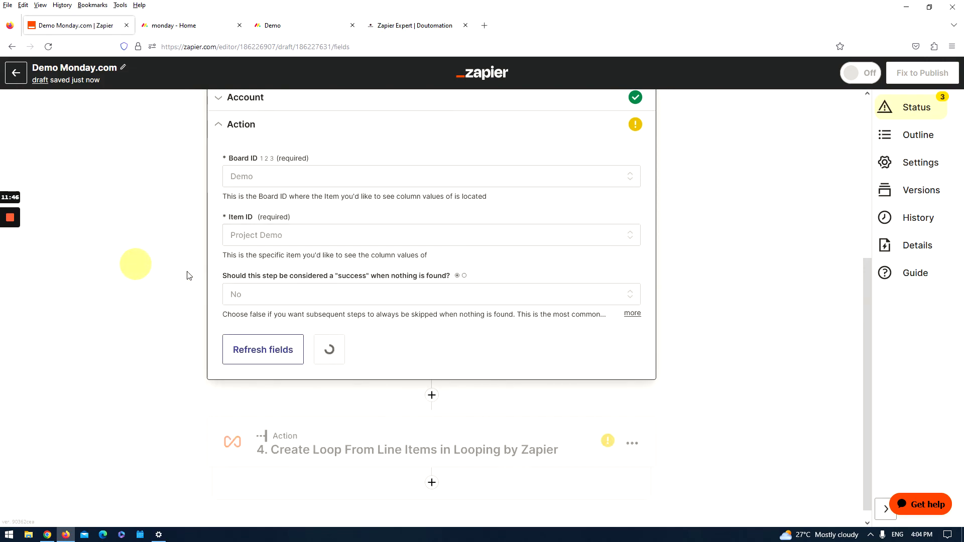
Step: Test step 3's Get Subitem Values action and review the subitem values it returns
click(344, 348)
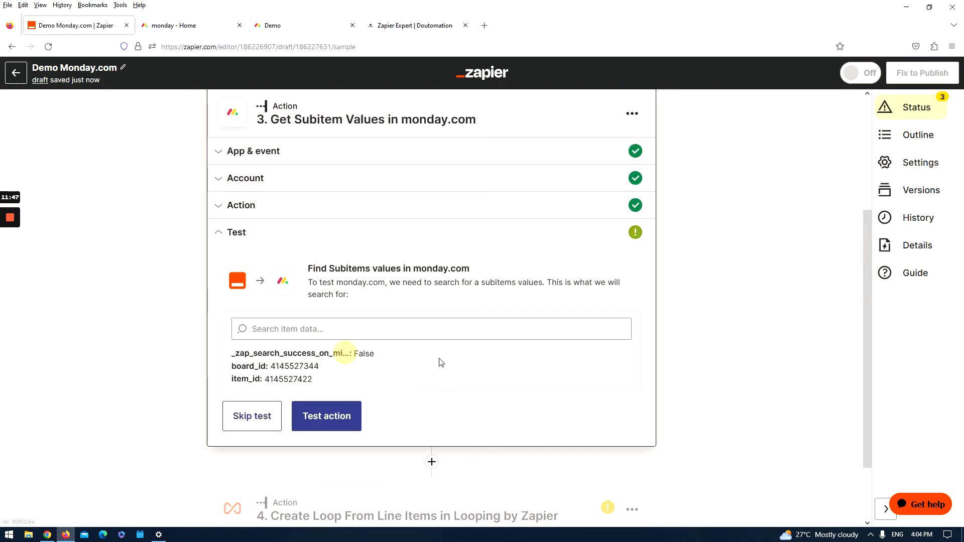
click(339, 417)
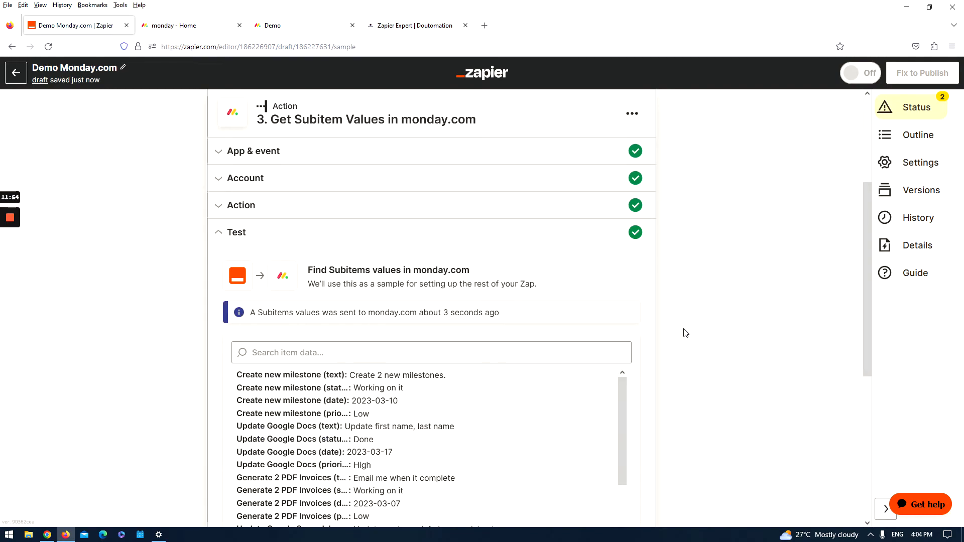
scroll(757, 355, down, 5)
scroll(498, 201, down, 3)
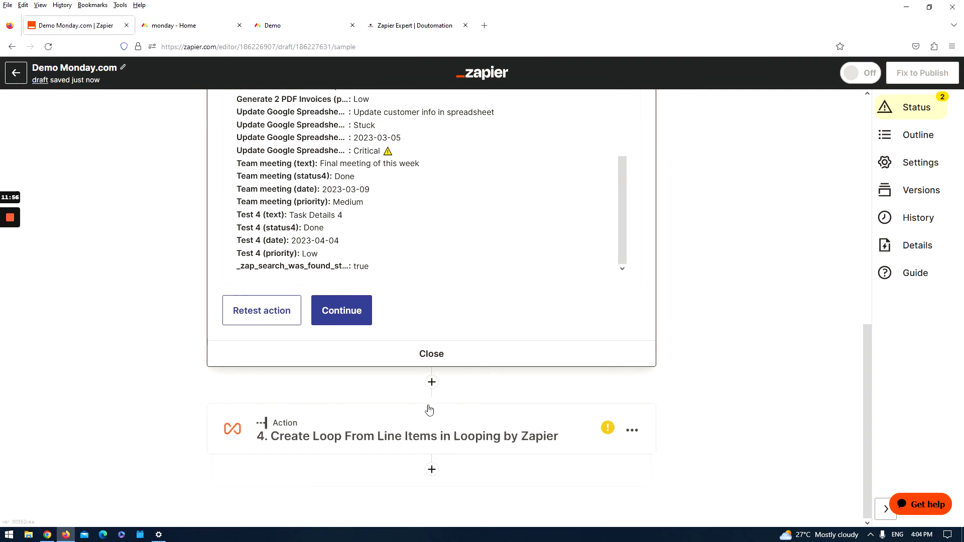
Step: Open step 4's action settings and show all Get Subitem Values options available for the itemName loop value
click(399, 434)
click(426, 403)
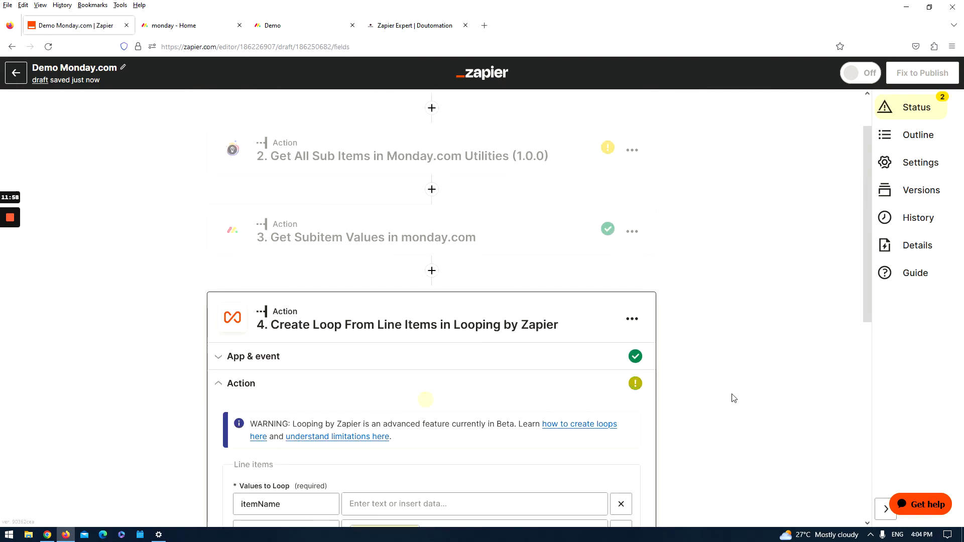
scroll(731, 398, down, 4)
click(413, 302)
scroll(440, 405, down, 3)
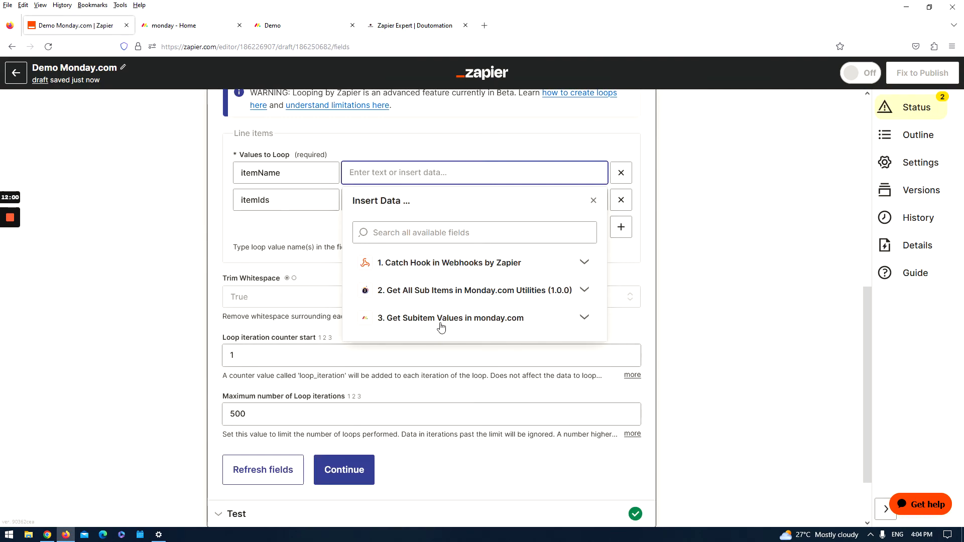
click(441, 324)
click(448, 318)
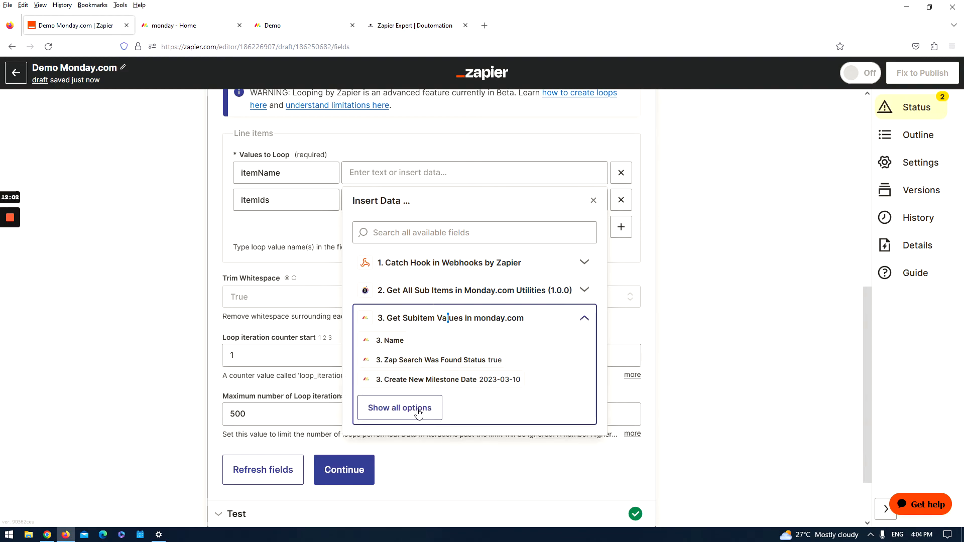
click(400, 405)
Step: Examine how Get Subitem Values lists each subitem's fields for mapping, and close the list without inserting any
scroll(430, 300, down, 5)
scroll(432, 301, down, 2)
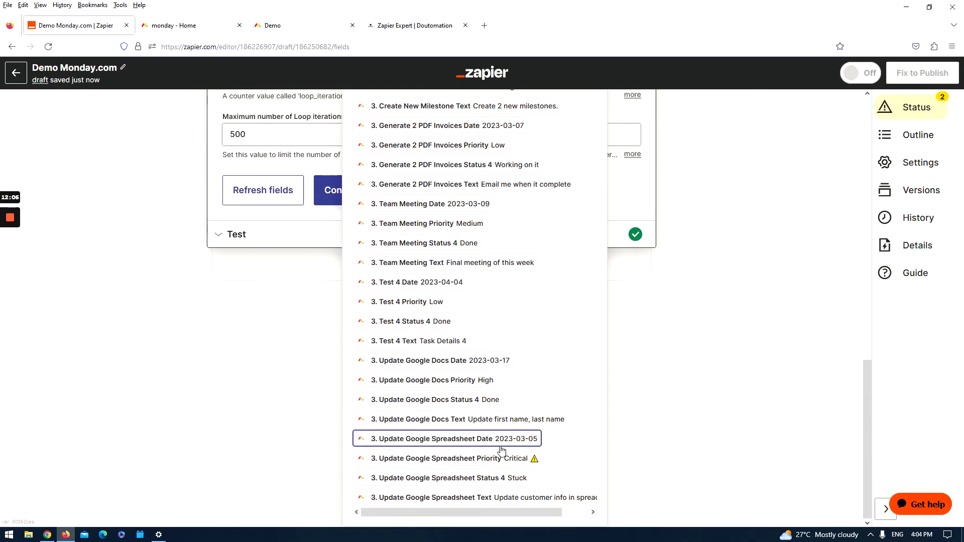
scroll(474, 460, right, 1)
scroll(441, 422, left, 1)
scroll(537, 374, up, 10)
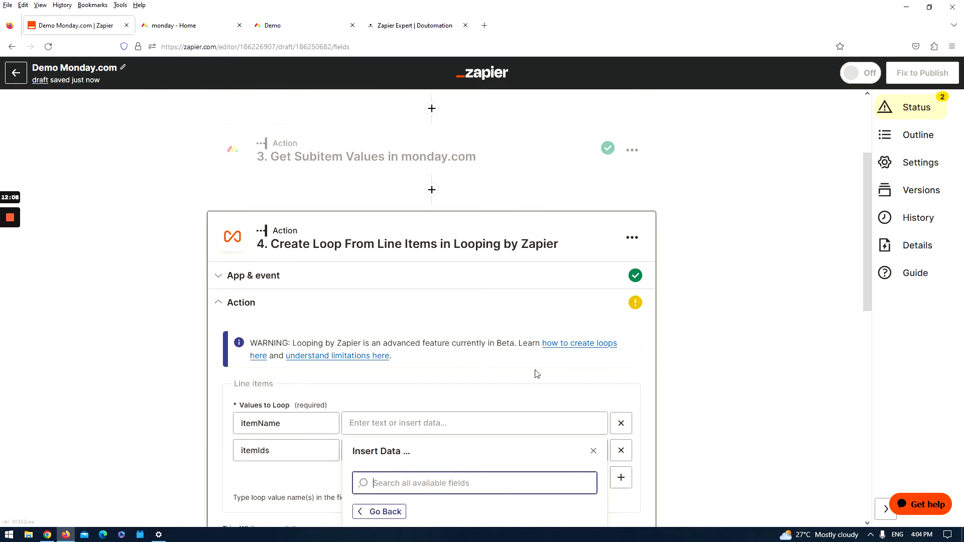
scroll(537, 374, down, 10)
scroll(441, 302, up, 5)
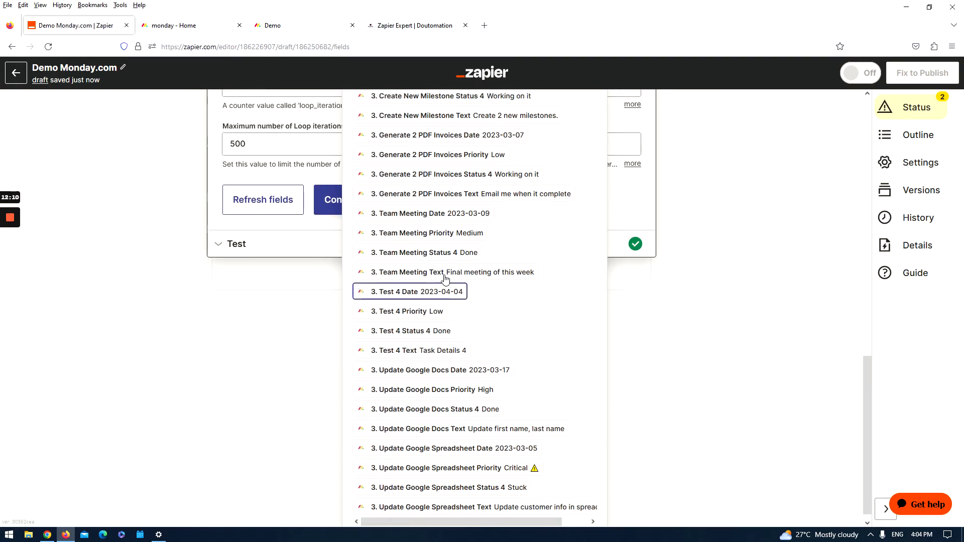
click(733, 255)
scroll(676, 250, up, 7)
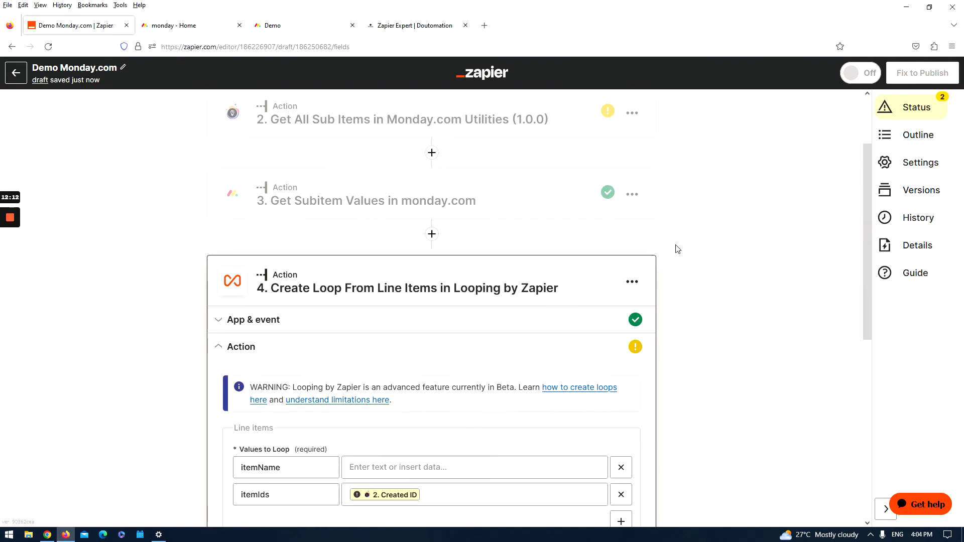
Step: Open step 2's Get All Sub Items action settings and set the Board to Demo
click(367, 200)
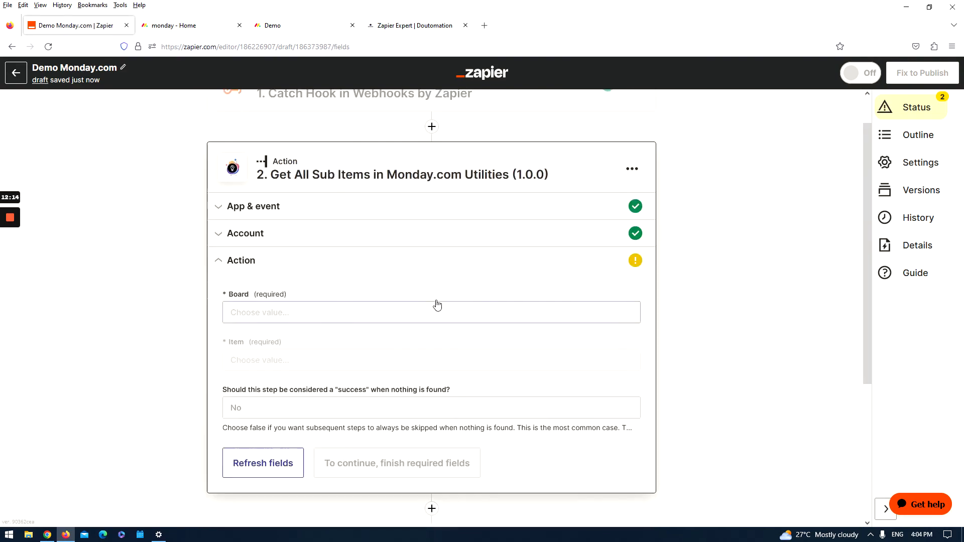
click(325, 285)
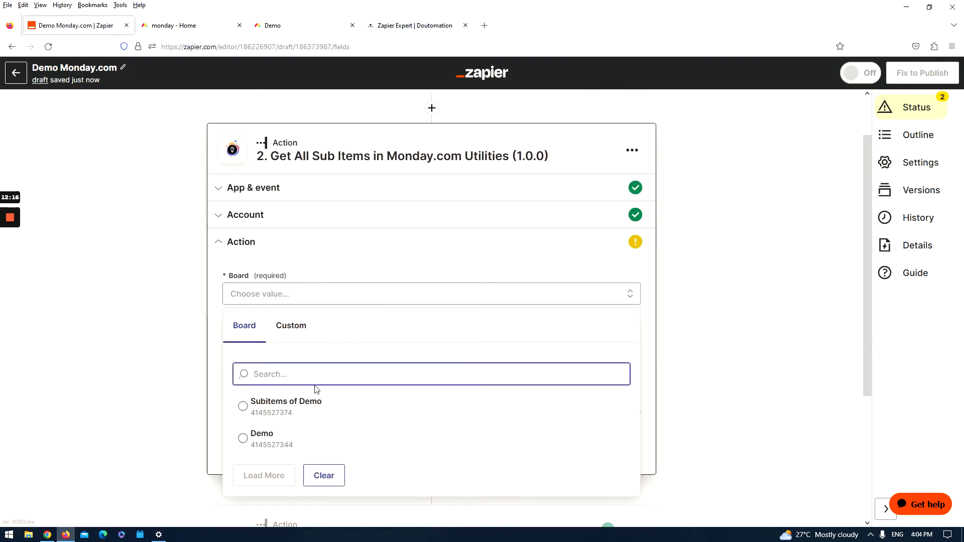
click(316, 399)
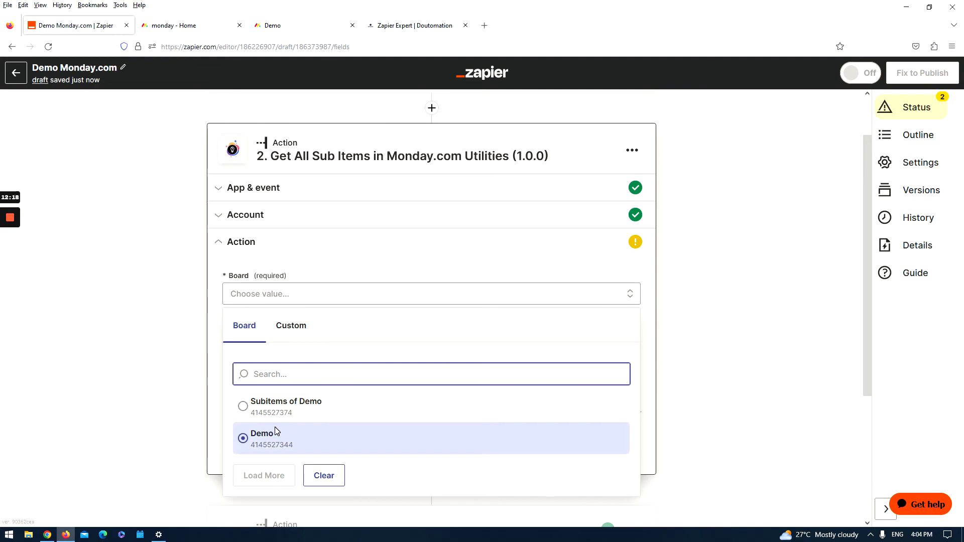
click(286, 415)
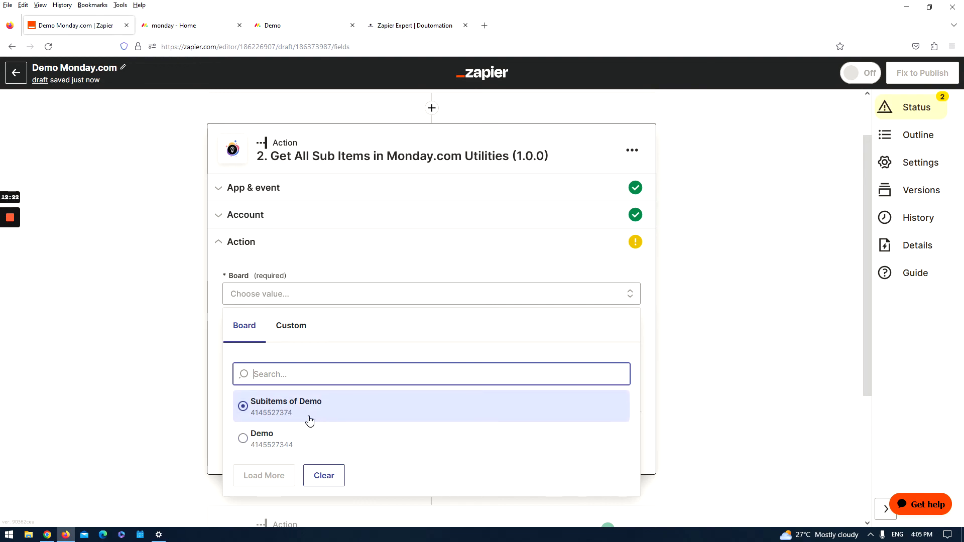
click(303, 427)
click(305, 409)
click(307, 429)
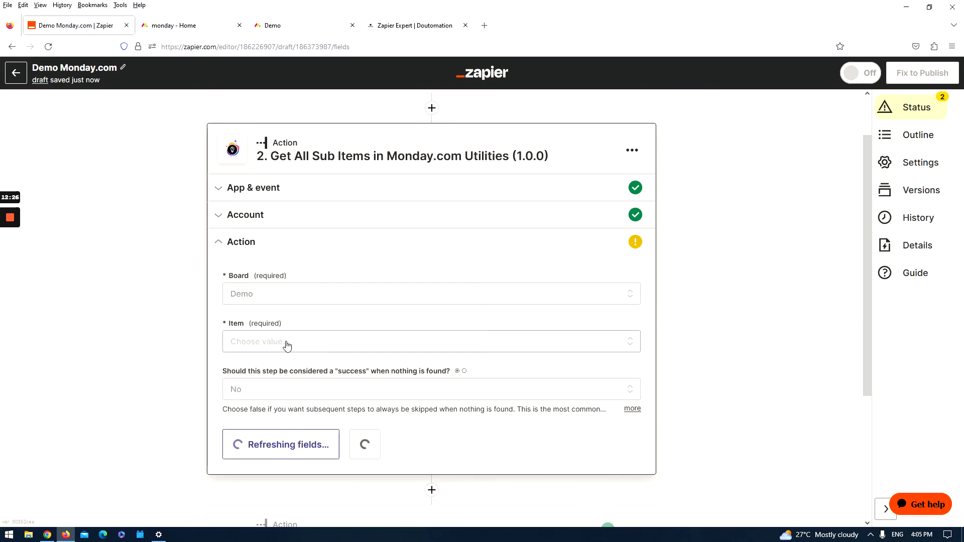
Step: Set the Item in step 2 to Project Demo
click(286, 343)
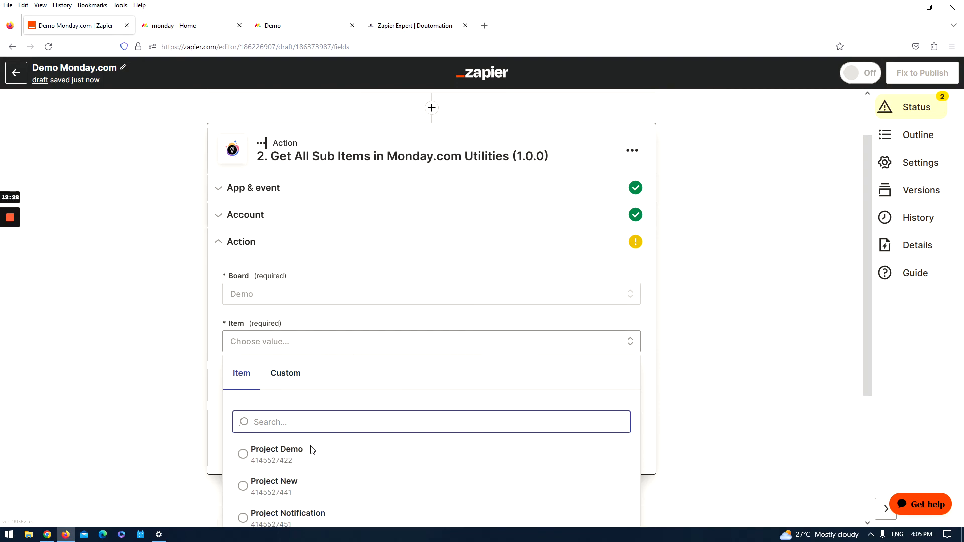
scroll(697, 447, down, 2)
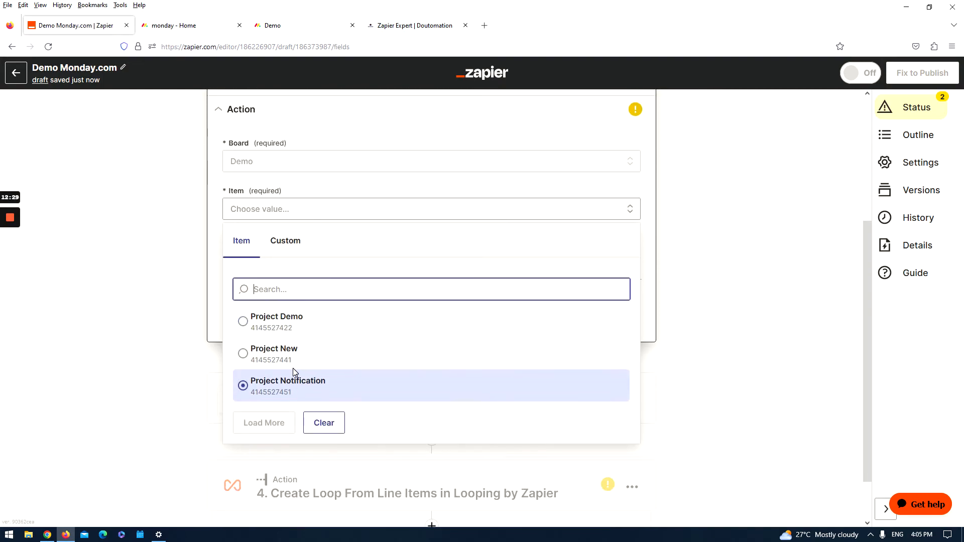
click(297, 322)
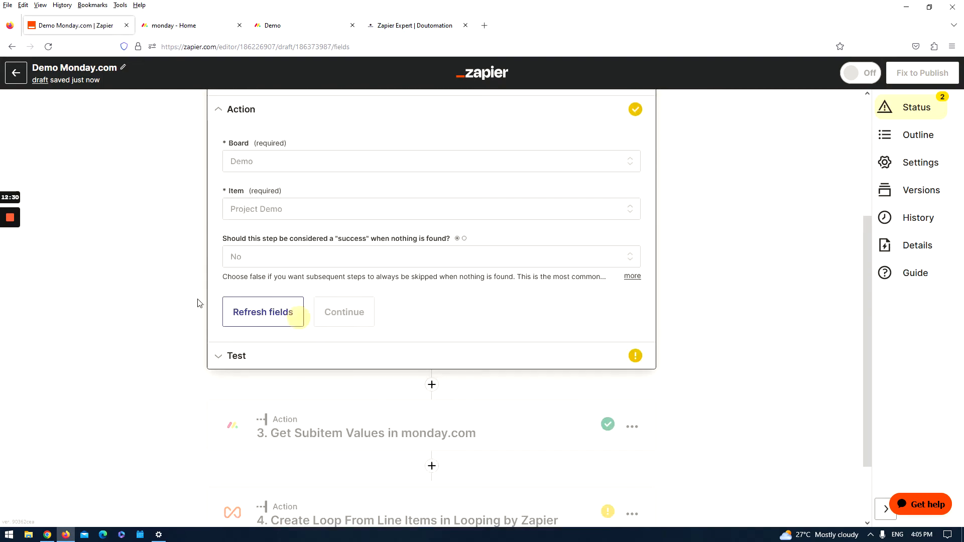
click(319, 216)
click(190, 271)
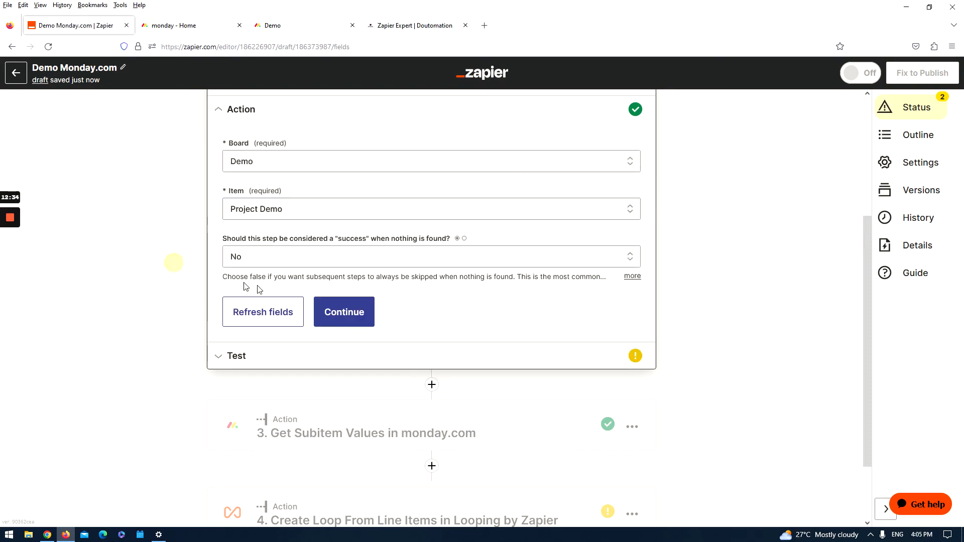
Step: Test step 2's Get All Sub Items action and review the returned subitem names, task details, statuses, dates and priorities
click(350, 314)
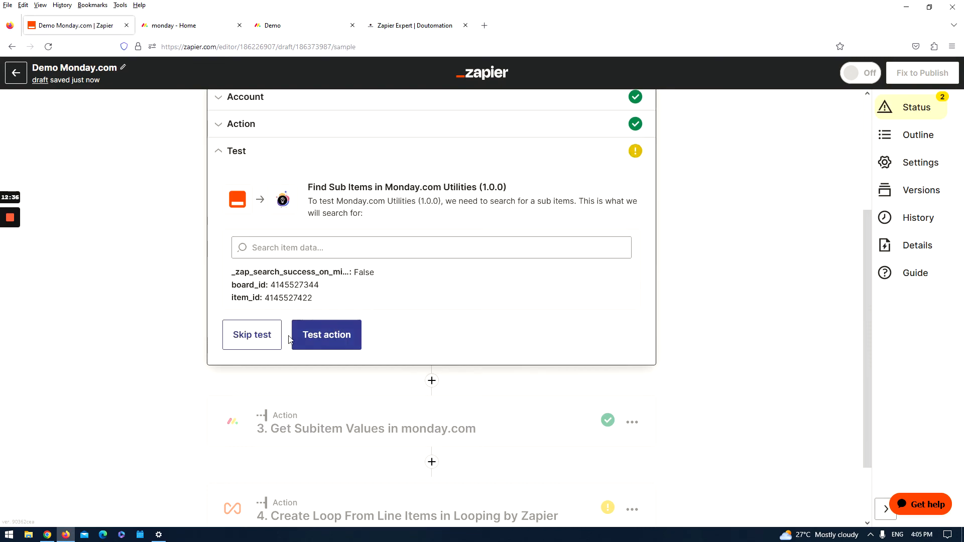
click(316, 340)
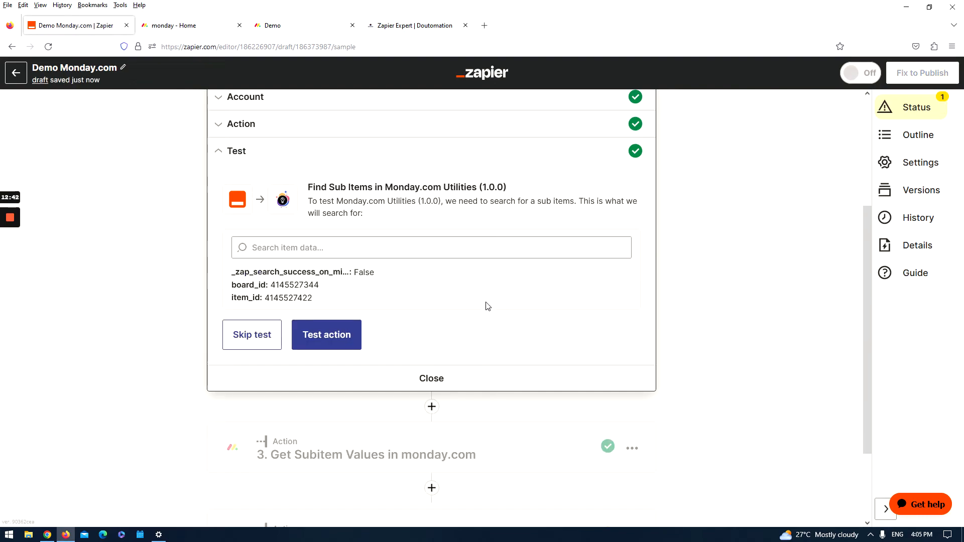
scroll(420, 302, down, 2)
scroll(354, 327, up, 2)
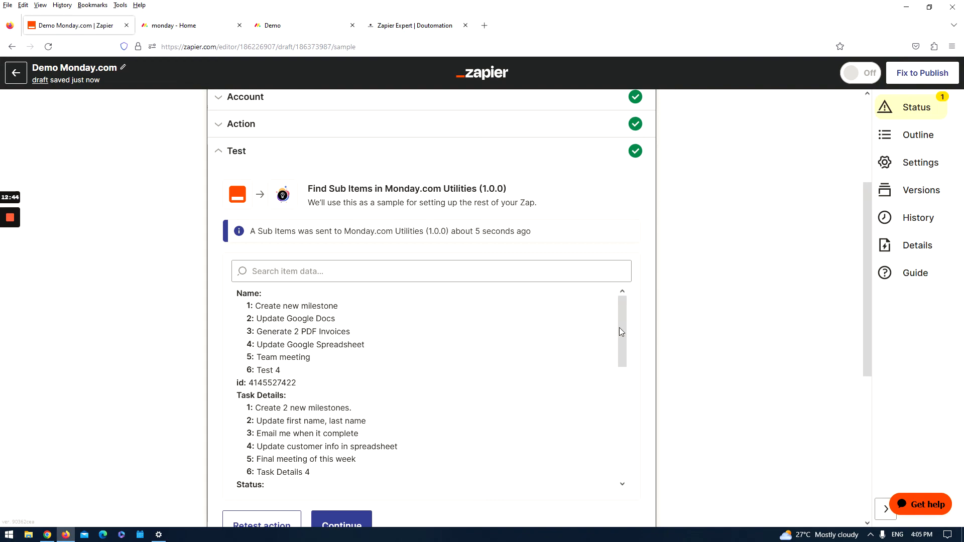
scroll(619, 327, down, 3)
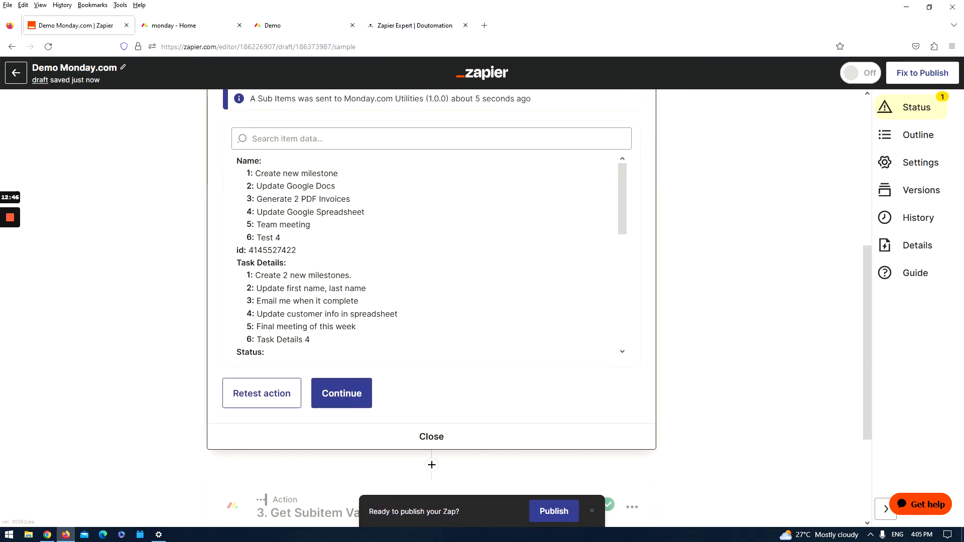
drag(240, 250, 303, 258)
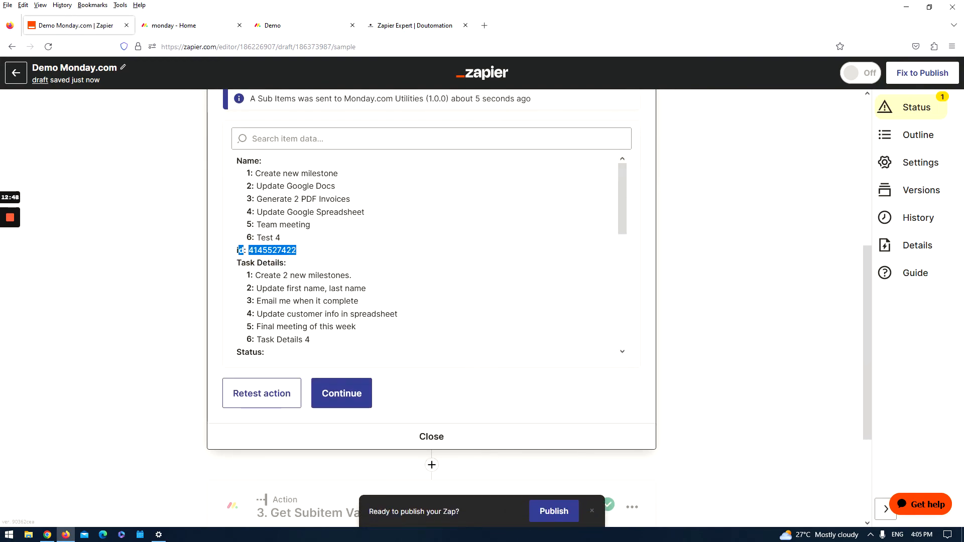
scroll(265, 263, down, 5)
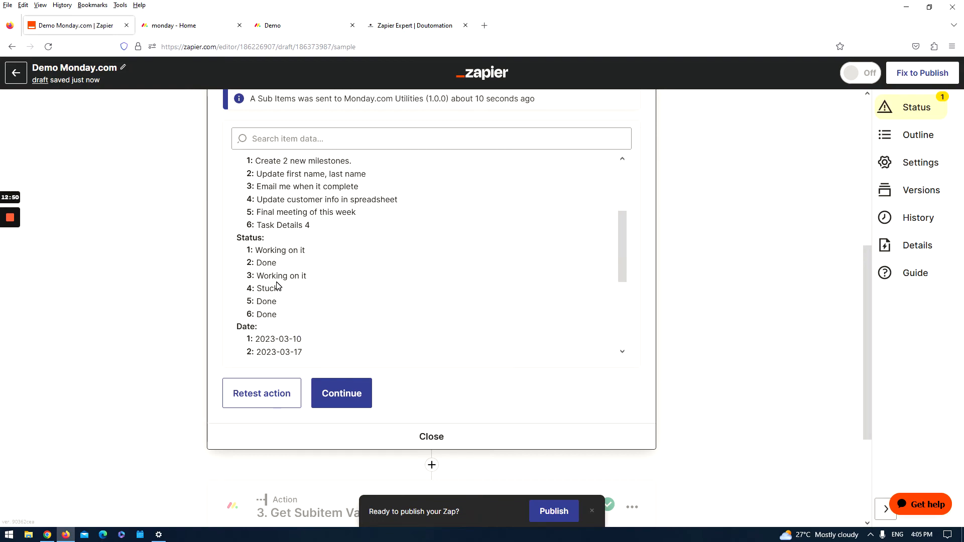
scroll(297, 266, down, 10)
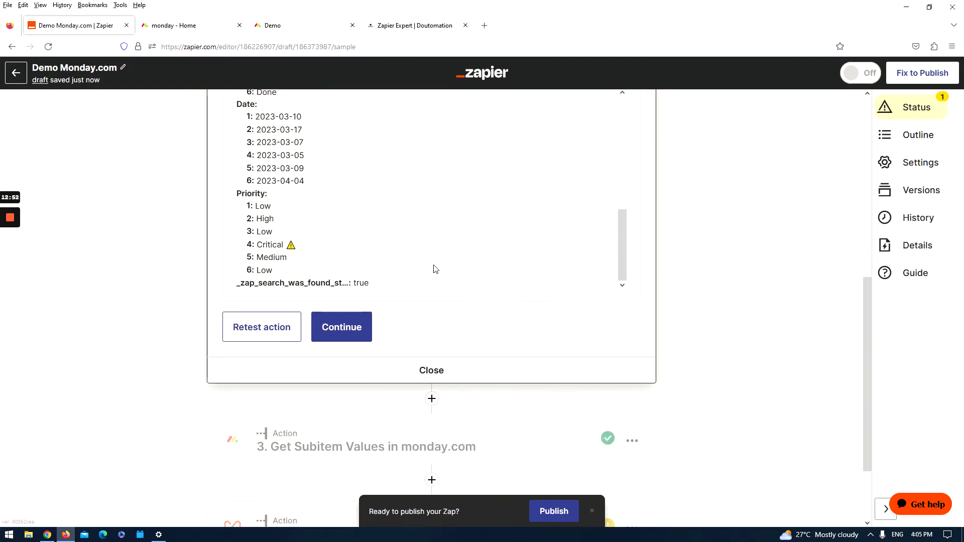
Step: Open step 4's loop action settings and name the two values to loop subName and subDate
click(406, 435)
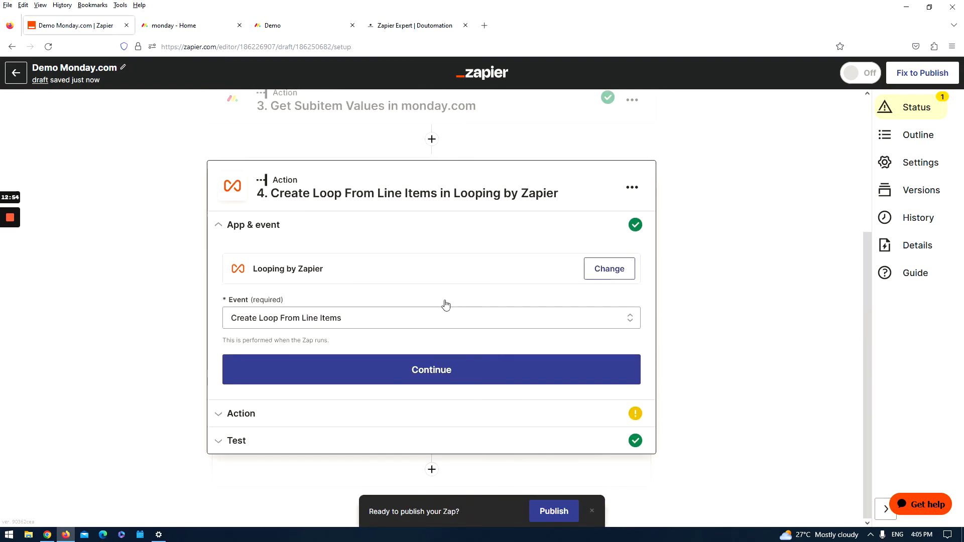
click(338, 382)
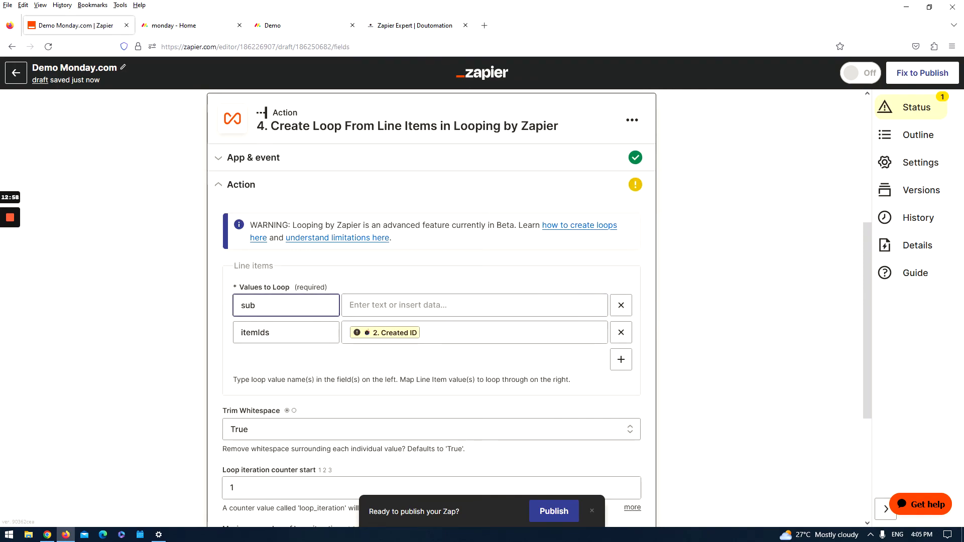
click(261, 335)
key(ctrl+a)
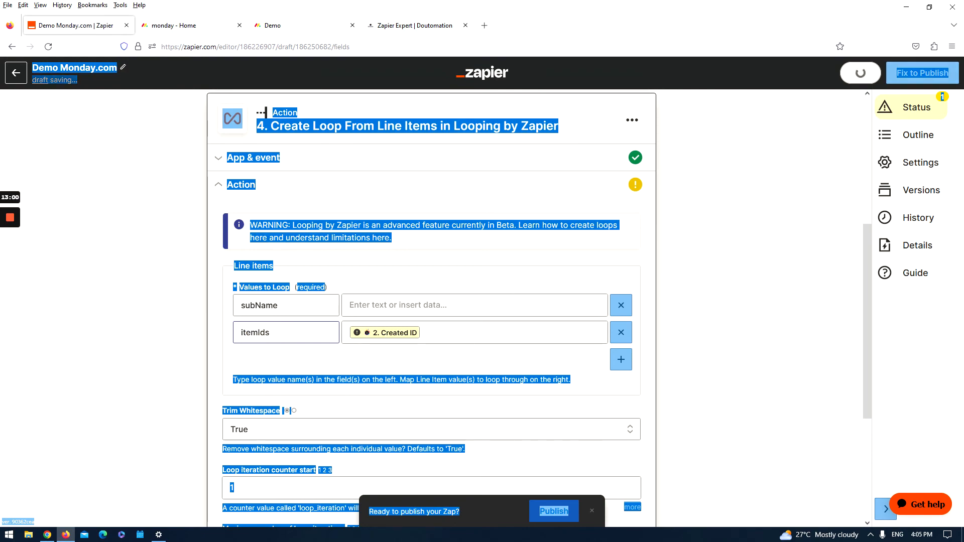
click(260, 335)
key(ctrl+a)
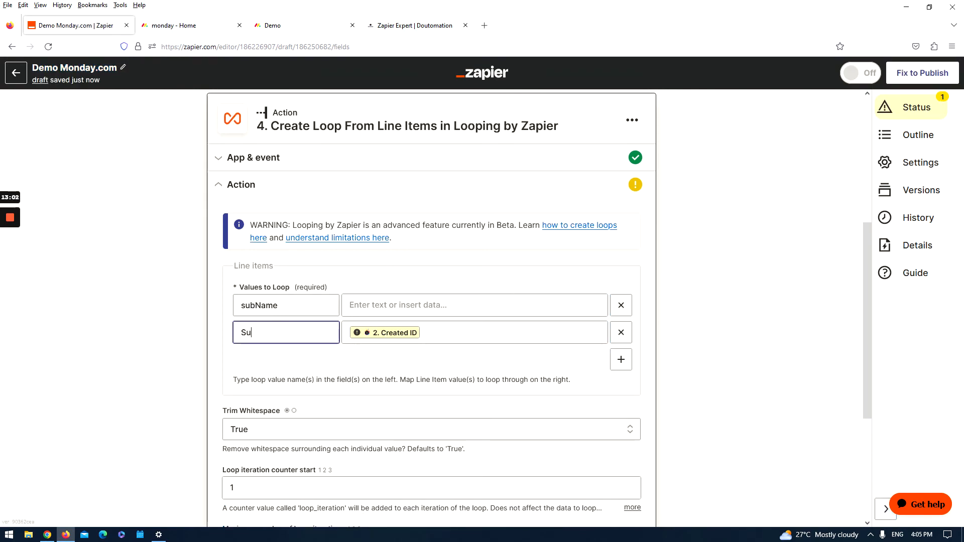
text(subDate)
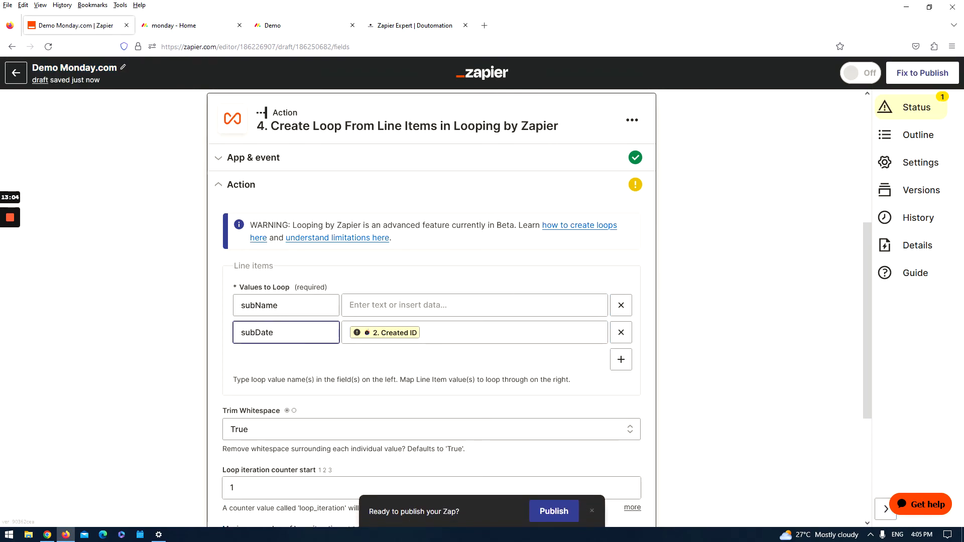
Step: Clear the Created ID mapping from the second loop value
click(432, 333)
click(425, 333)
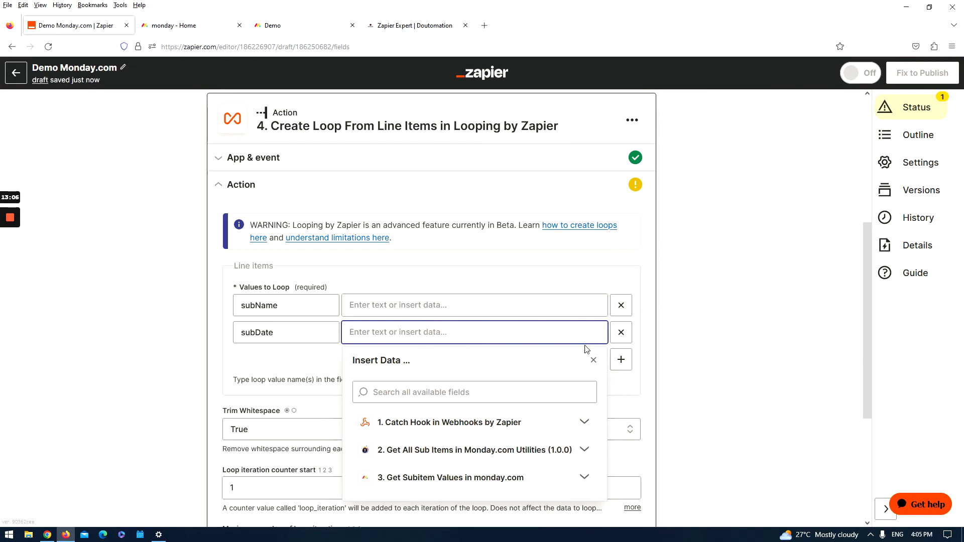
click(366, 304)
scroll(419, 308, down, 1)
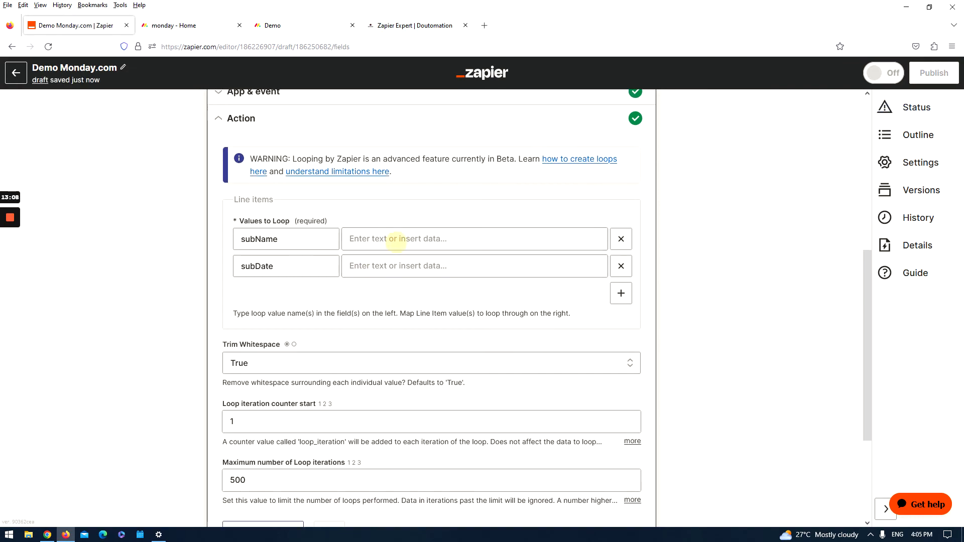
Step: Map the subName loop value to the Name field from step 2's Get All Sub Items
click(394, 240)
click(441, 388)
scroll(409, 407, down, 1)
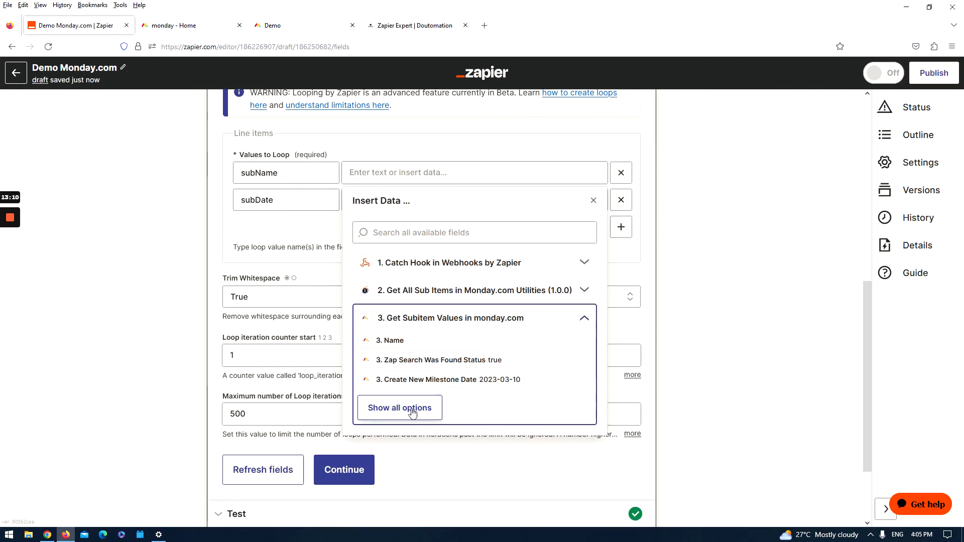
click(438, 290)
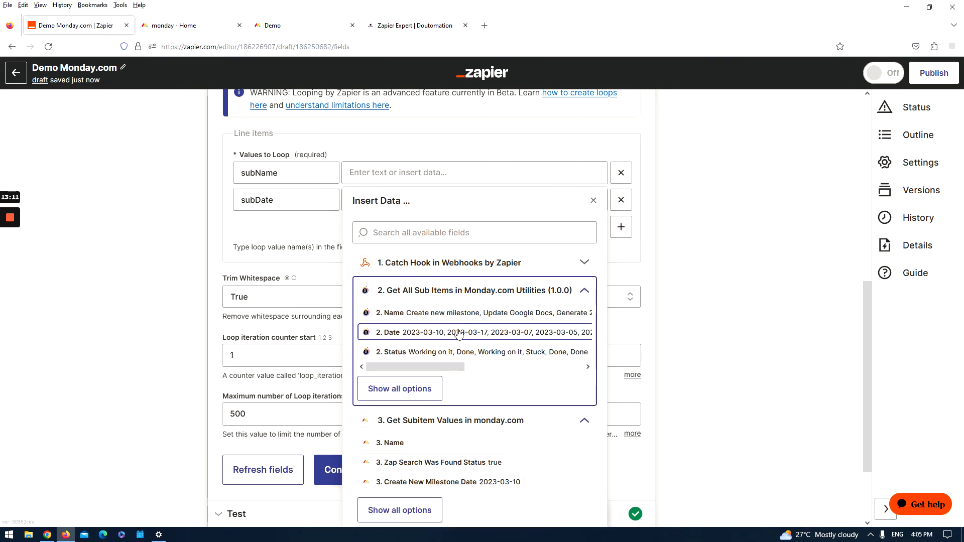
click(414, 389)
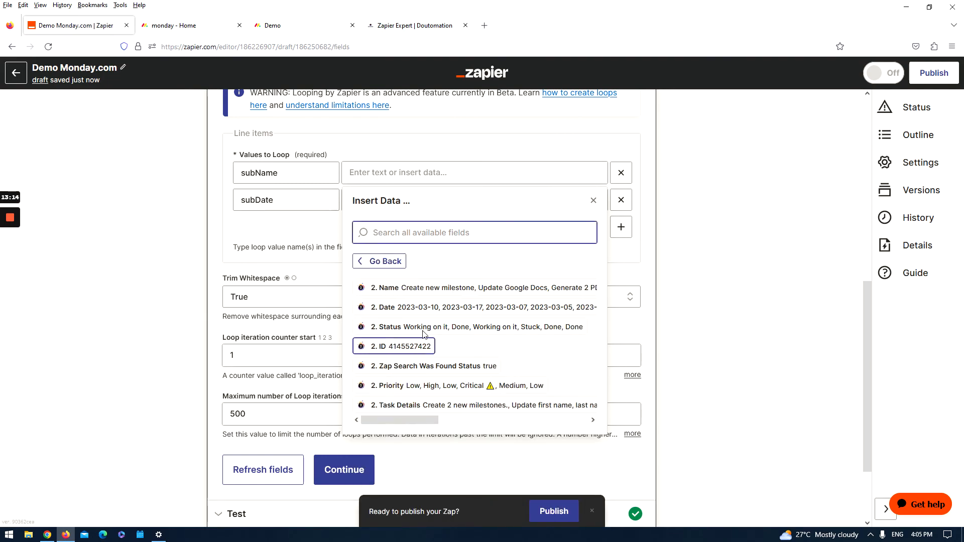
click(430, 287)
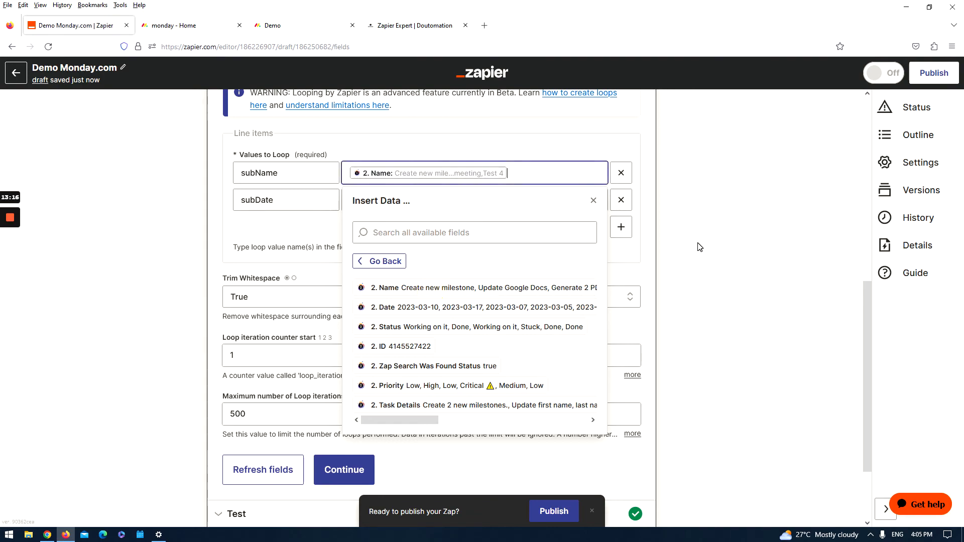
Step: Rename the second loop value details and map it to Task Details from step 2's Get All Sub Items
double_click(284, 200)
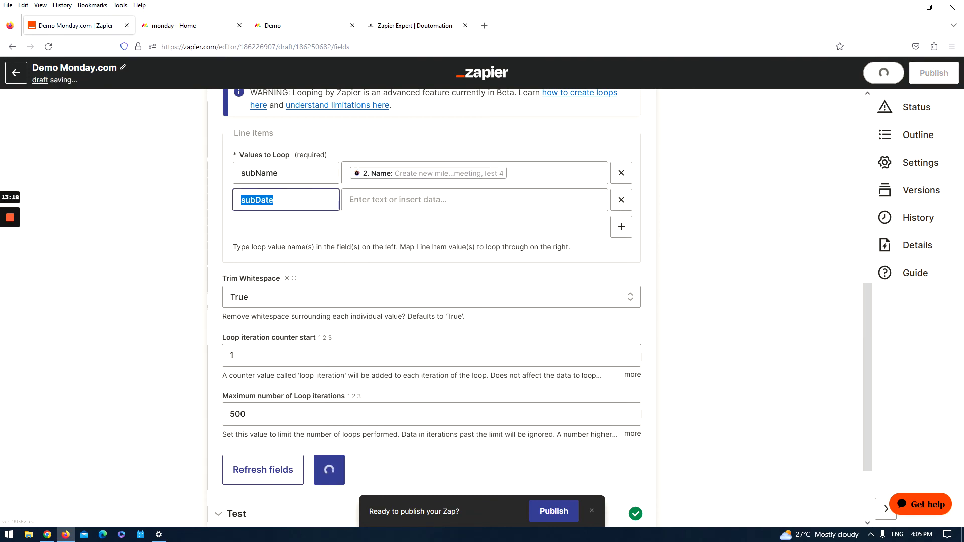
text(details)
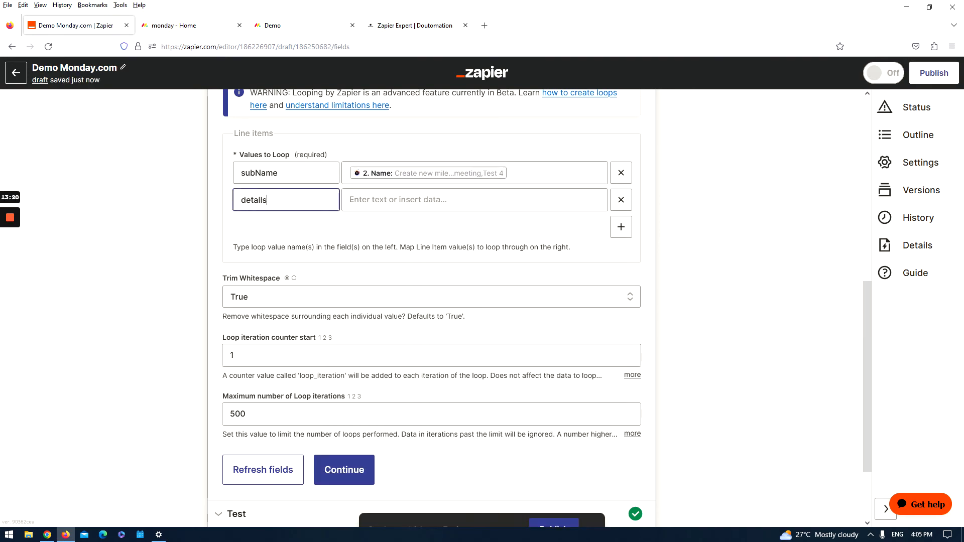
click(383, 199)
click(419, 325)
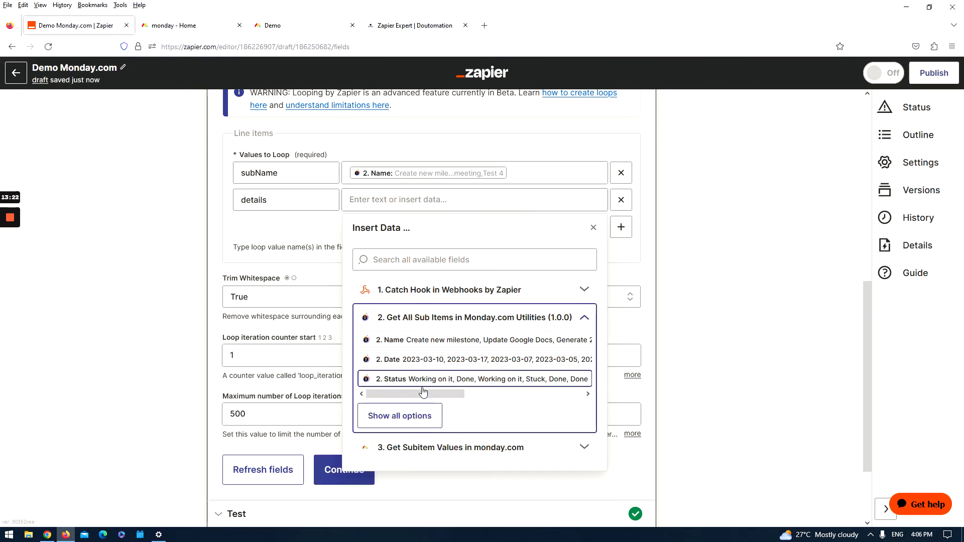
click(421, 417)
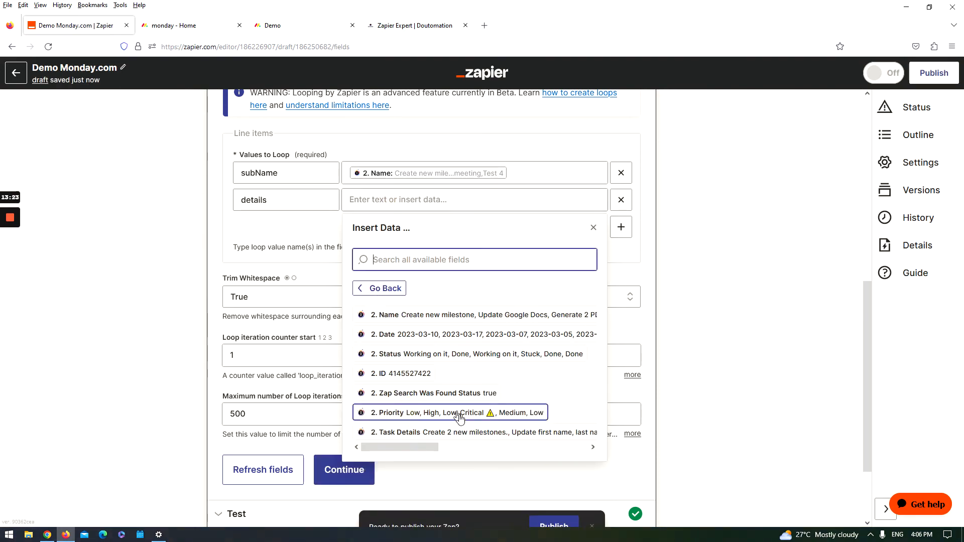
click(430, 437)
Step: Add a third loop value named status and map it to Status from step 2's Get All Sub Items
click(621, 227)
click(288, 226)
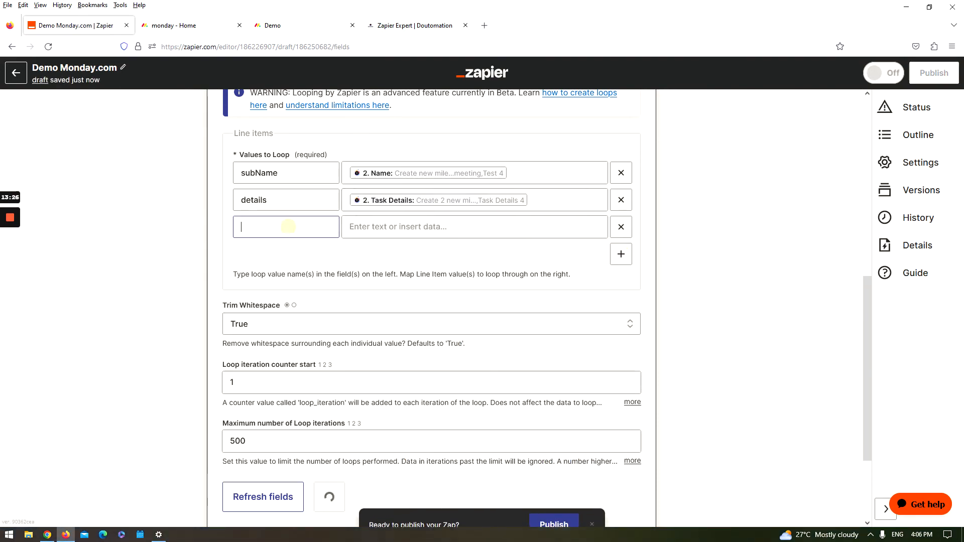
text(status)
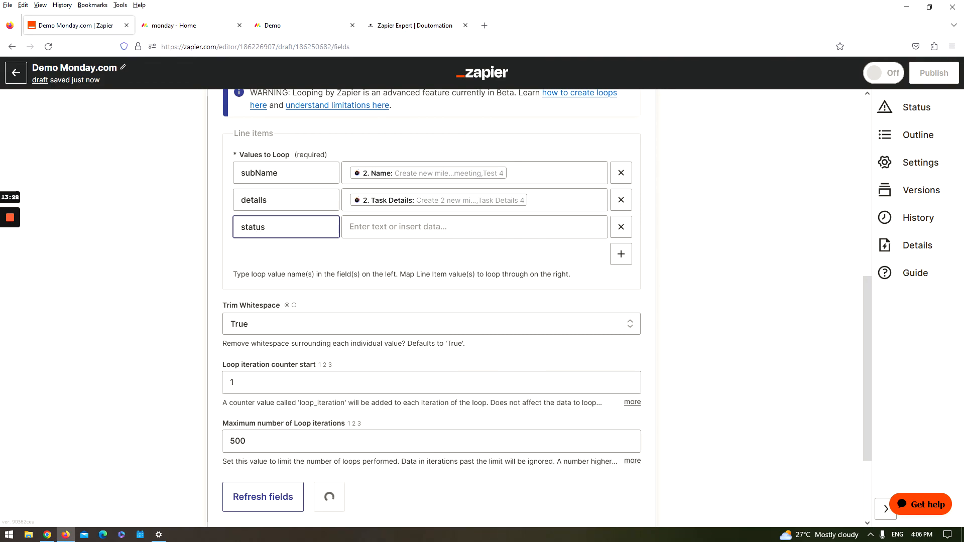
click(409, 232)
click(437, 345)
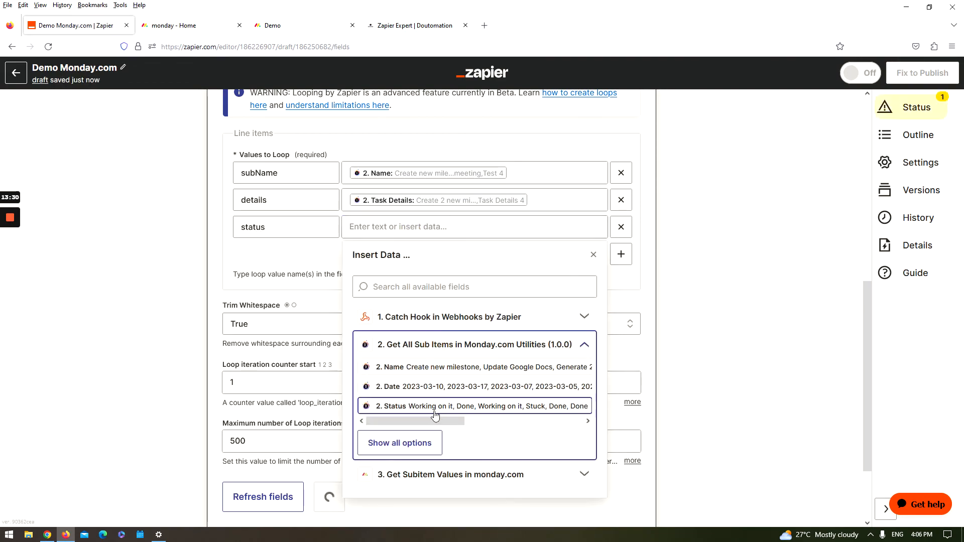
click(405, 408)
Step: Save step 4's loop values and test the Create Loop From Line Items action
scroll(703, 271, down, 2)
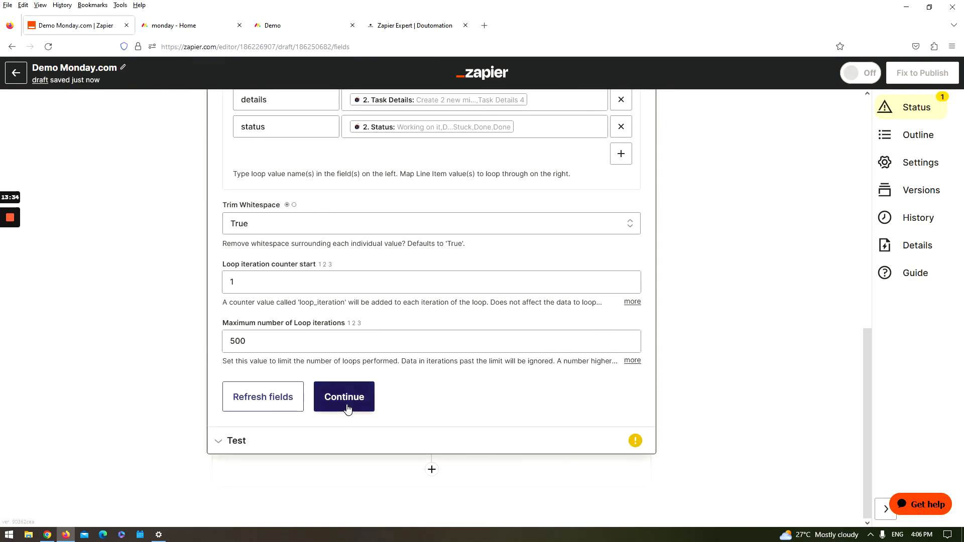
click(344, 398)
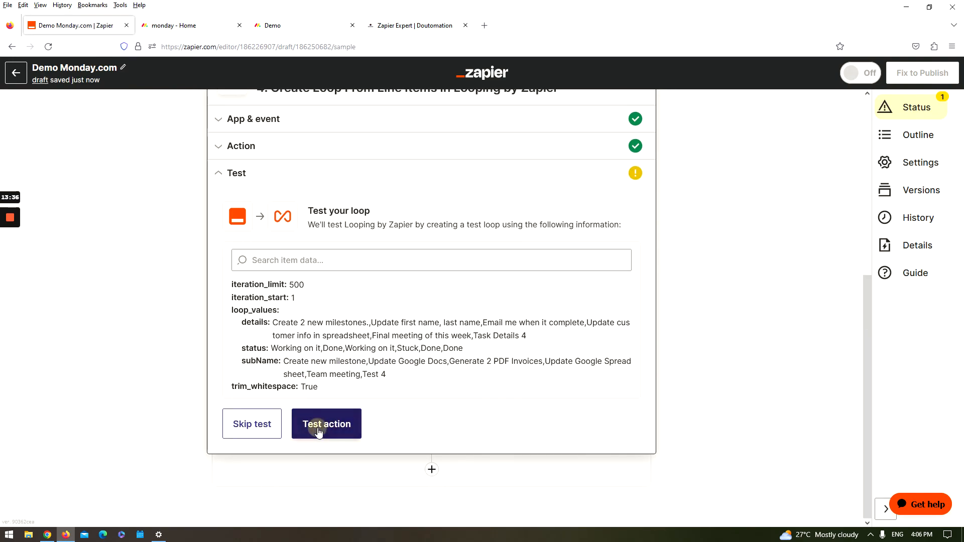
click(319, 431)
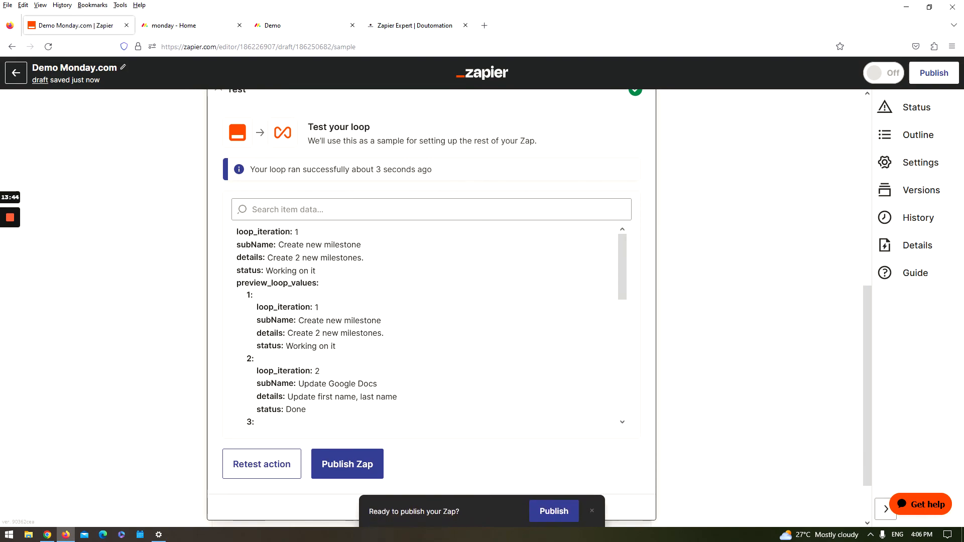
Step: Review the subName, details and status of each loop iteration and compare them with the subitems on the Demo board
drag(267, 320, 376, 333)
click(376, 332)
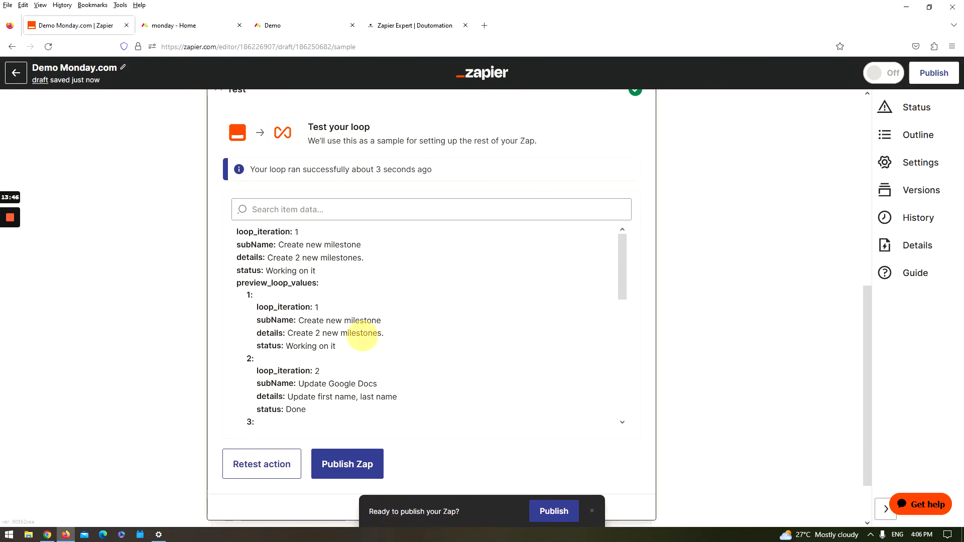
scroll(301, 358, down, 2)
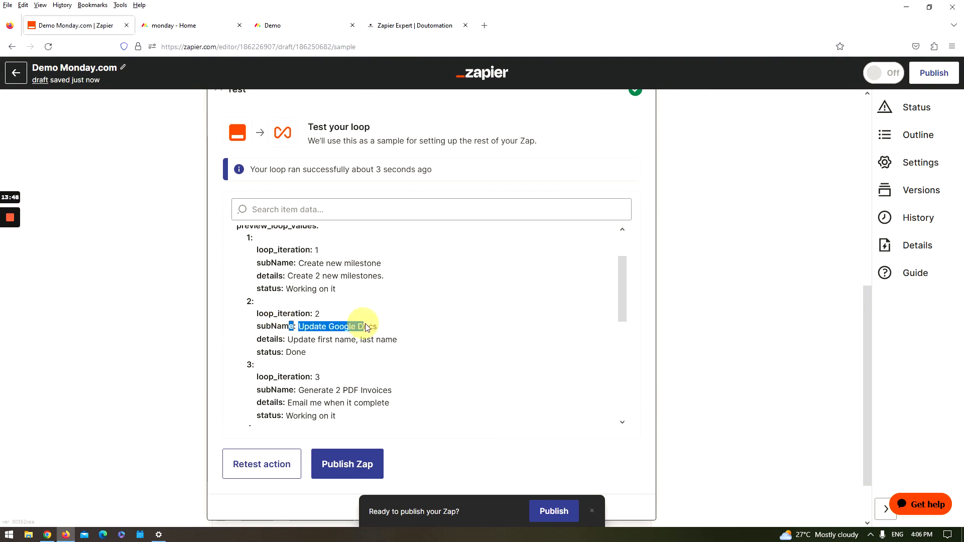
drag(366, 327, 372, 328)
drag(288, 340, 384, 341)
scroll(356, 345, down, 4)
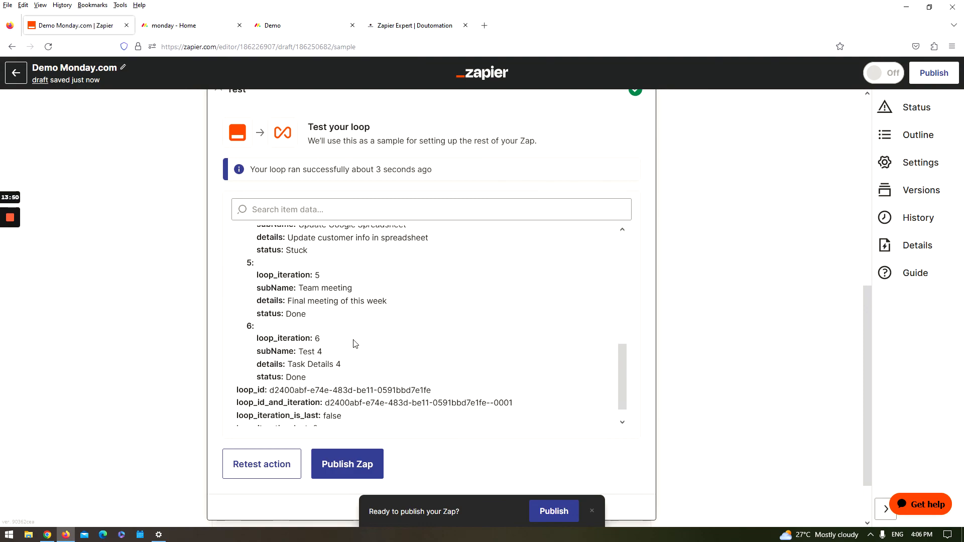
scroll(354, 343, down, 1)
drag(326, 356, 316, 325)
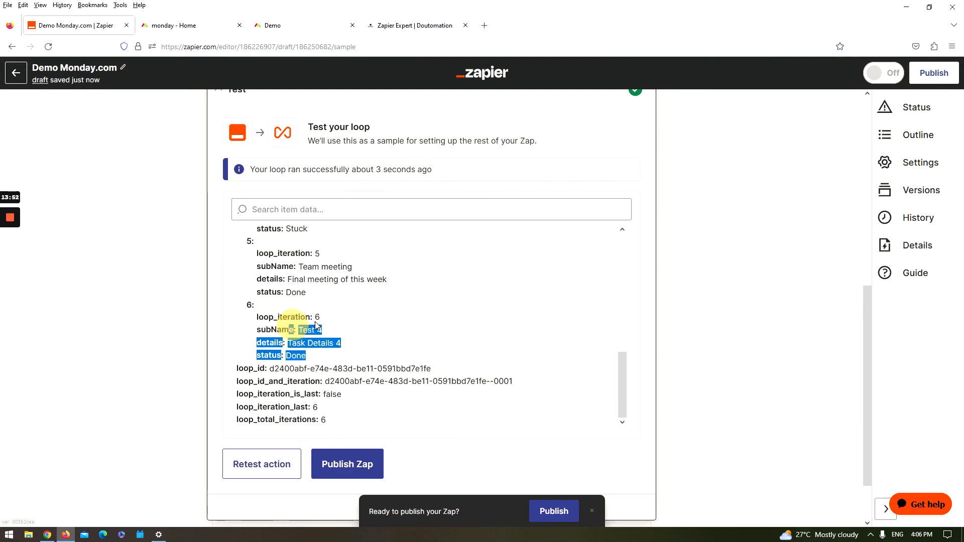
click(183, 25)
click(291, 26)
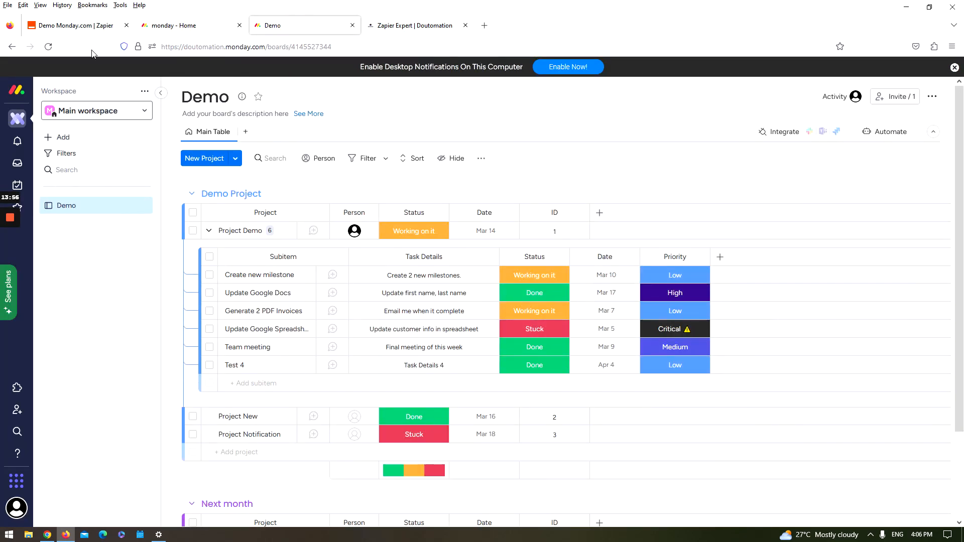
Step: Return to the Zap, look through the loop test's iterations again and close step 4
click(84, 26)
scroll(497, 303, down, 2)
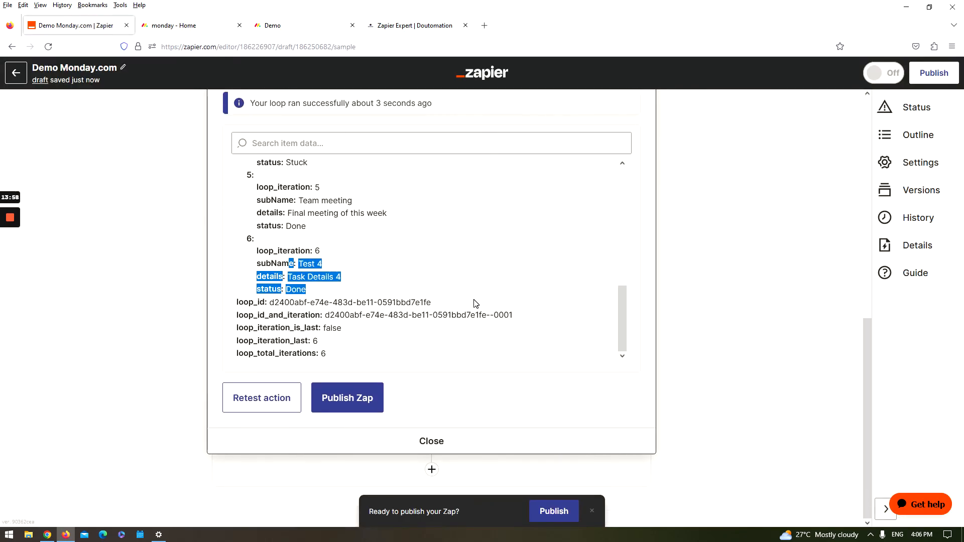
scroll(471, 306, up, 2)
scroll(457, 316, down, 2)
scroll(445, 292, up, 6)
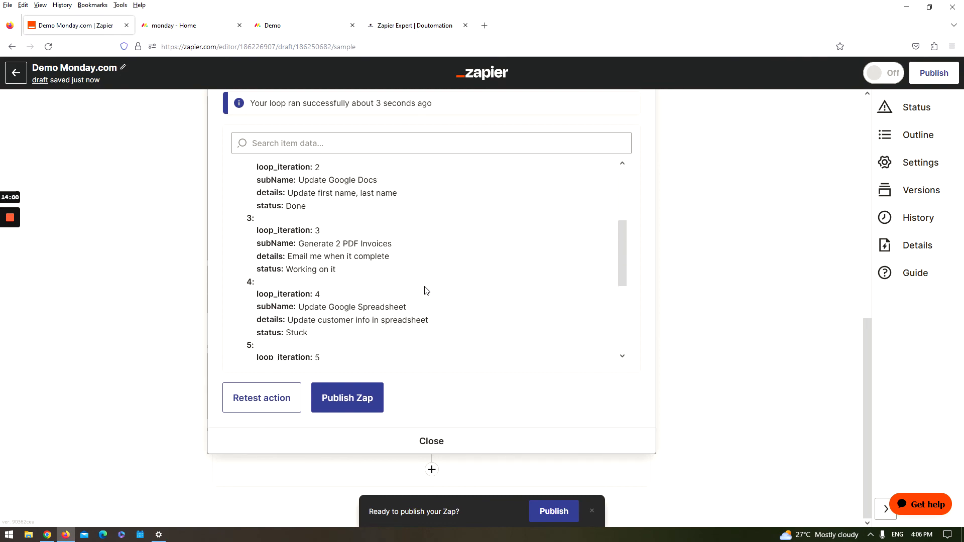
scroll(759, 297, up, 2)
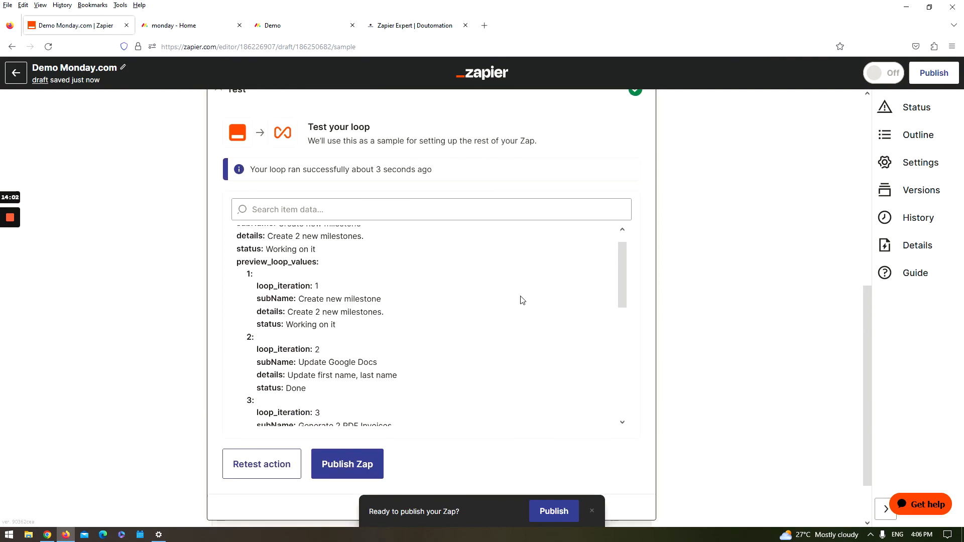
scroll(451, 297, down, 3)
scroll(720, 377, down, 1)
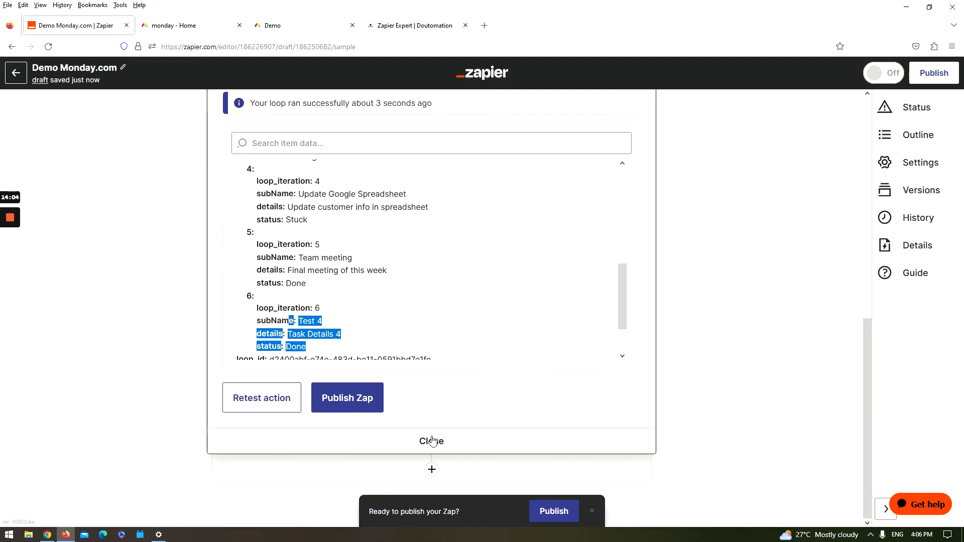
click(441, 445)
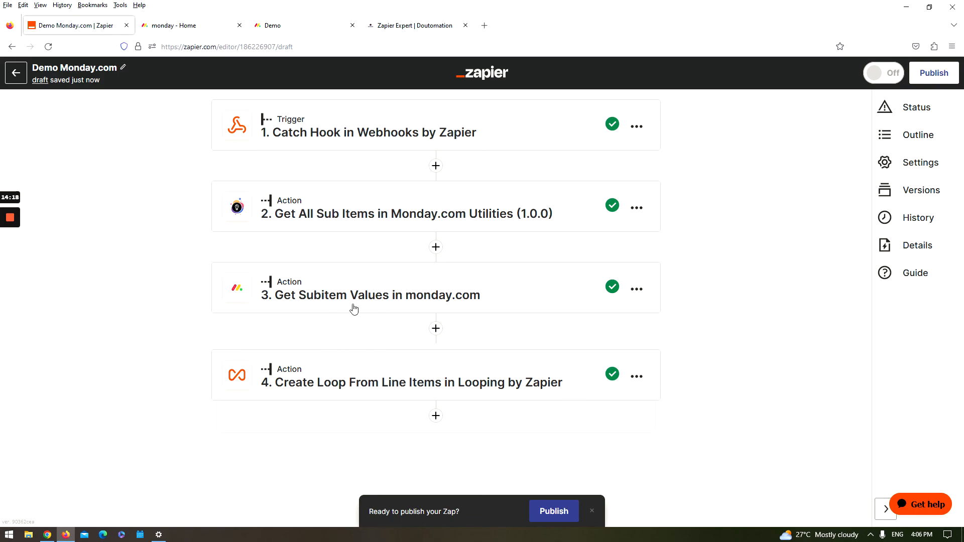
Step: Open step 2's Get All Sub Items, view the available Monday.com Utilities events and close the step
click(355, 220)
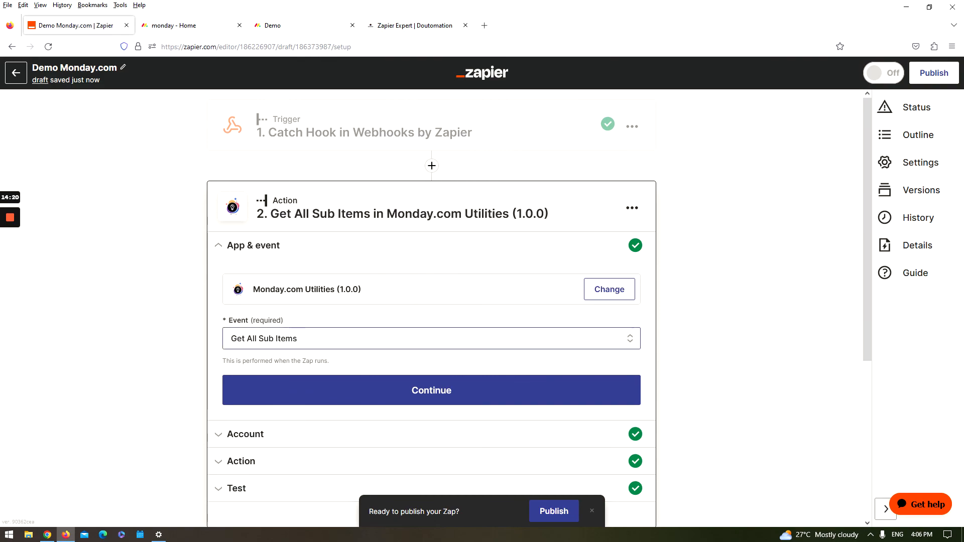
click(356, 339)
click(725, 243)
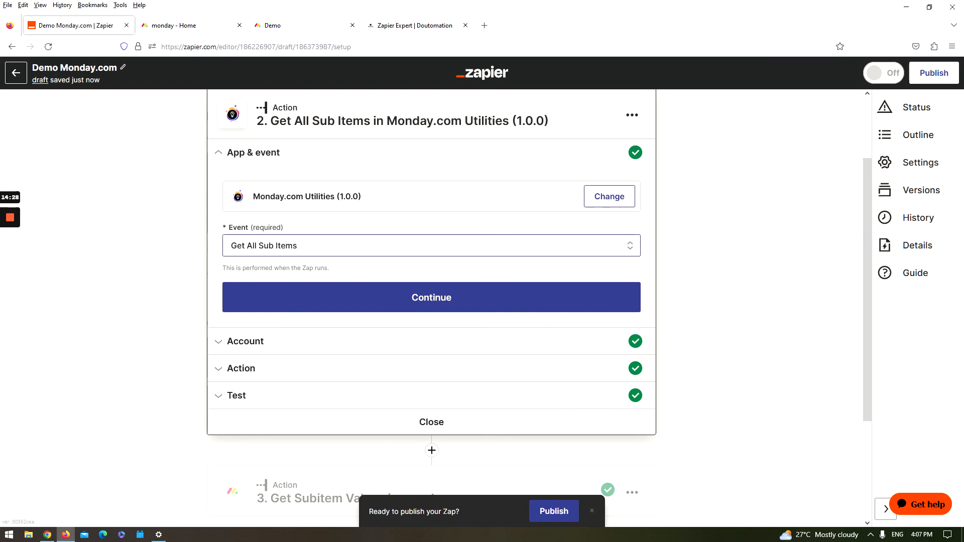
scroll(620, 340, down, 3)
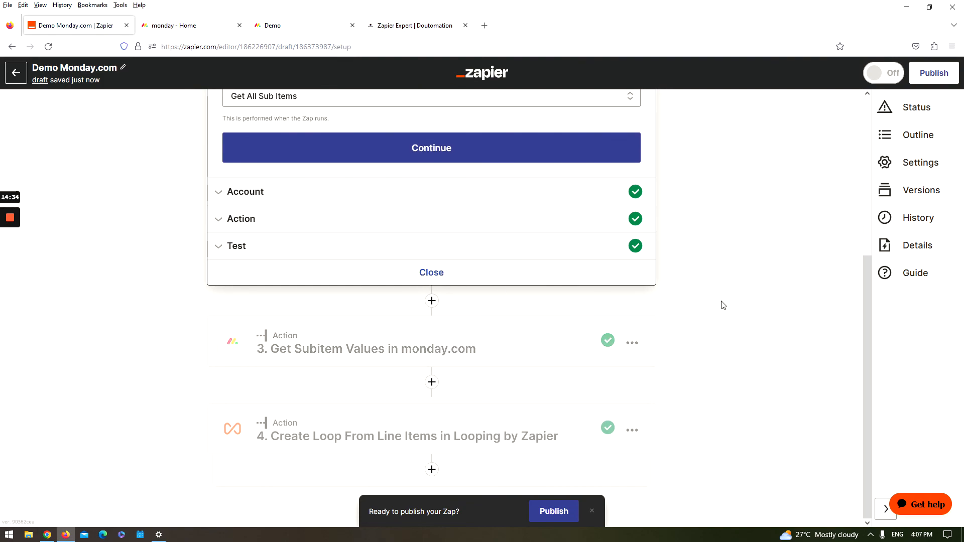
click(427, 272)
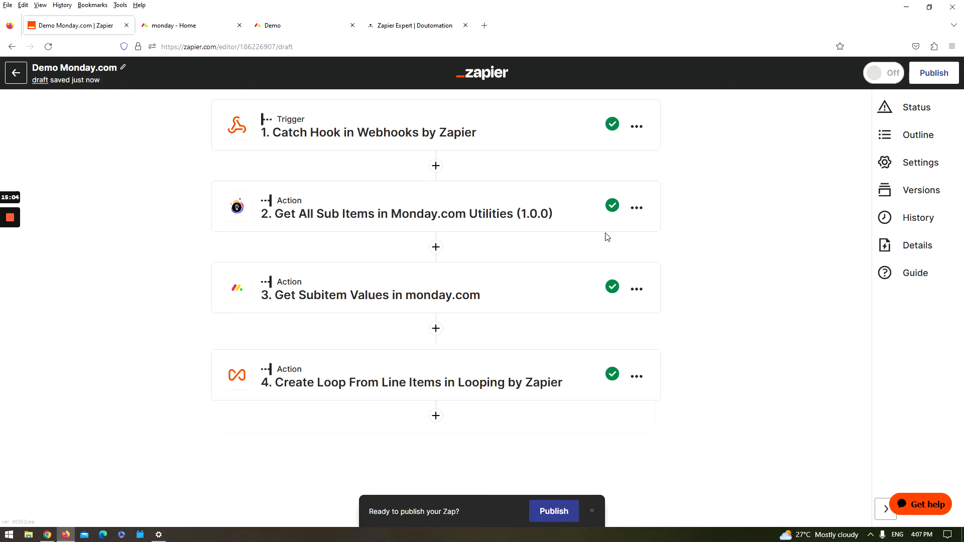
mouse_move(17, 218)
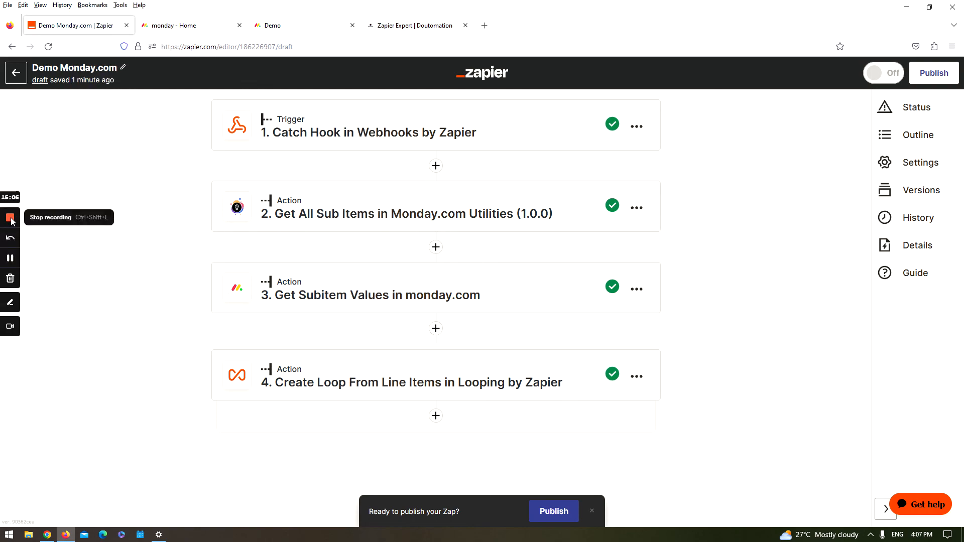